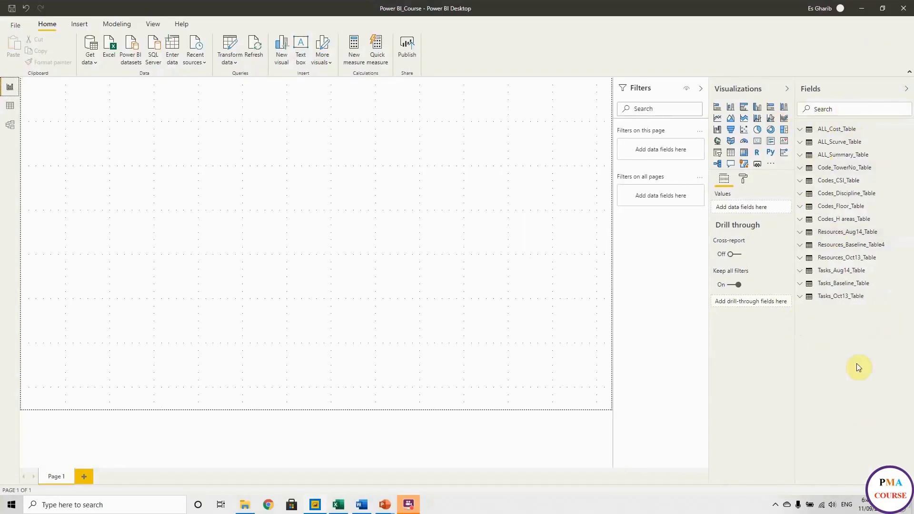
Step: Review the fields contained in Tasks_Baseline_Table and collapse the table again
left_click(800, 285)
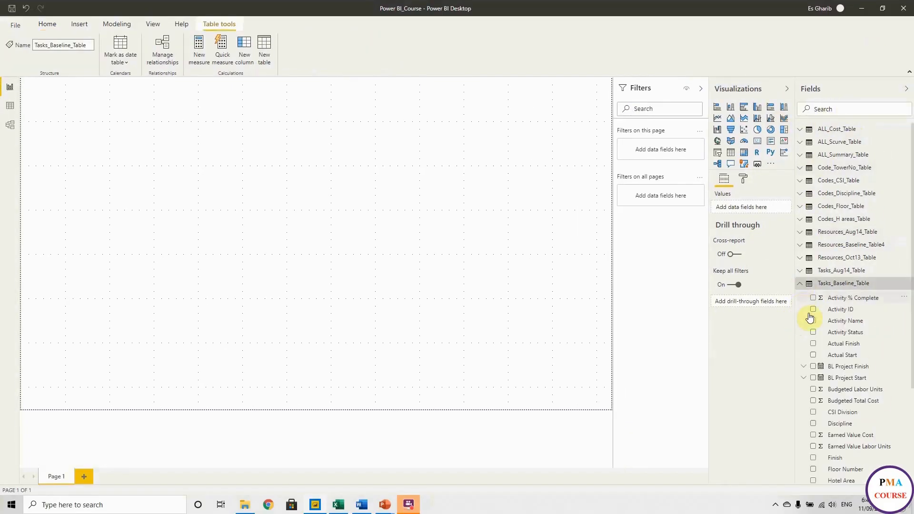
left_click(799, 286)
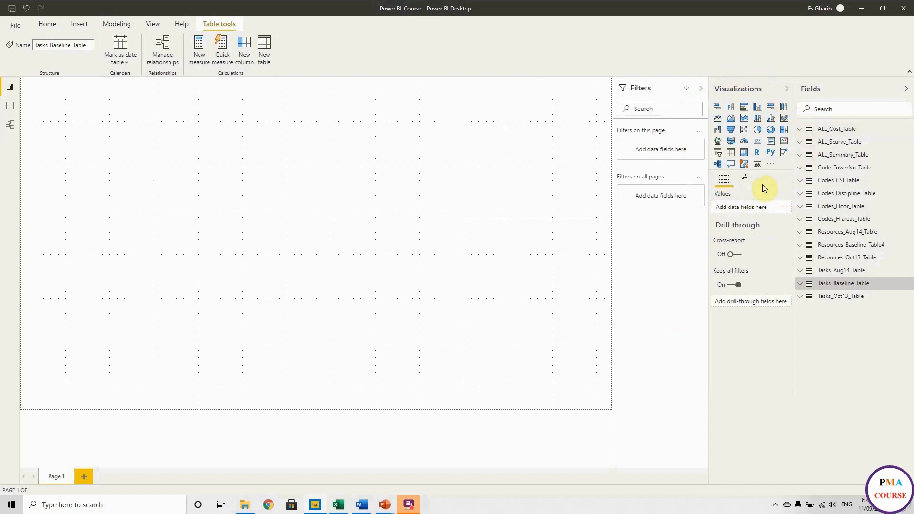
Step: Open the AppSource gallery of additional Power BI visuals and browse through the suggested visuals
left_click(770, 164)
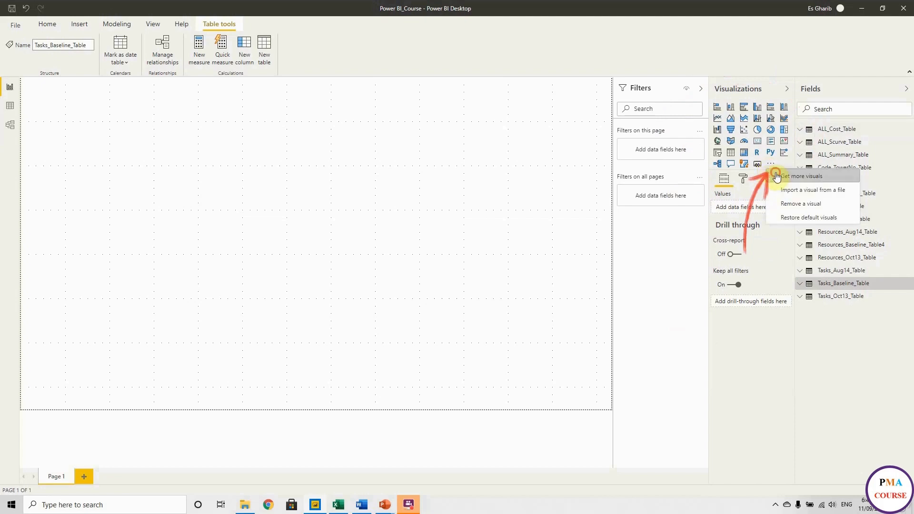
left_click(776, 176)
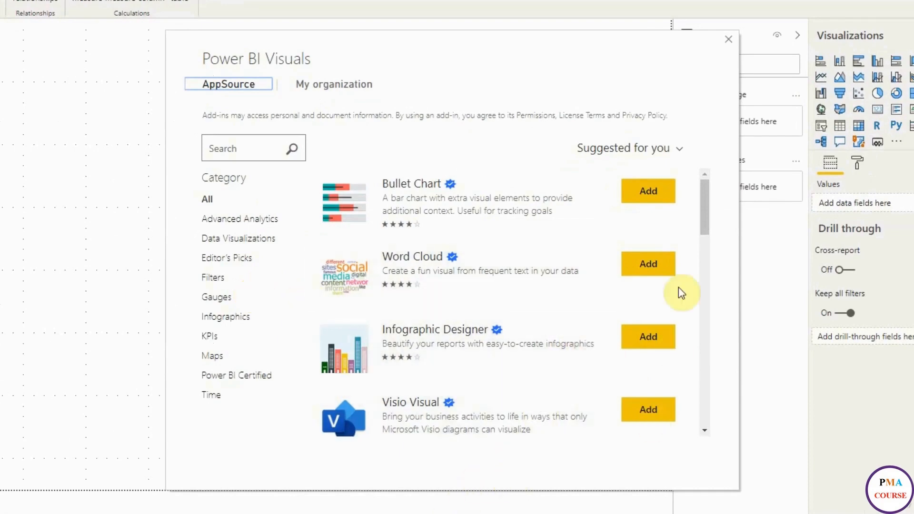
scroll(705, 282, "down", 15)
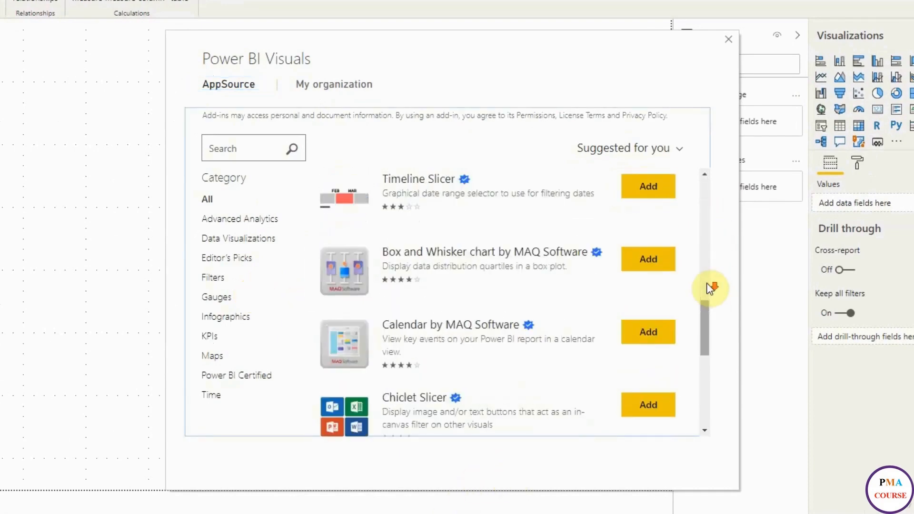
scroll(700, 284, "down", 15)
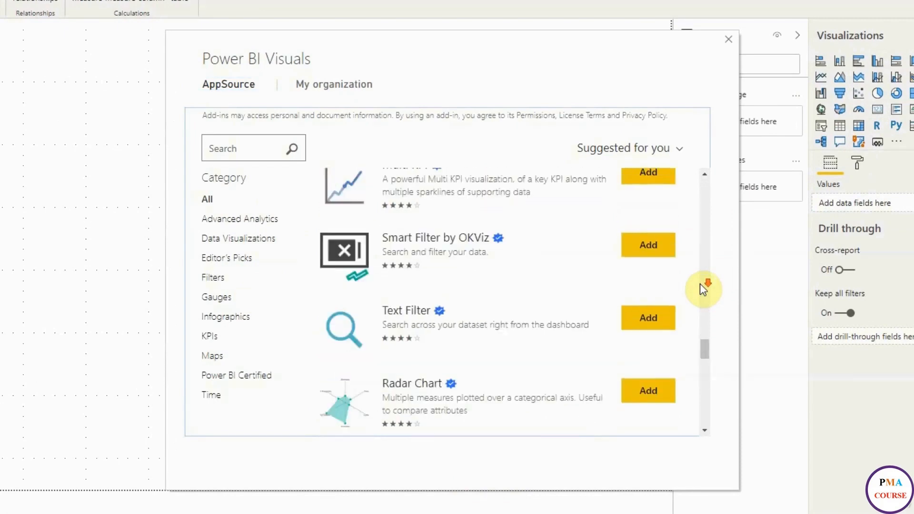
scroll(700, 284, "down", 9)
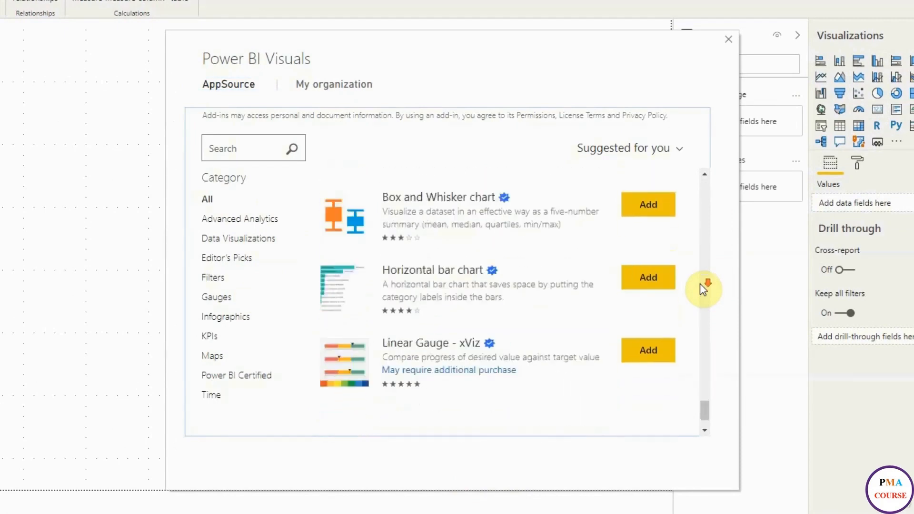
scroll(675, 295, "up", 9)
scroll(676, 299, "down", 15)
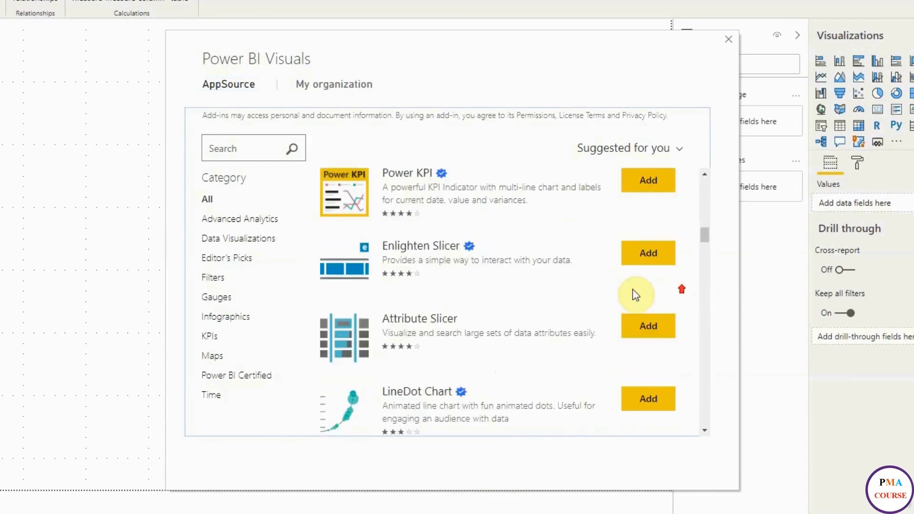
scroll(620, 287, "up", 20)
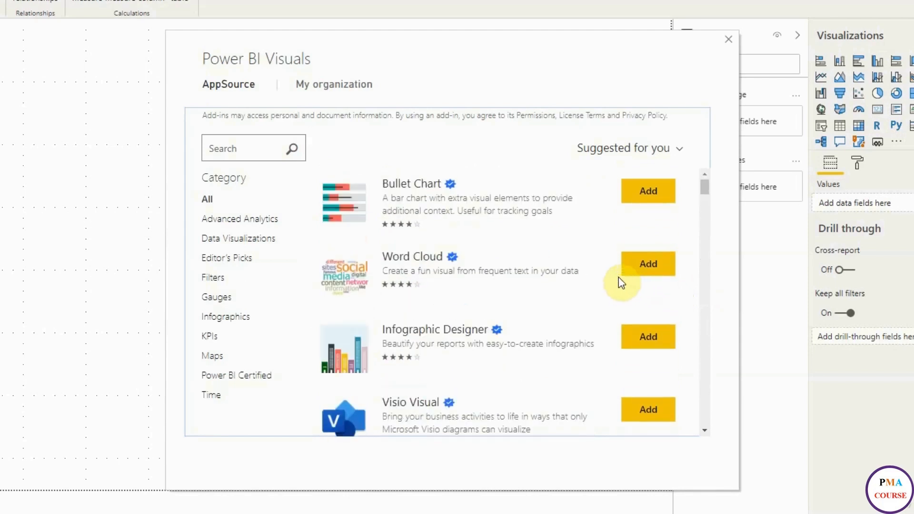
Step: Search the visuals gallery for "gantt" and for "synoptic", and close it without adding a visual
left_click(214, 148)
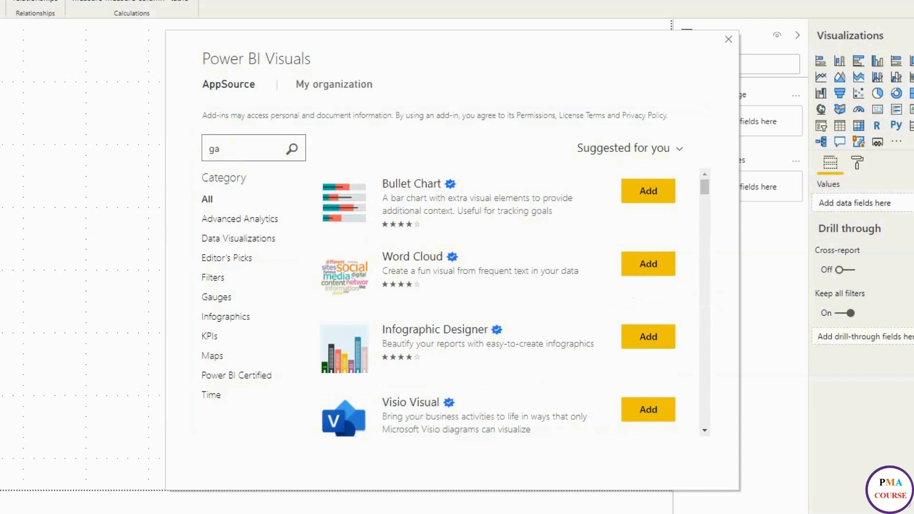
key("Return")
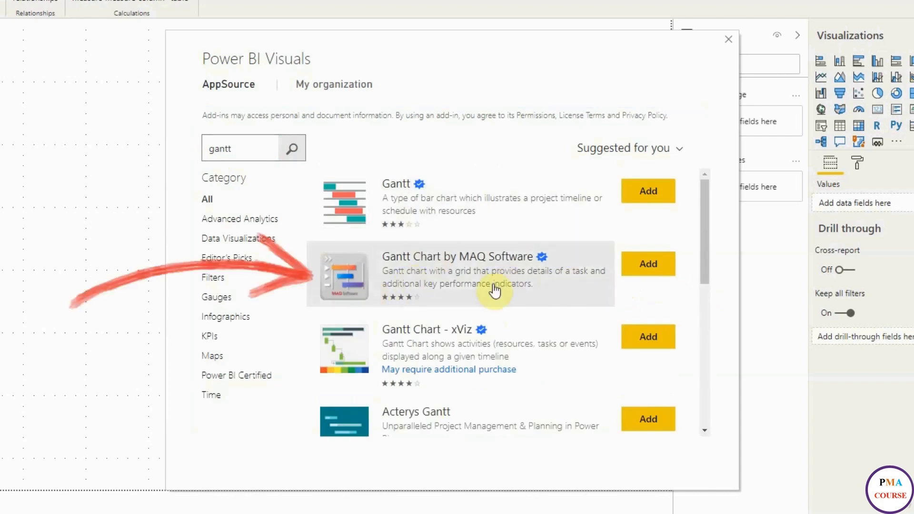
left_click_drag(244, 144, 130, 156)
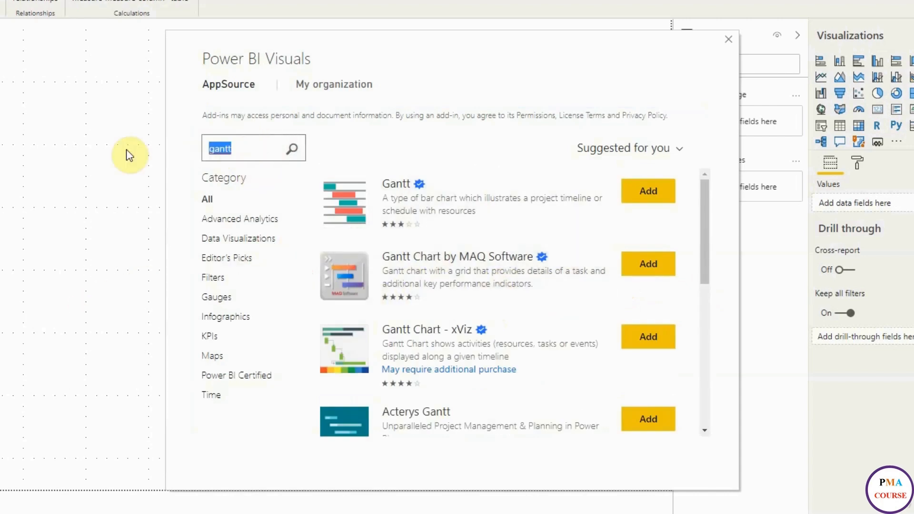
type("synop")
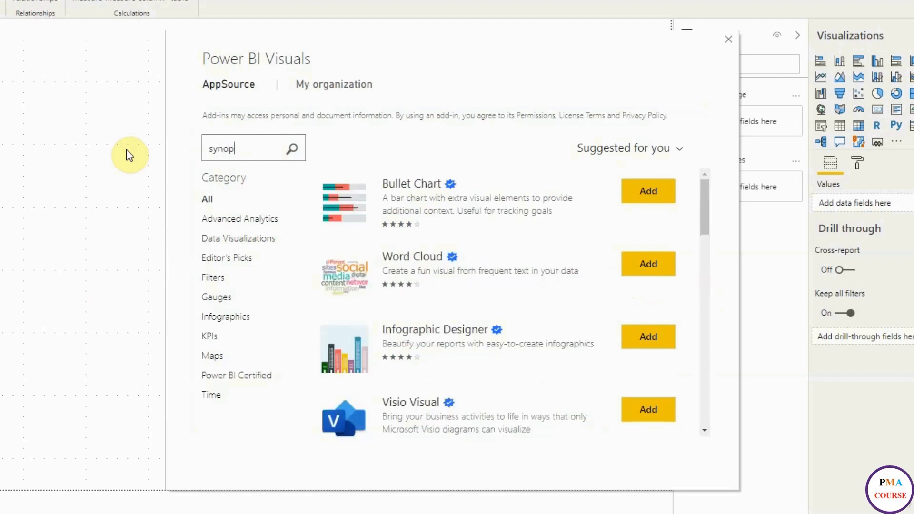
type("tic")
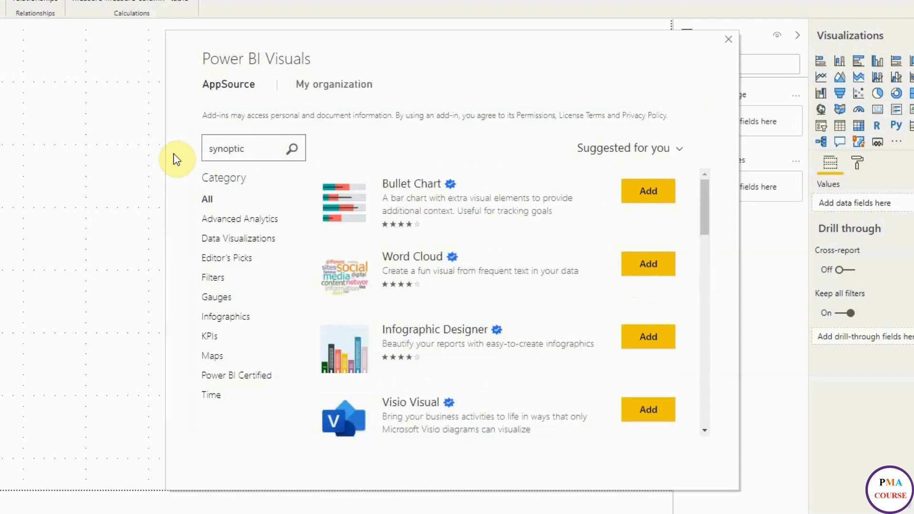
left_click(292, 148)
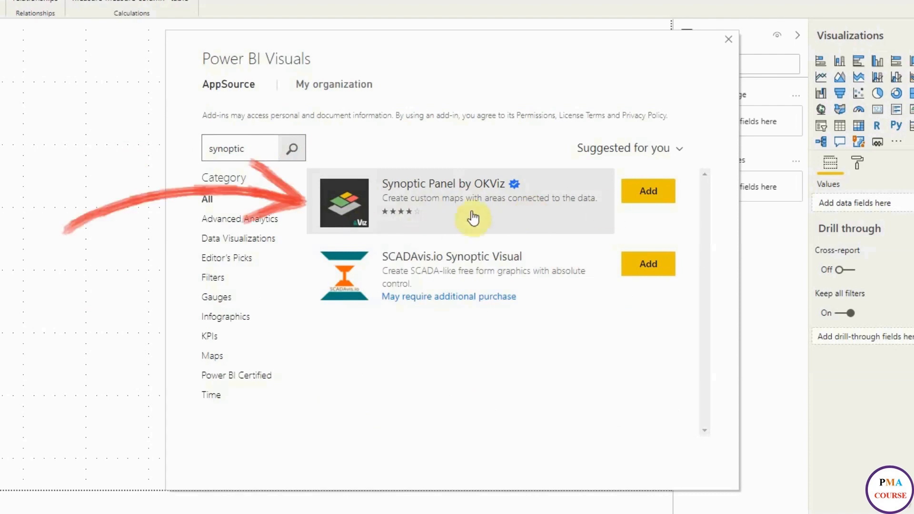
left_click(727, 40)
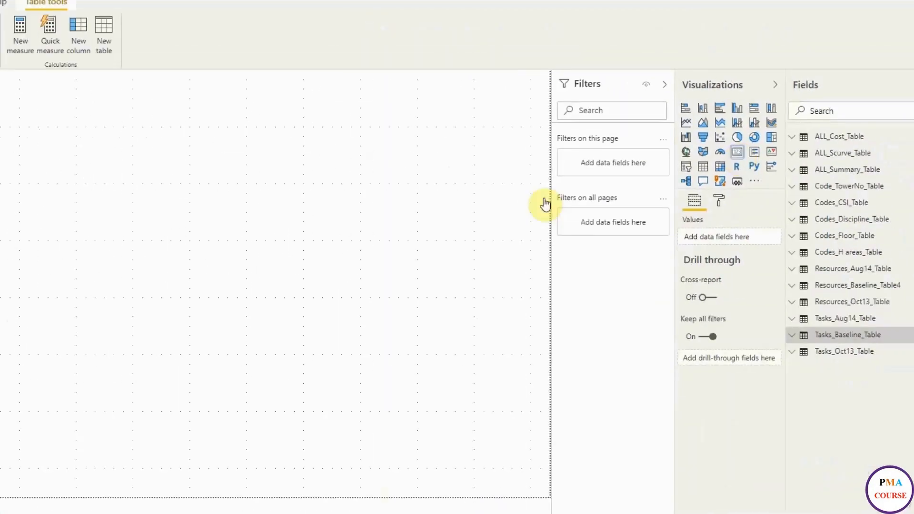
Step: Add a card visual showing the Progress field from ALL_Summary_Table and resize it to be shorter and slightly wider
left_click(737, 151)
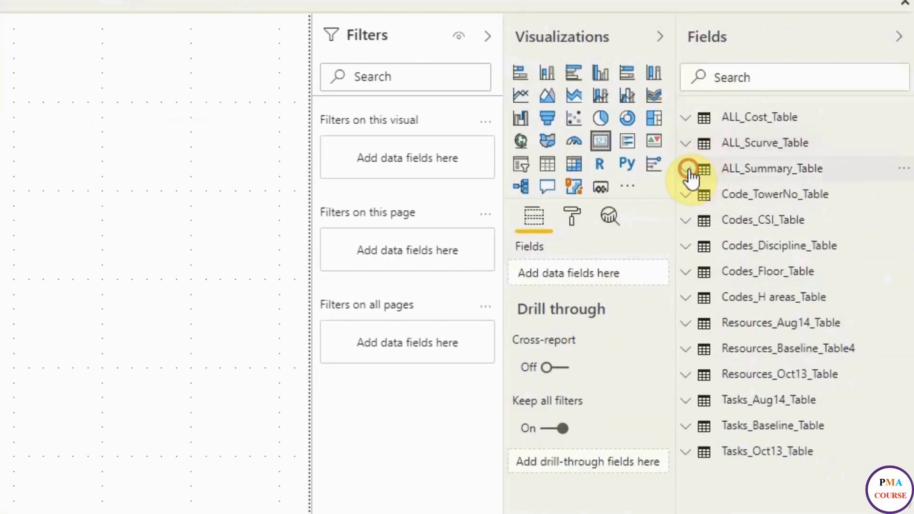
left_click(687, 170)
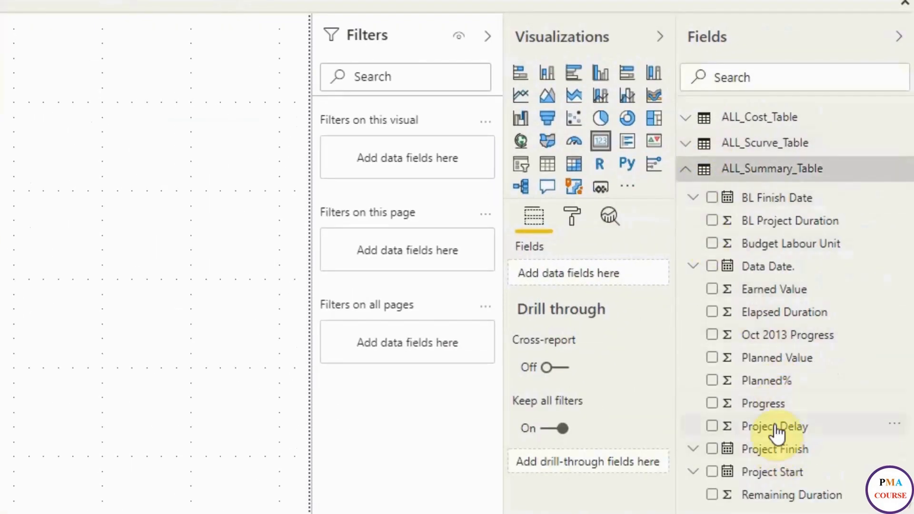
left_click_drag(772, 412, 641, 276)
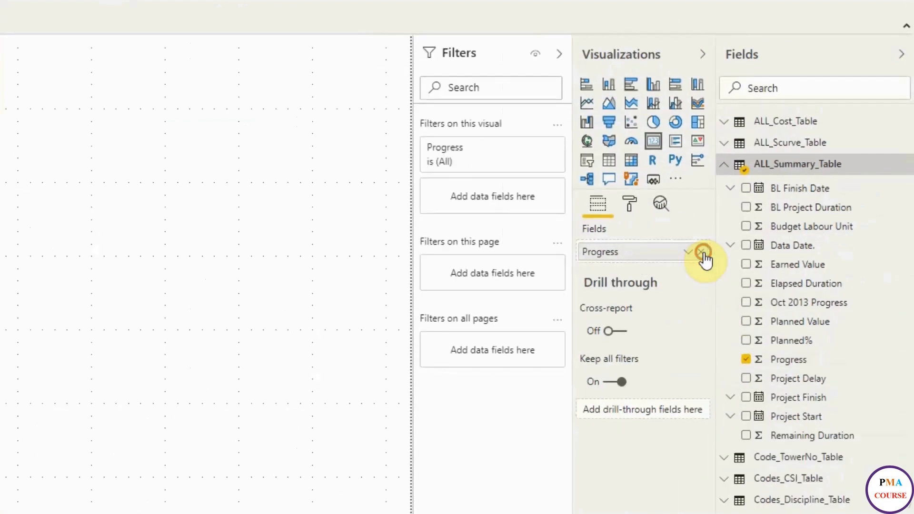
left_click(702, 253)
left_click_drag(839, 273, 129, 115)
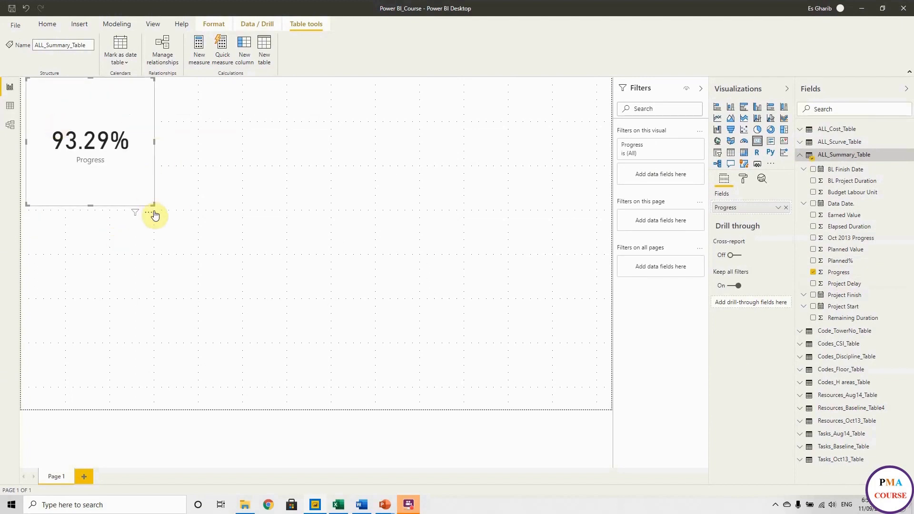
left_click_drag(151, 205, 160, 165)
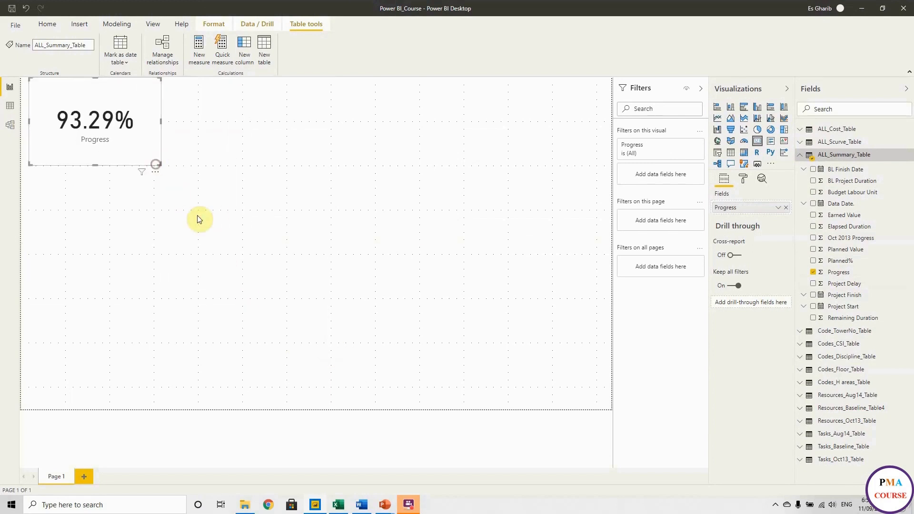
left_click(170, 172)
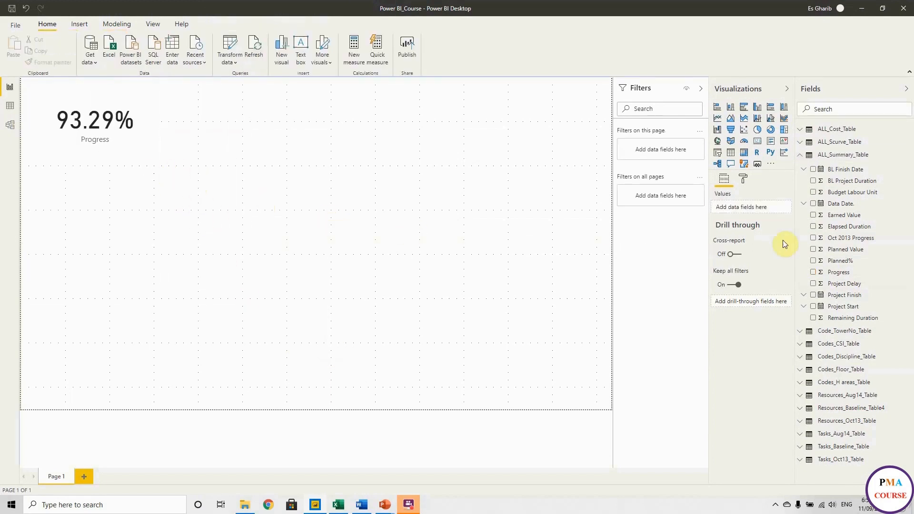
Step: Set the data label color of the Progress card to blue
left_click(742, 179)
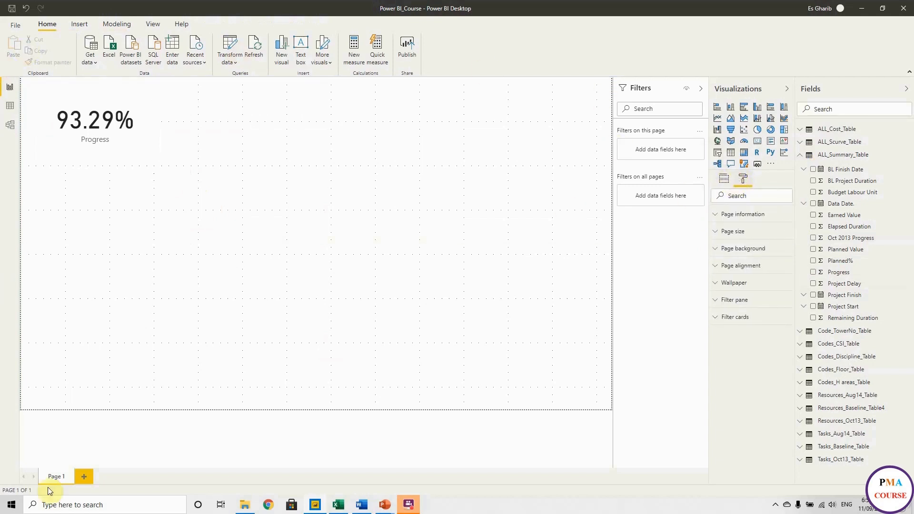
left_click(95, 125)
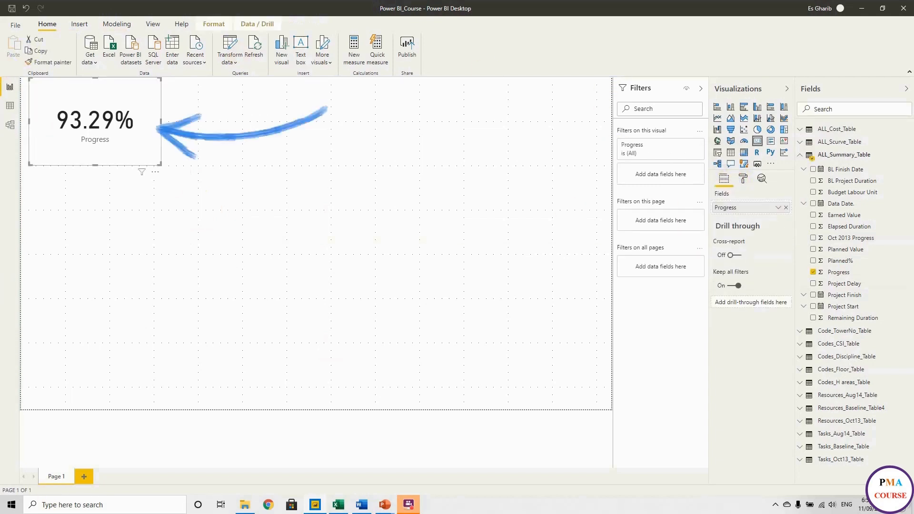
left_click(743, 179)
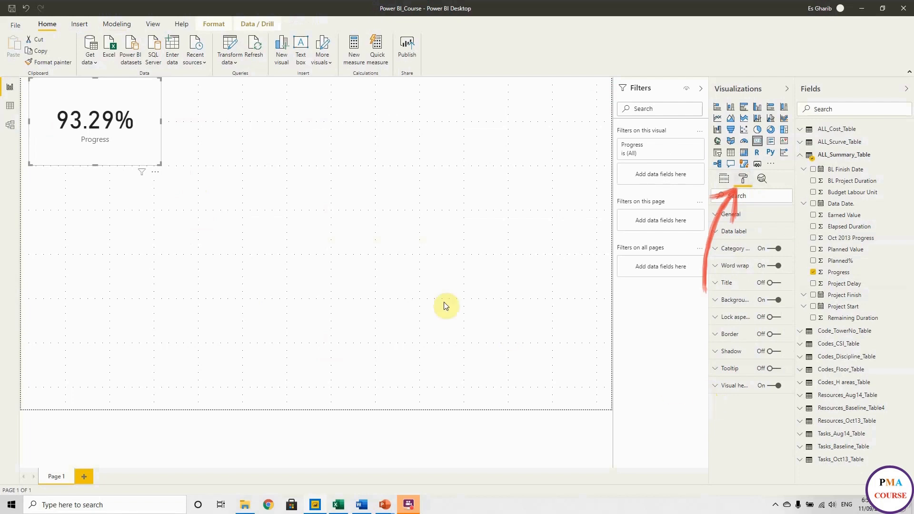
left_click(723, 231)
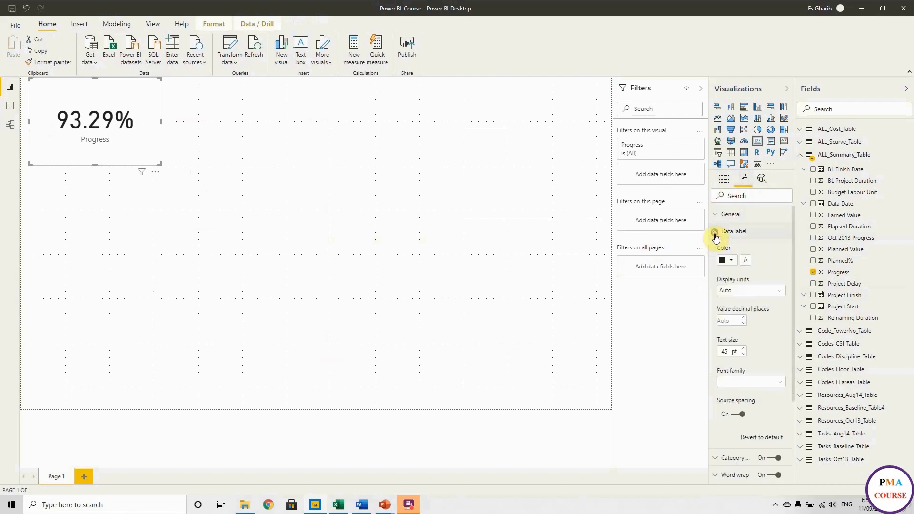
left_click(733, 262)
left_click(733, 283)
Step: Set the Progress card's data label to 15 pt text in the Comic Sans MS font
double_click(729, 351)
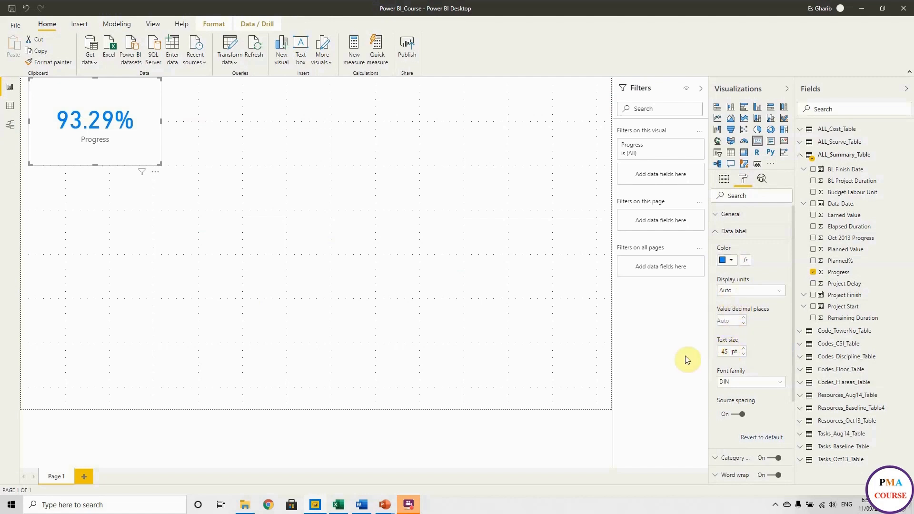
left_click(725, 351)
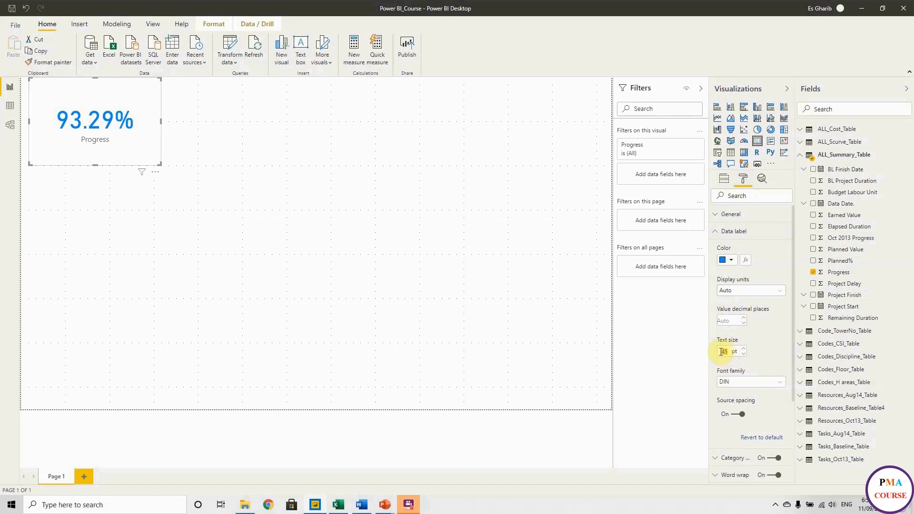
type("15")
key("Return")
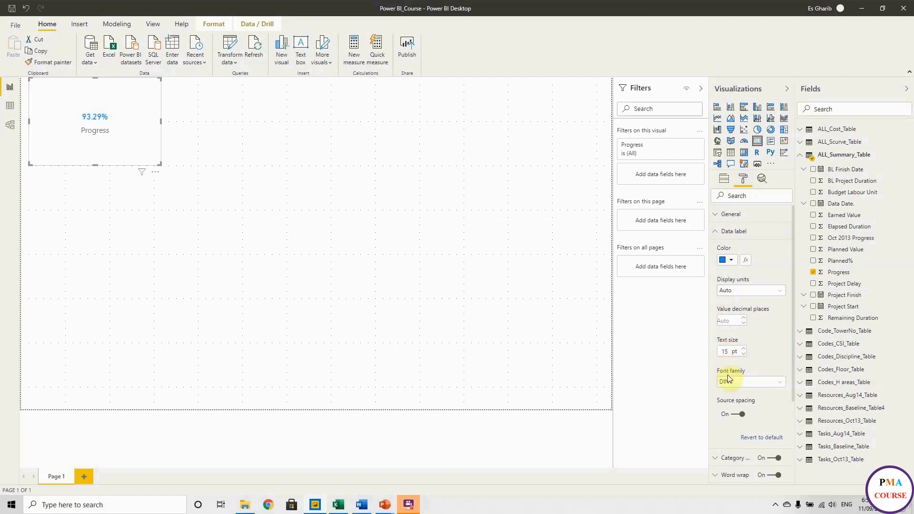
left_click(734, 382)
left_click(736, 312)
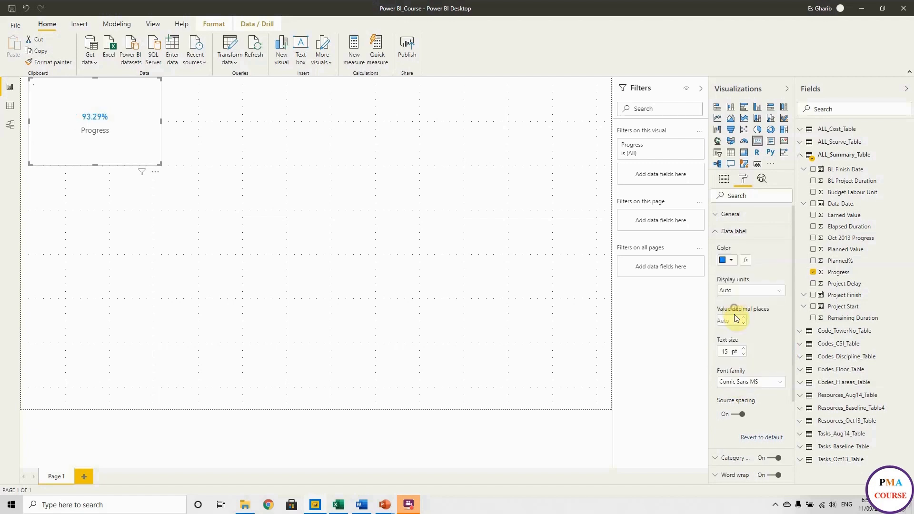
Step: Set the category label color of the Progress card to orange
left_click(719, 231)
left_click(727, 250)
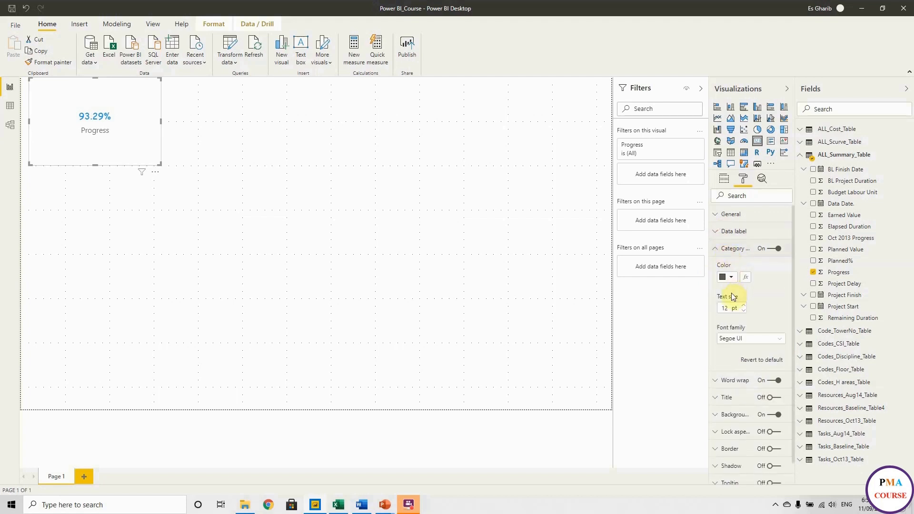
left_click(731, 278)
left_click(746, 299)
Step: Set the Progress card's category label to 18 pt text in the Arial Black font
left_click(744, 306)
left_click(744, 306)
left_click(743, 307)
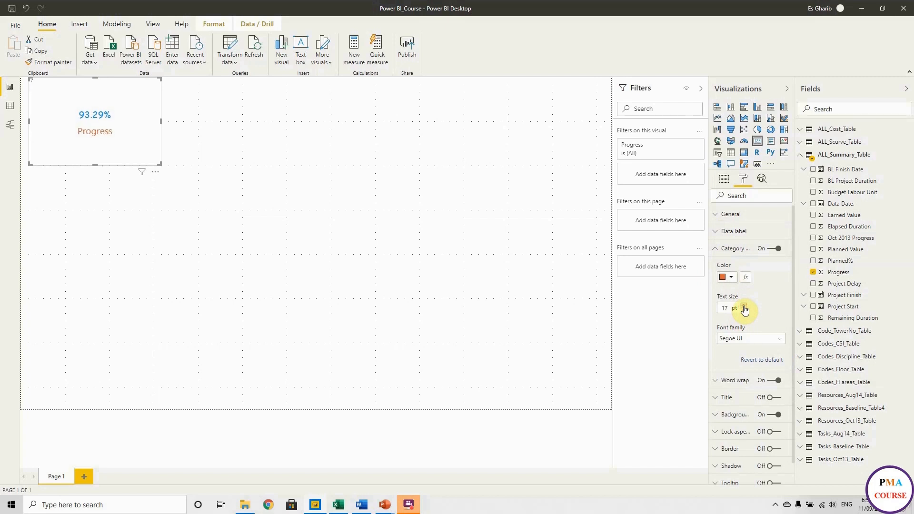
left_click(744, 307)
left_click(739, 341)
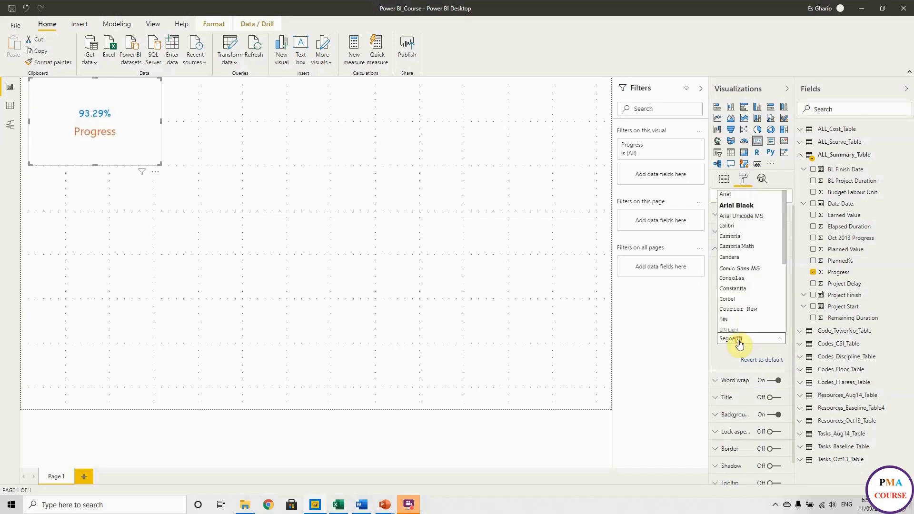
left_click(746, 197)
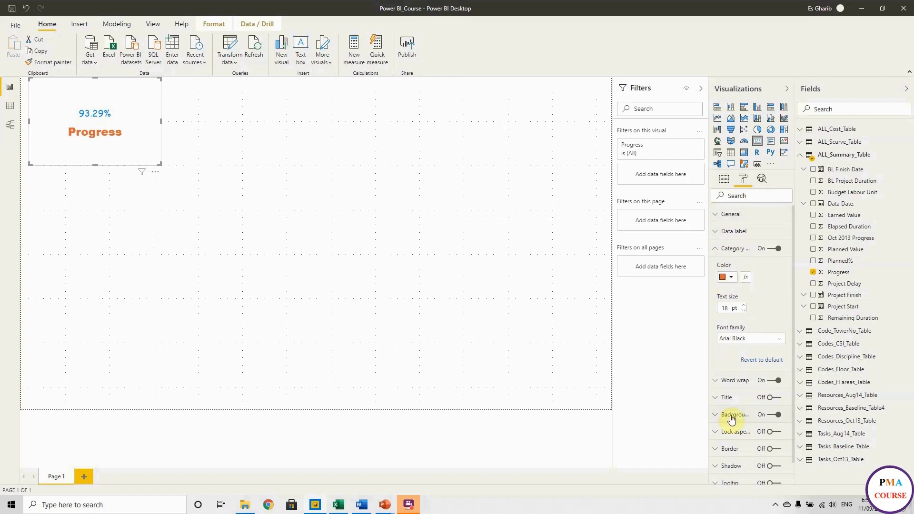
scroll(744, 365, "down", 1)
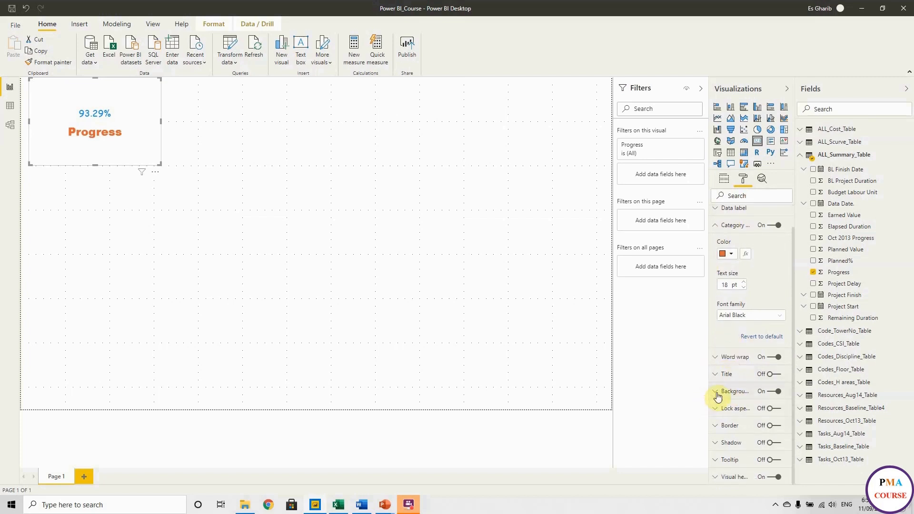
Step: Set the background color of the Progress card to a light gray
left_click(716, 393)
left_click(728, 420)
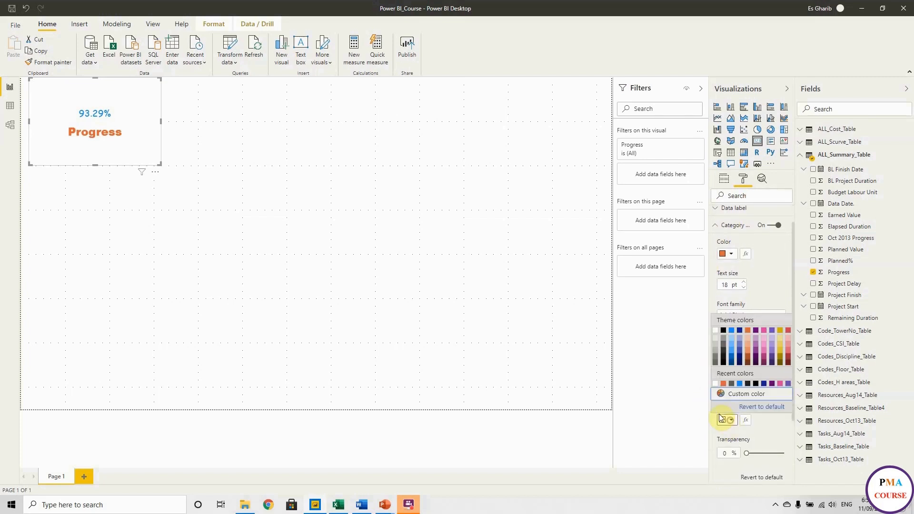
left_click(716, 338)
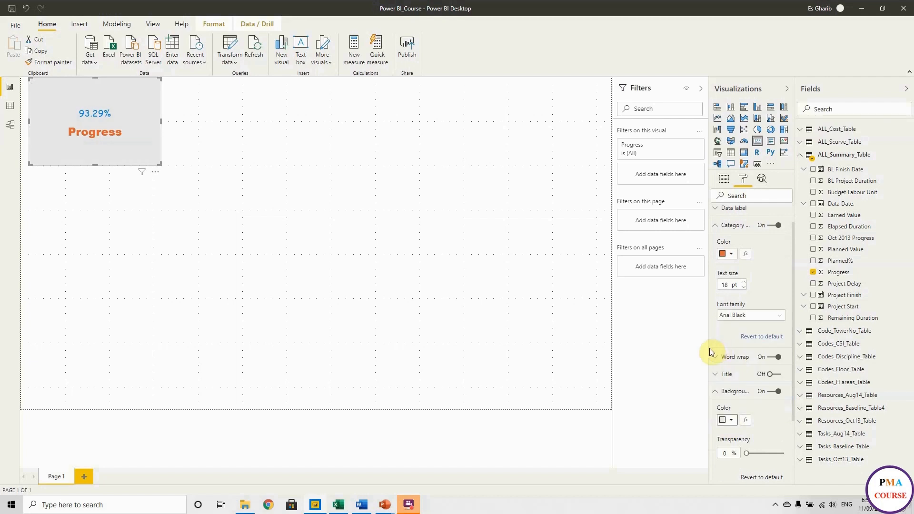
Step: Shrink the Progress card to a compact box that fits closely around its value and label
left_click(375, 251)
left_click(159, 164)
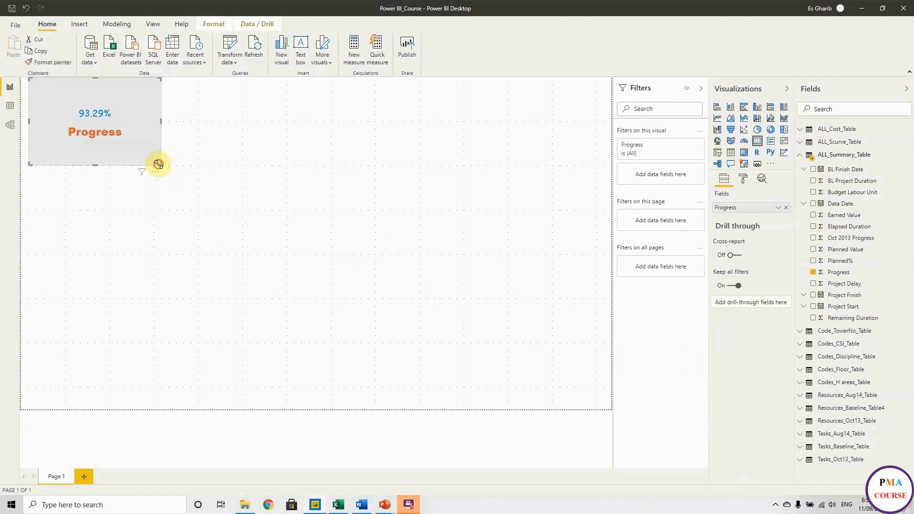
left_click_drag(158, 164, 117, 120)
left_click(123, 150)
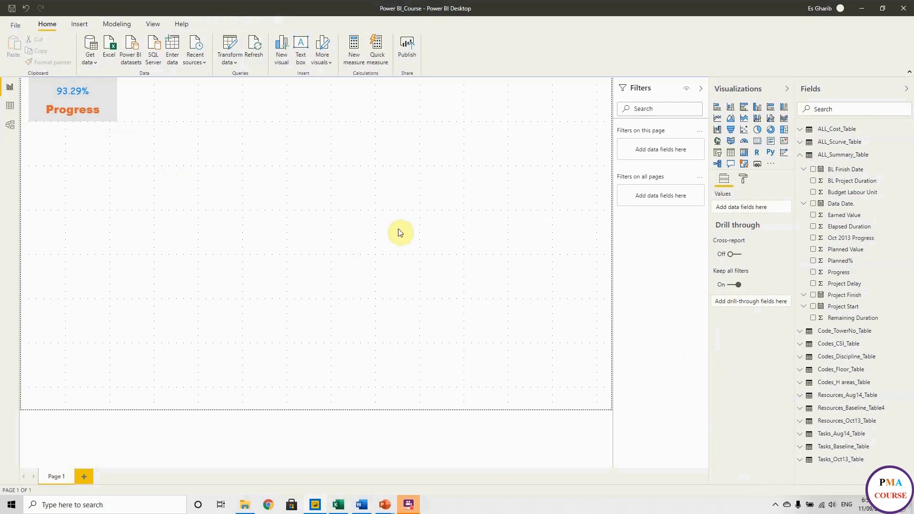
Step: Add a second card below the Progress card showing Project Finish from ALL_Summary_Table, and widen it to about three-fifths of the page width
left_click(758, 144)
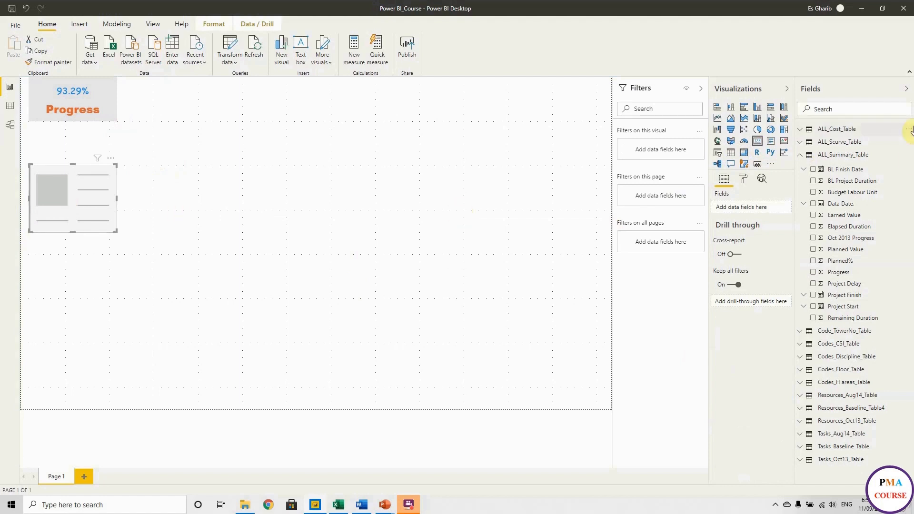
left_click_drag(855, 299, 390, 224)
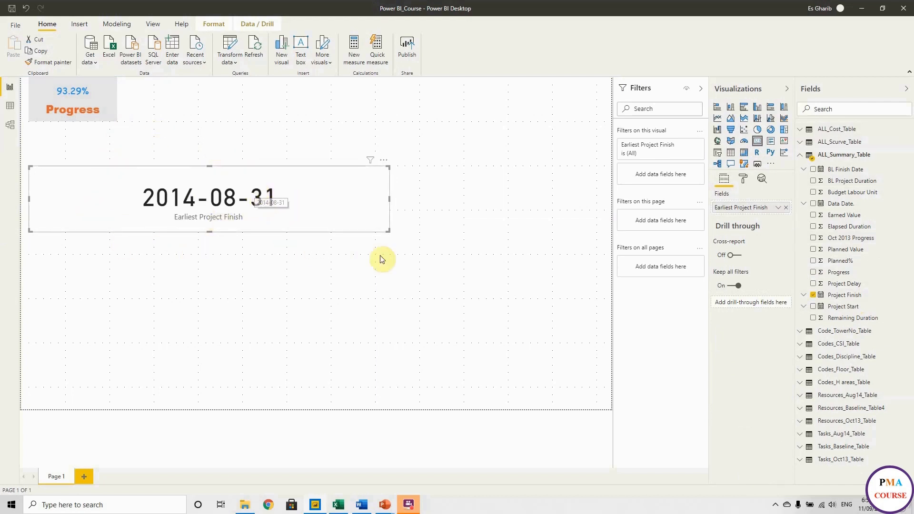
Step: Try the dddd, d mmmm yyyy date format on the Project Finish column and settle on dd-mmm-yy
left_click(837, 296)
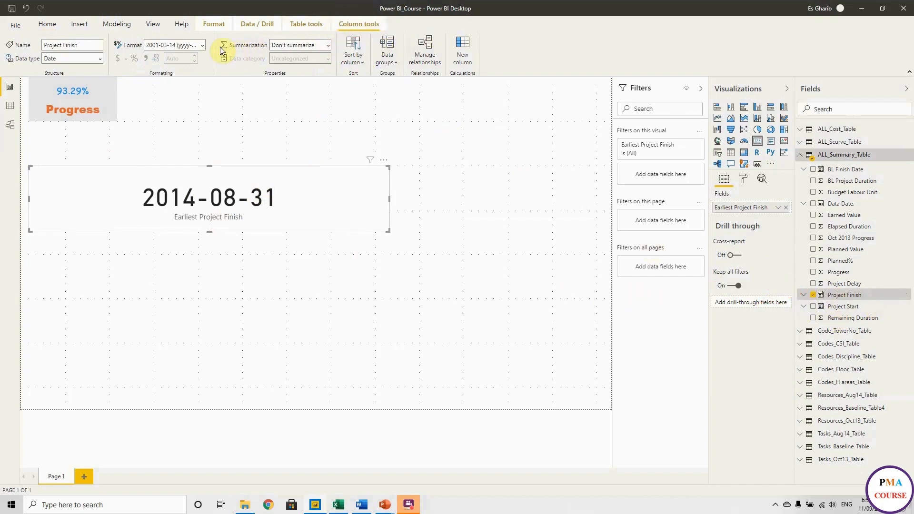
left_click(203, 46)
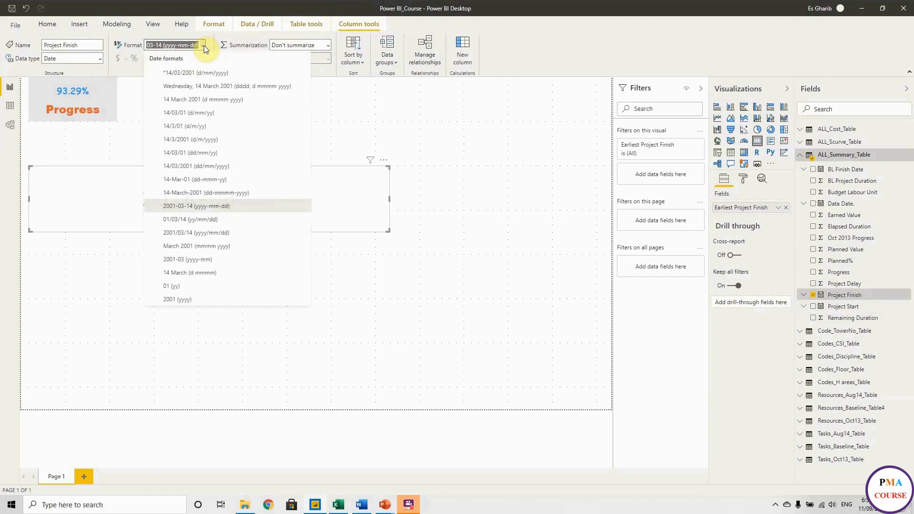
left_click(203, 86)
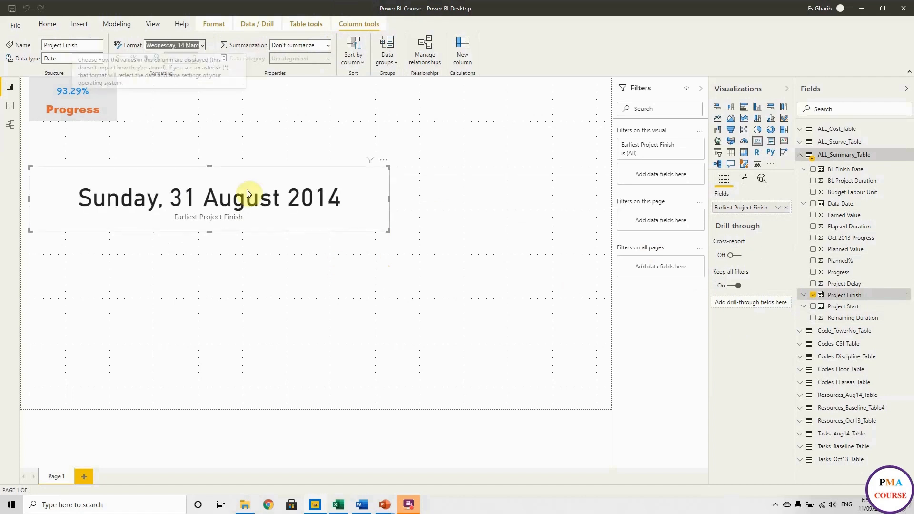
left_click(202, 44)
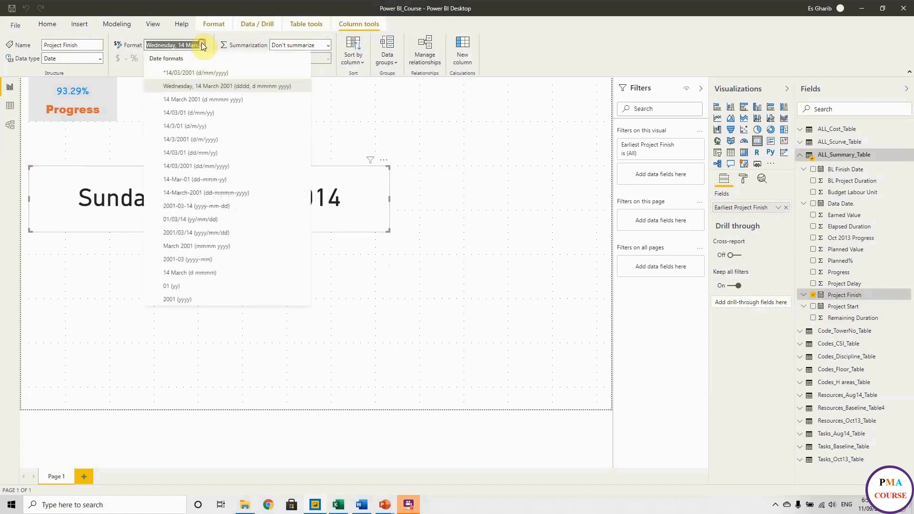
left_click(207, 182)
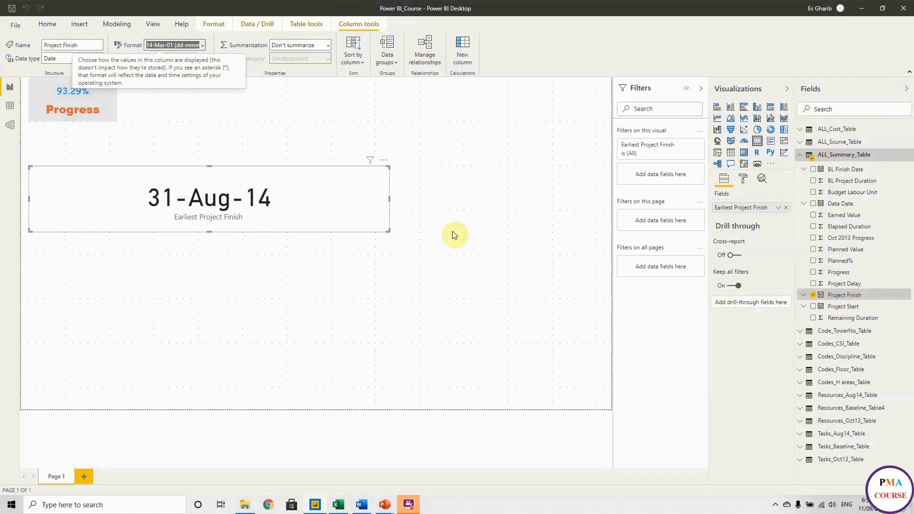
Step: Rename the field shown in the finish date card to "Project Finish" by removing the word "Earliest"
left_click(743, 180)
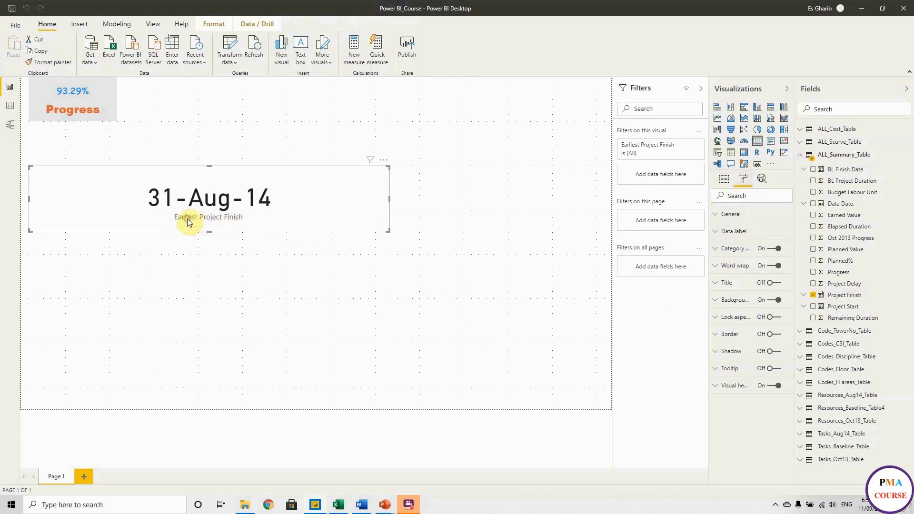
left_click(724, 178)
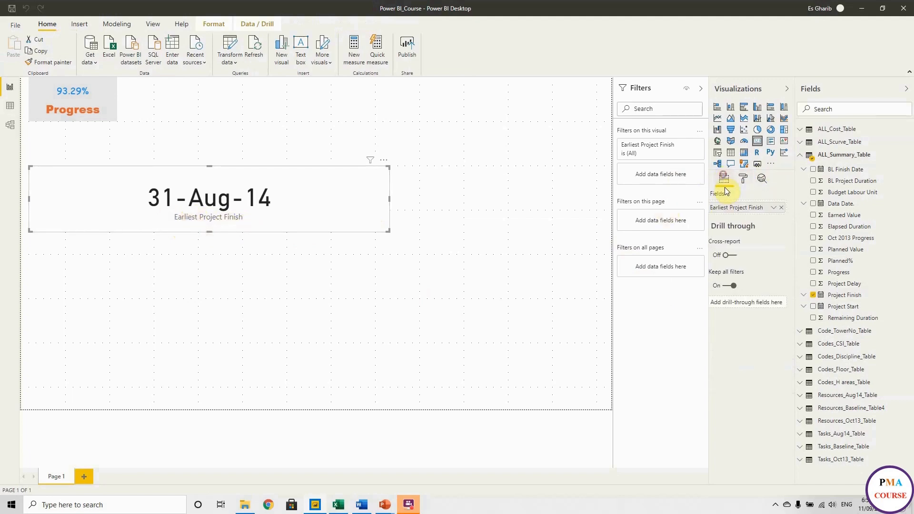
double_click(726, 206)
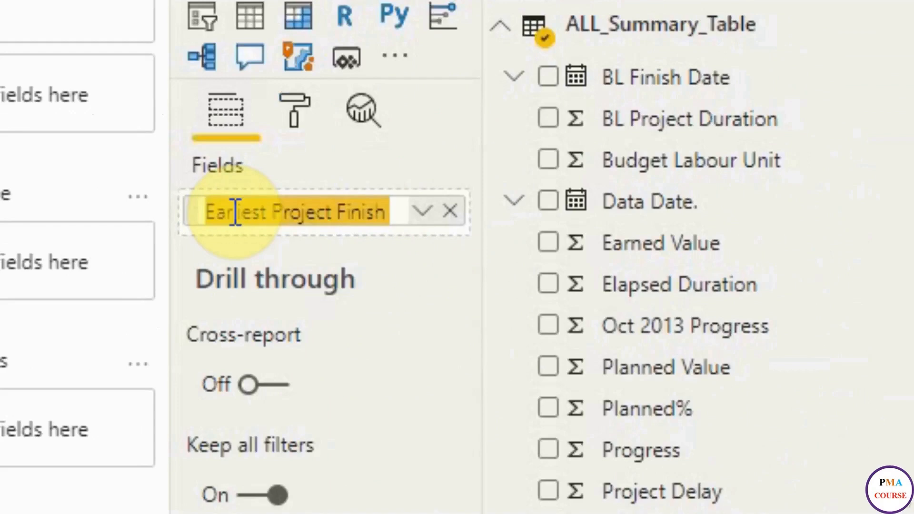
double_click(236, 211)
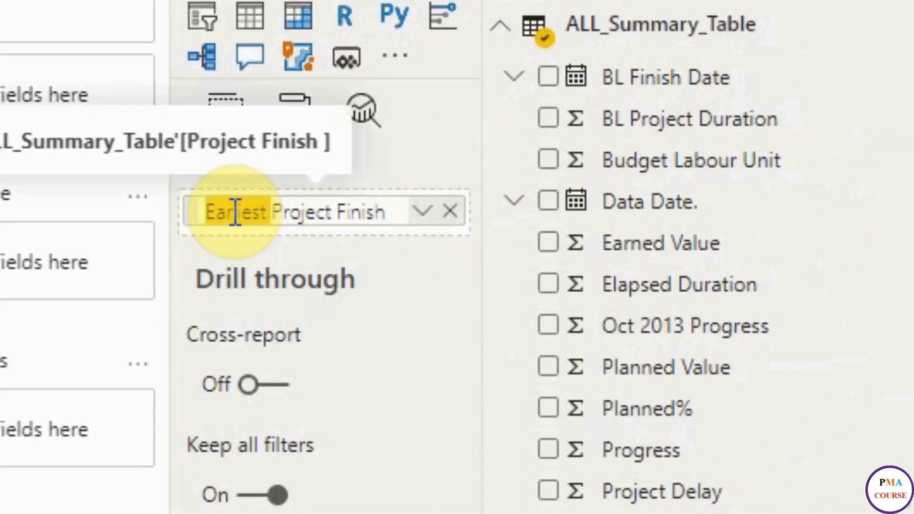
key("BackSpace")
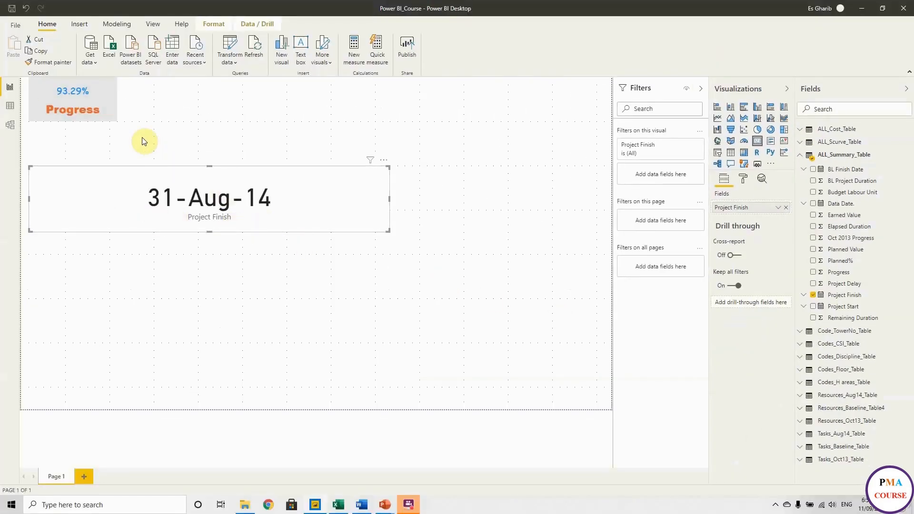
Step: Copy the Progress card's formatting onto the Project Finish card with Format painter
left_click(97, 95)
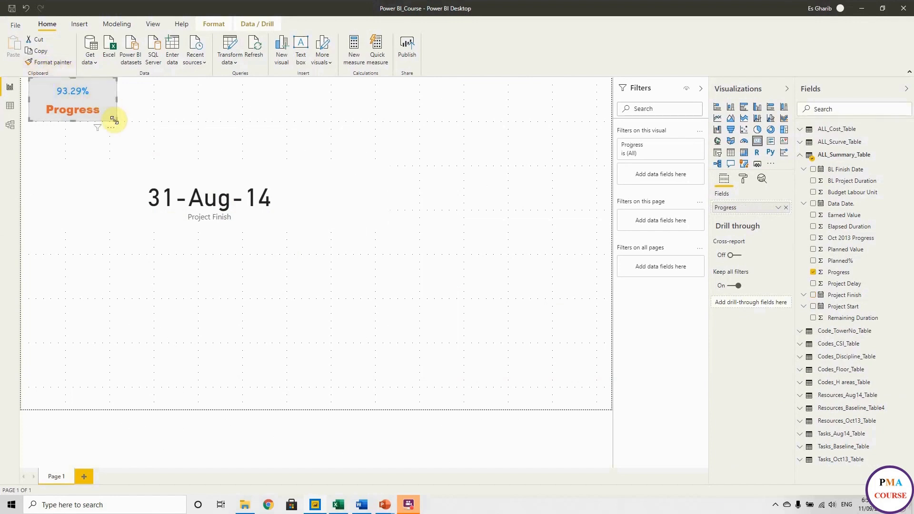
left_click(45, 62)
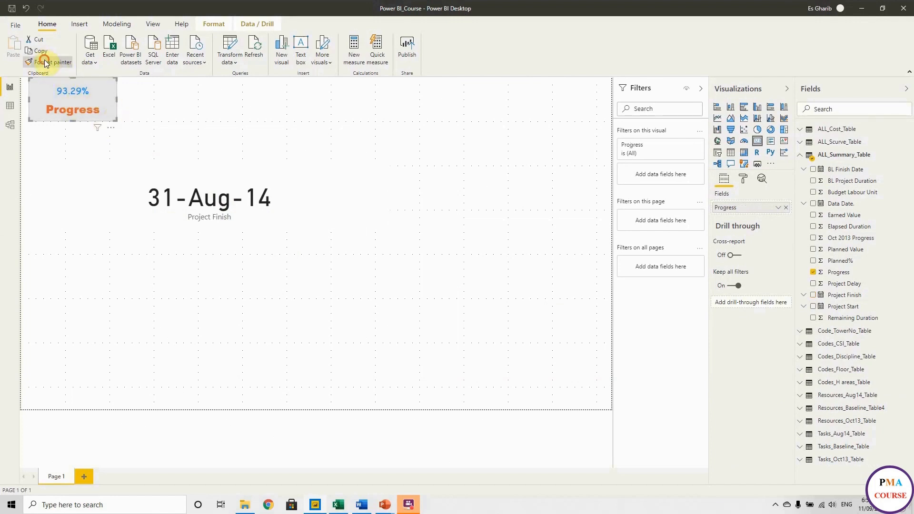
left_click(297, 199)
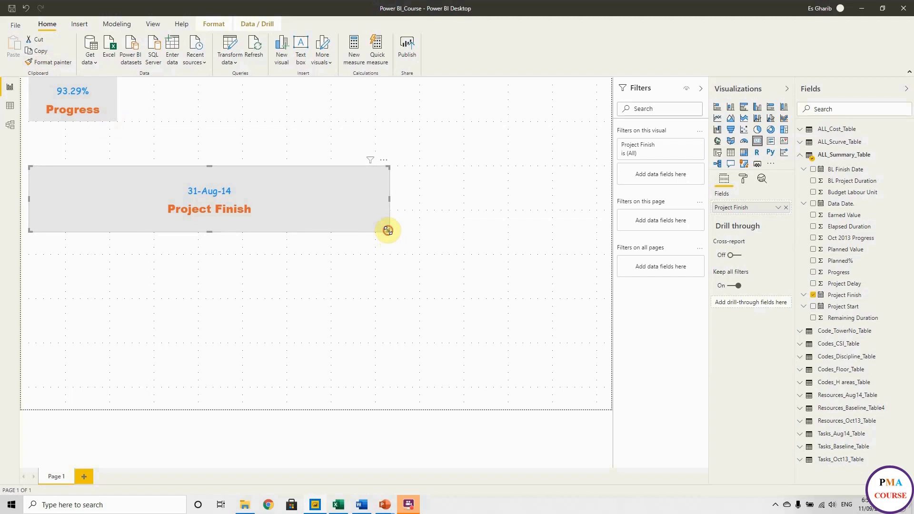
Step: Shrink the Project Finish card and place it at the page's upper edge, matching the Progress card's height
left_click_drag(387, 229, 336, 139)
left_click_drag(221, 98, 213, 89)
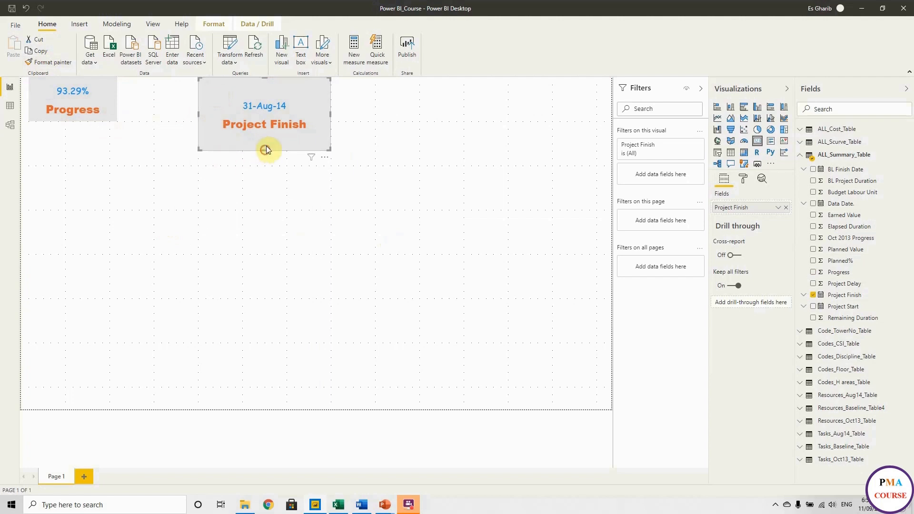
left_click_drag(265, 150, 267, 122)
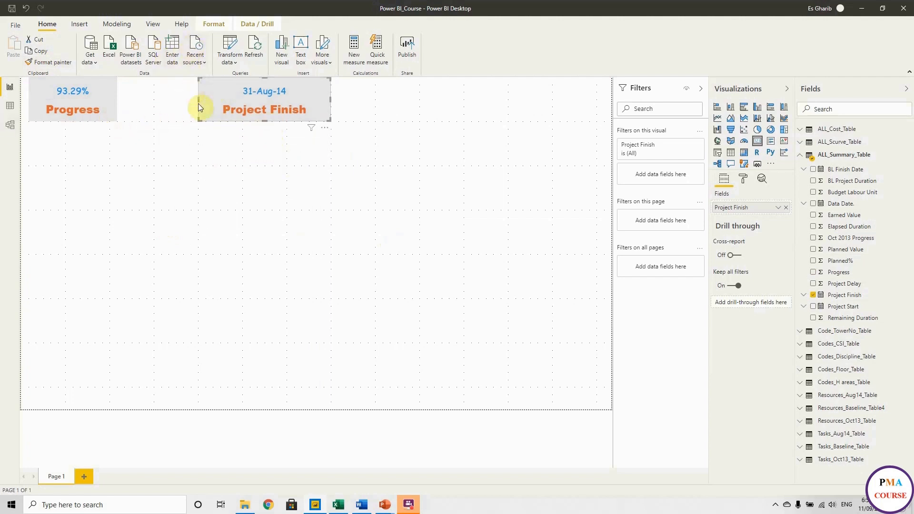
Step: Try switching the page's gridlines and snap-to-grid options off and back on
left_click(151, 24)
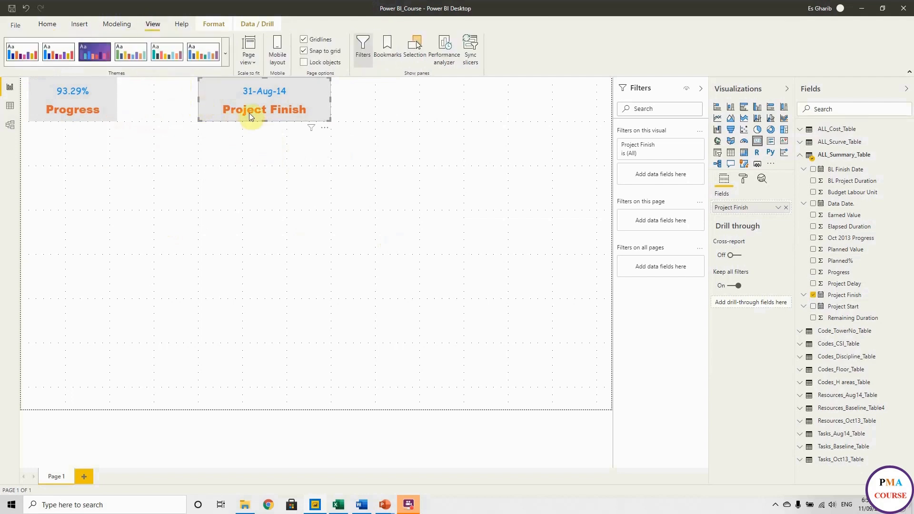
left_click(322, 51)
left_click(319, 40)
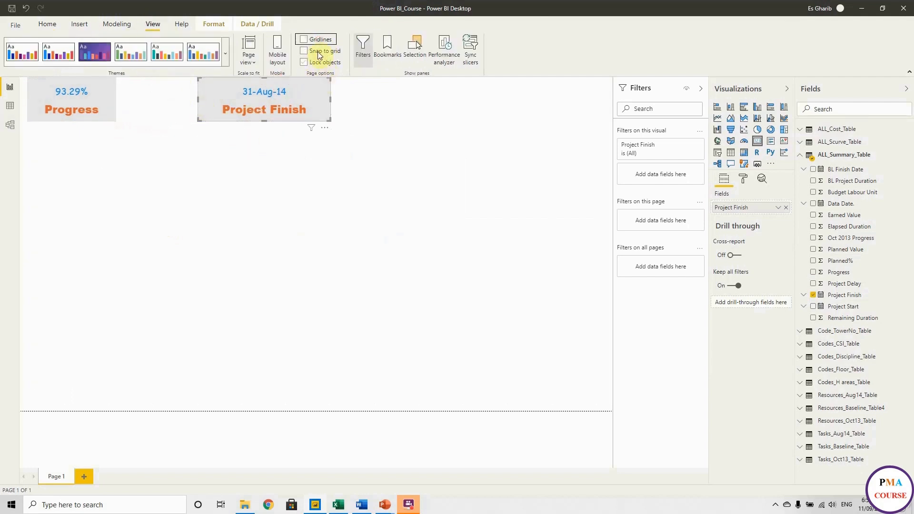
left_click(318, 41)
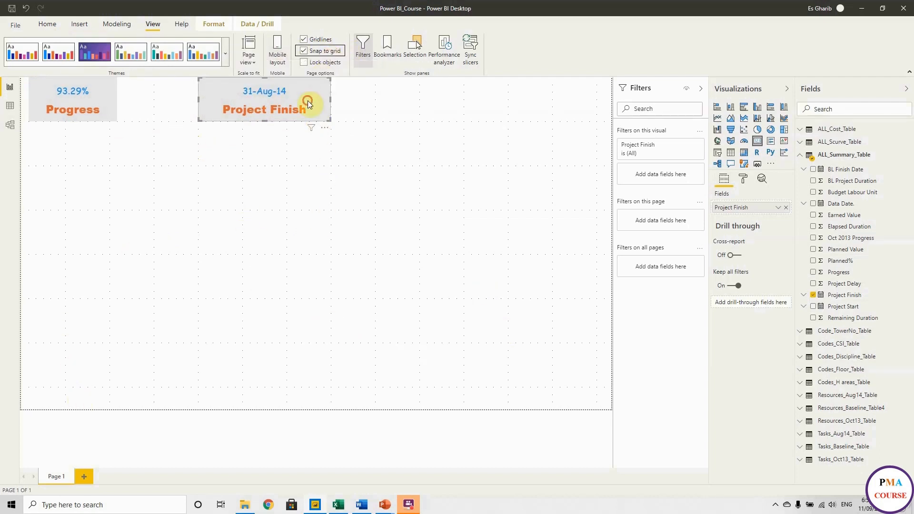
Step: Move the Project Finish card close beside the Progress card and narrow it to fit its label
left_click_drag(307, 103, 217, 100)
left_click(309, 164)
left_click(247, 199)
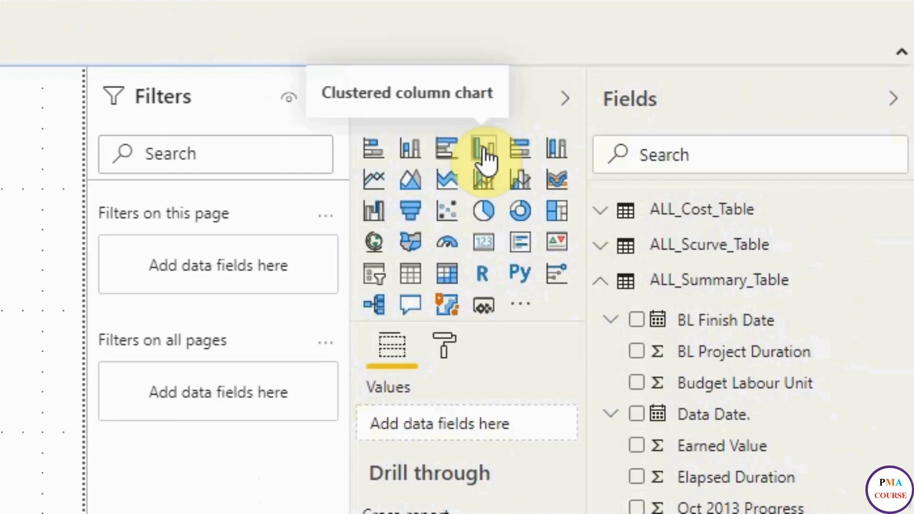
Step: Insert a clustered column chart from ALL_Scurve_Table with Date on the axis and Monthly Budget and Monthly EV as values
left_click(483, 152)
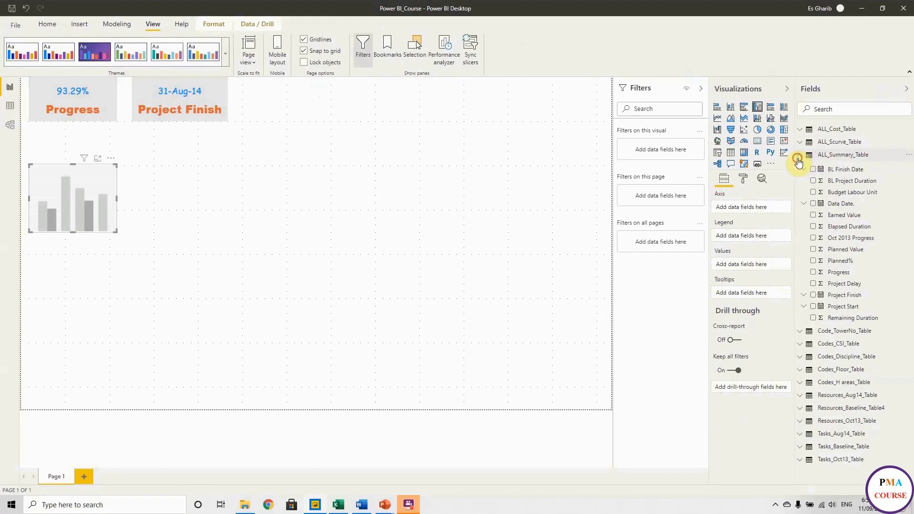
left_click(600, 281)
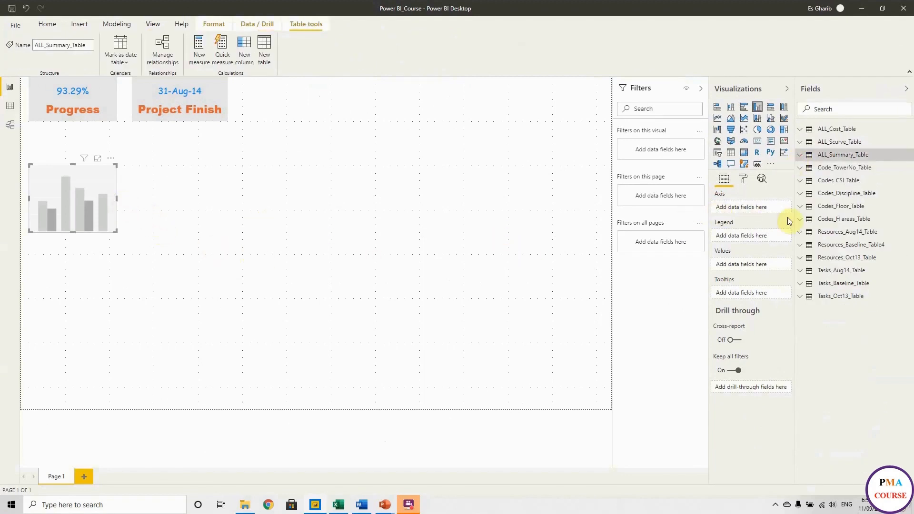
left_click(798, 144)
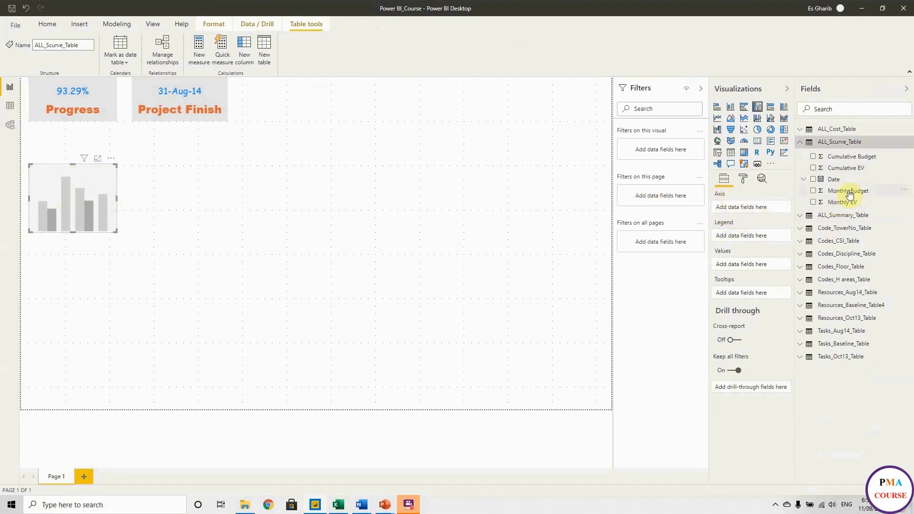
left_click_drag(833, 179, 757, 206)
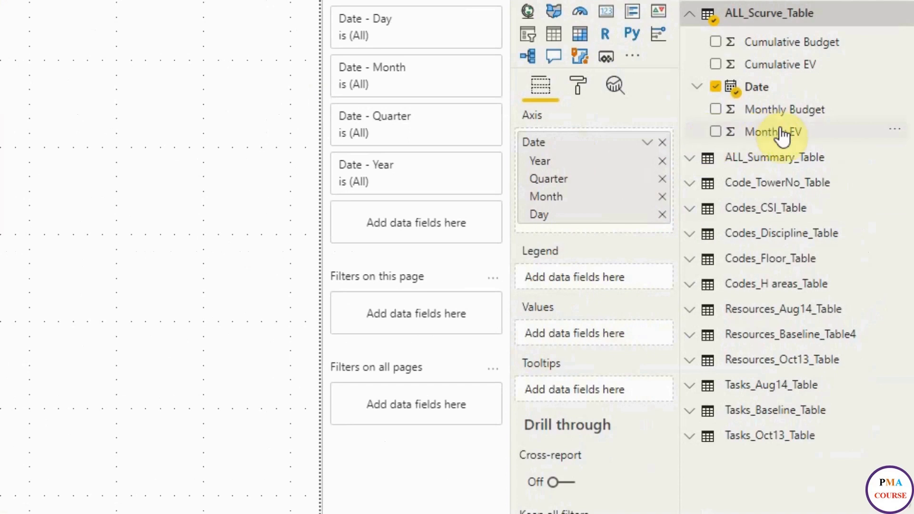
left_click_drag(781, 134, 630, 333)
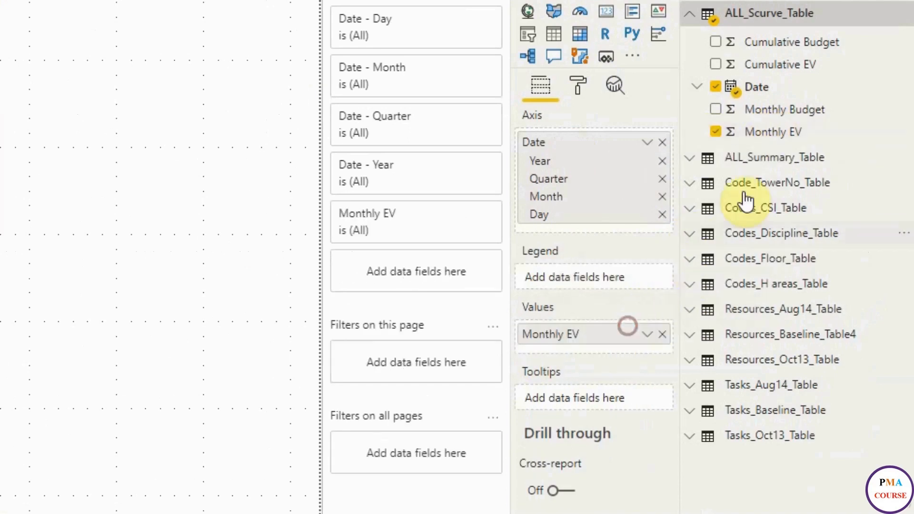
left_click_drag(775, 119, 619, 334)
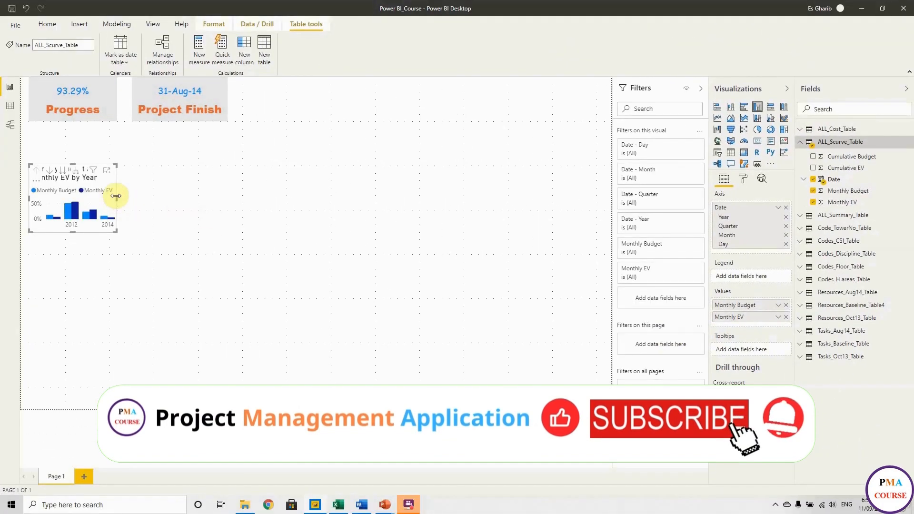
Step: Enlarge the clustered column chart to span nearly the full page width and make it taller
left_click_drag(308, 210, 592, 208)
left_click_drag(304, 233, 306, 269)
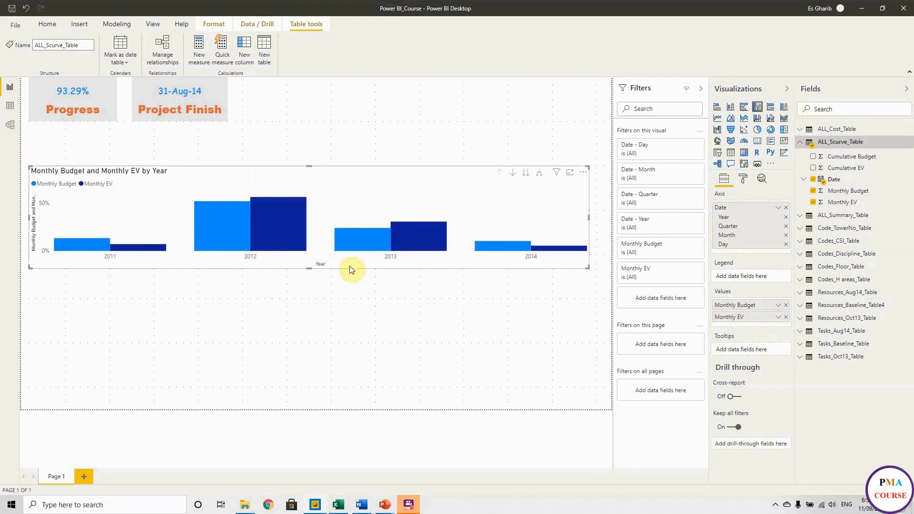
Step: Remove the Day, Month, Year and Quarter levels of the Date hierarchy from the column chart's axis
left_click(786, 245)
left_click(786, 235)
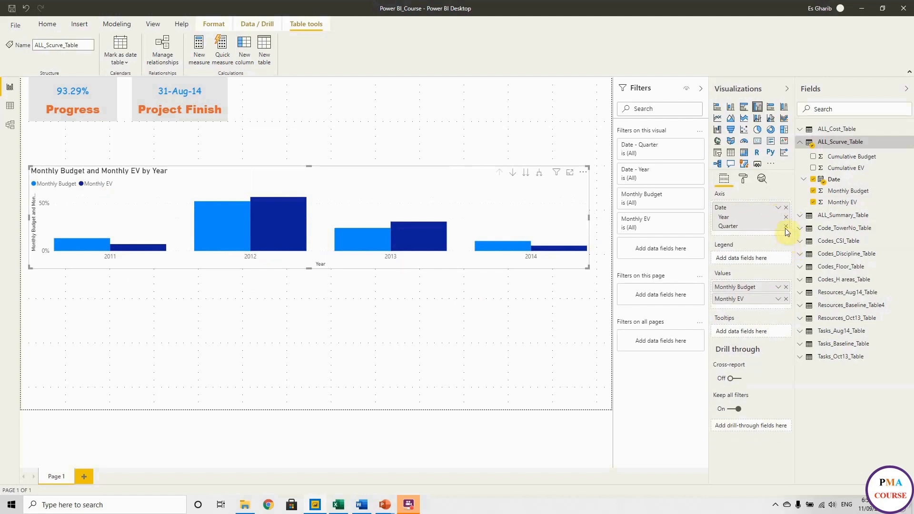
left_click(785, 217)
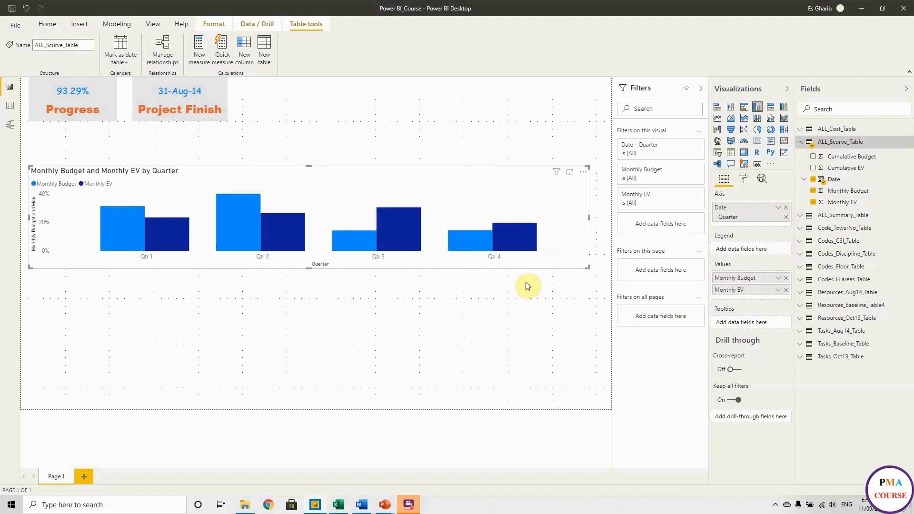
left_click(786, 218)
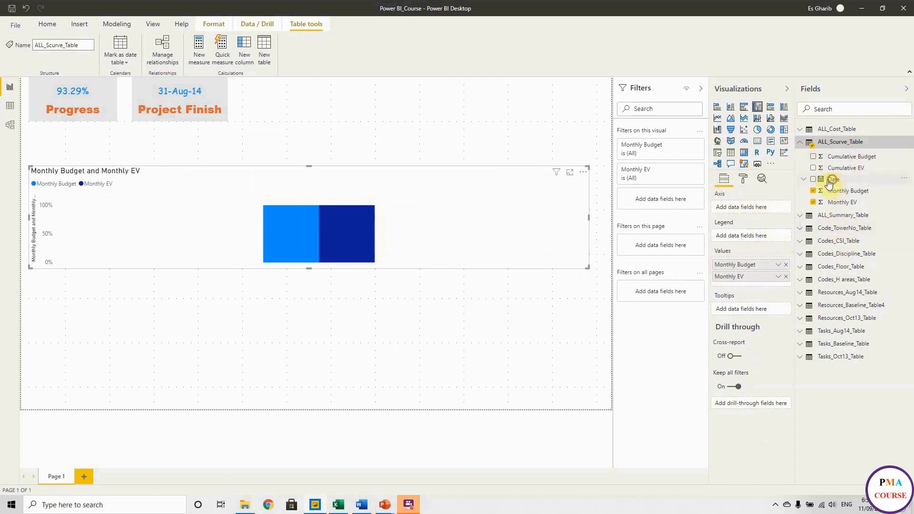
Step: Put Date back on the column chart's axis as plain dates instead of the hierarchy, and make the chart slightly taller
left_click_drag(829, 184, 765, 223)
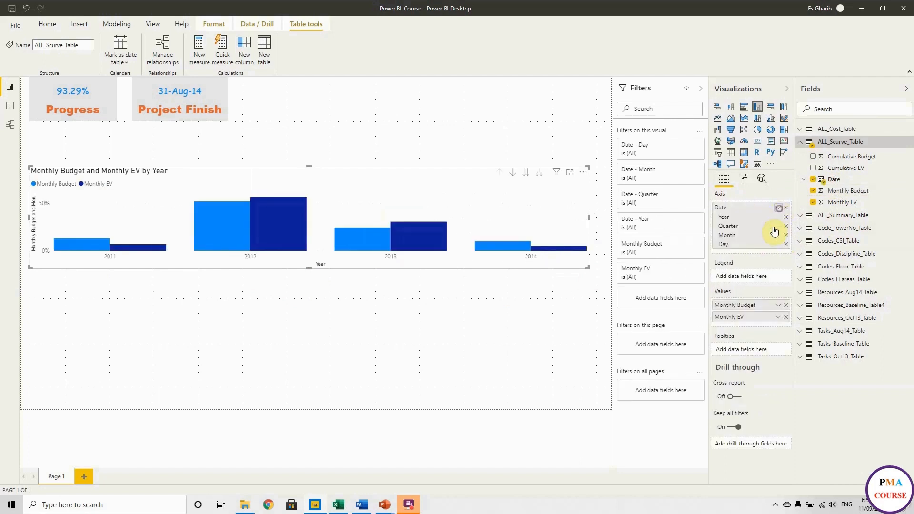
left_click(779, 208)
left_click(779, 279)
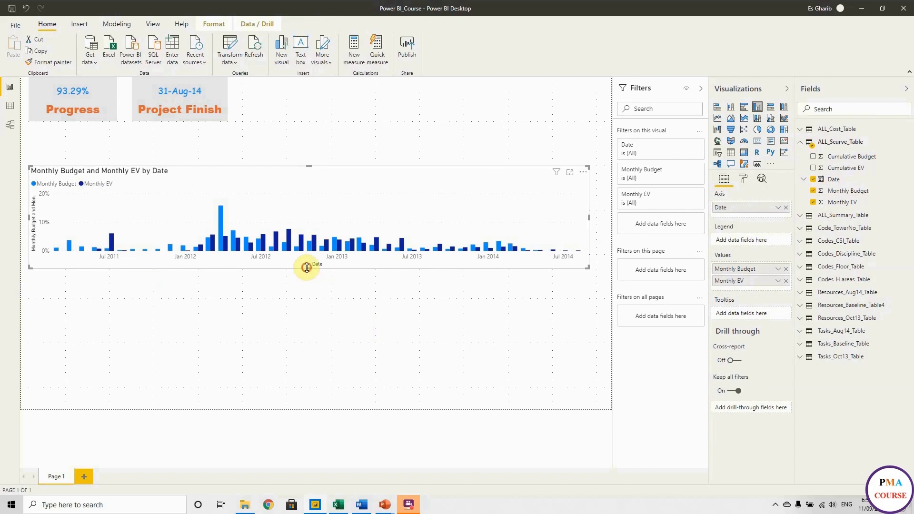
left_click_drag(306, 267, 307, 275)
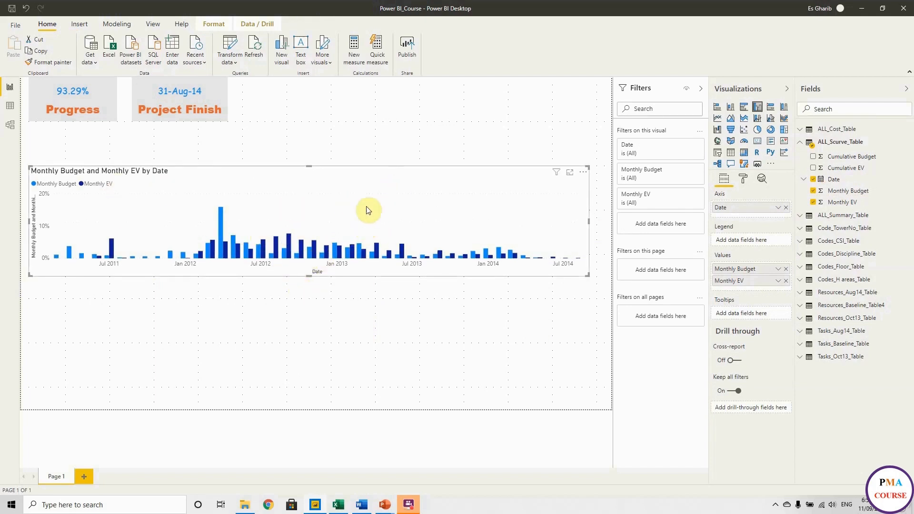
Step: Turn off the X axis title of the column chart
left_click(741, 179)
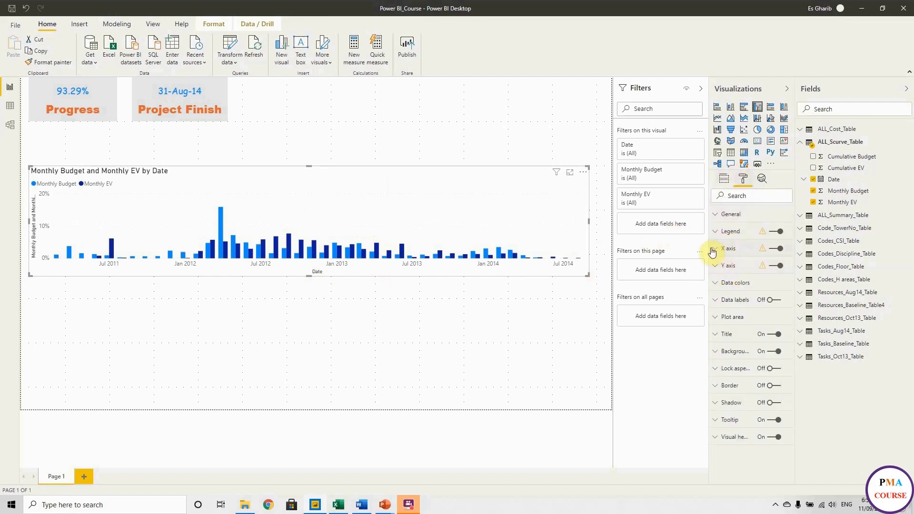
left_click(716, 248)
scroll(742, 333, "down", 5)
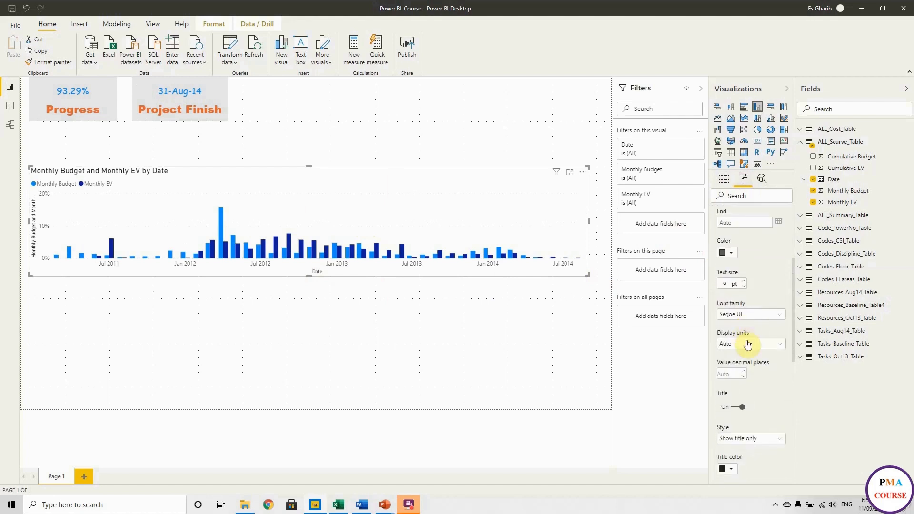
scroll(742, 360, "down", 1)
scroll(735, 363, "up", 5)
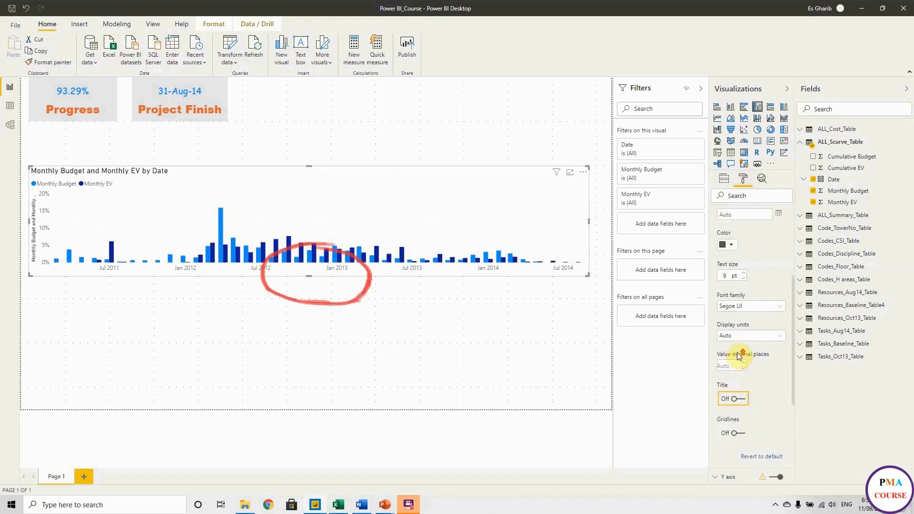
left_click(717, 250)
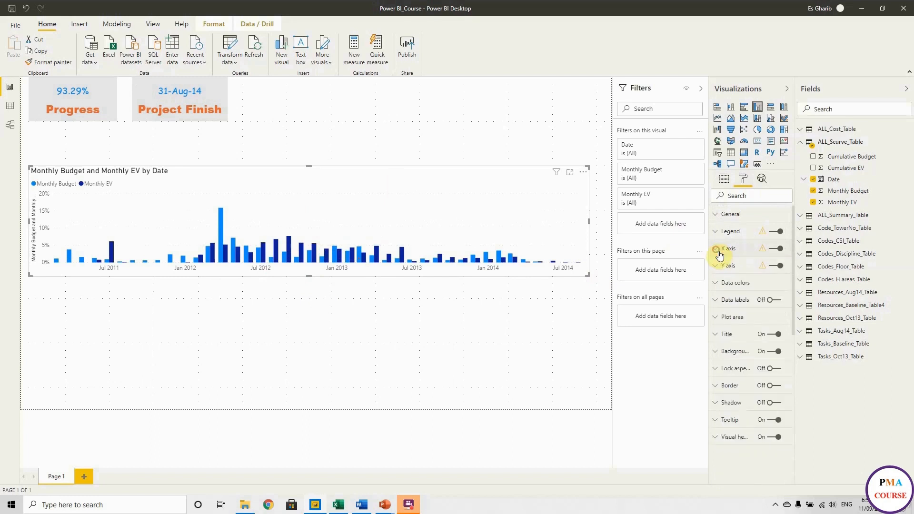
Step: Turn off the Y axis title of the column chart
left_click(717, 266)
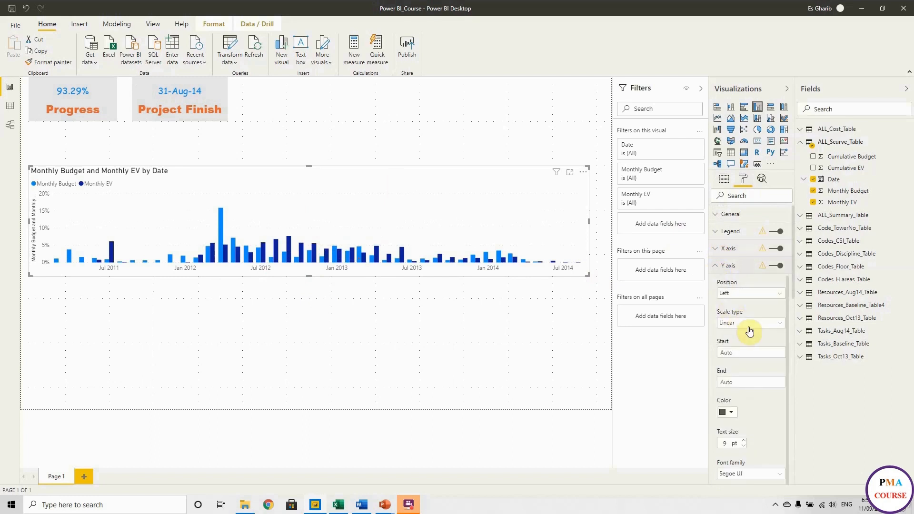
scroll(753, 354, "down", 3)
scroll(754, 358, "down", 2)
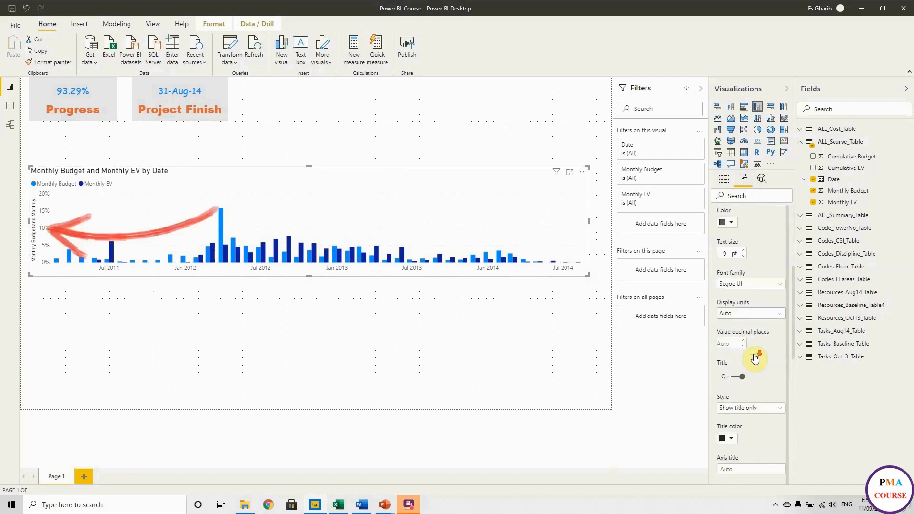
scroll(754, 357, "down", 2)
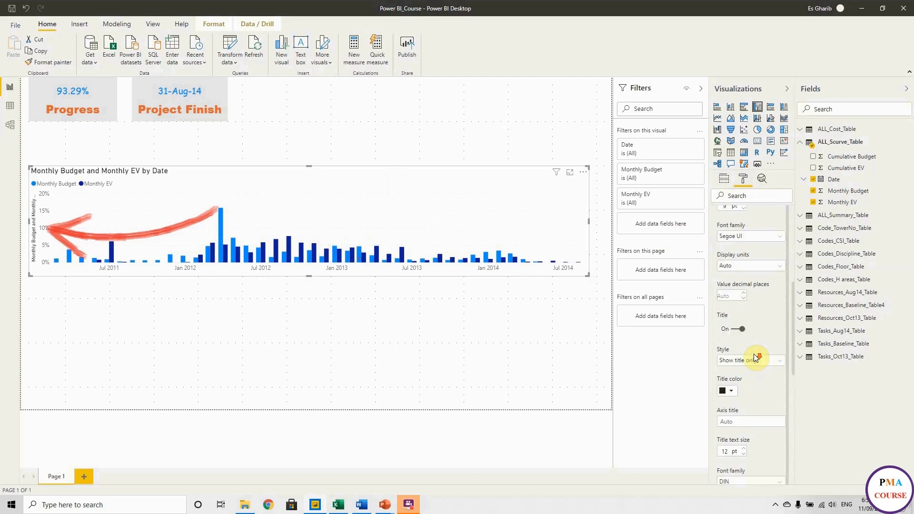
left_click(736, 322)
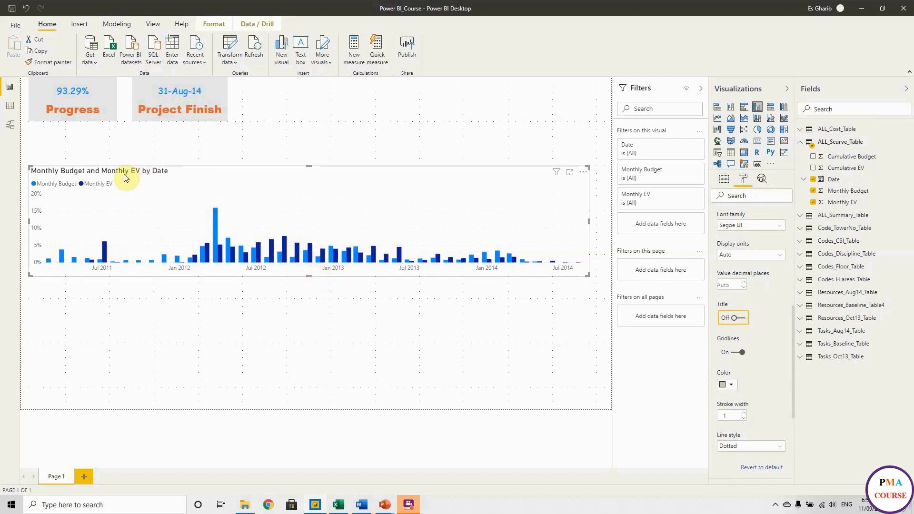
scroll(768, 238, "up", 3)
scroll(768, 251, "up", 2)
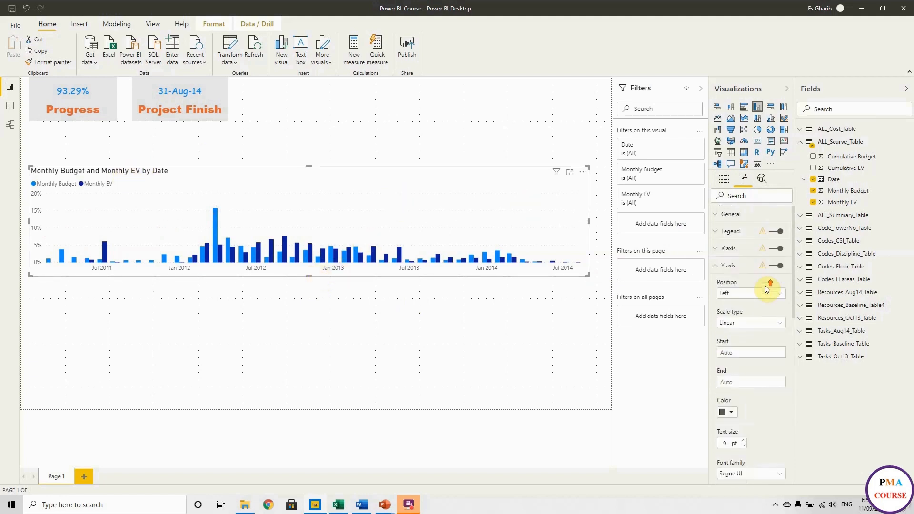
left_click(717, 269)
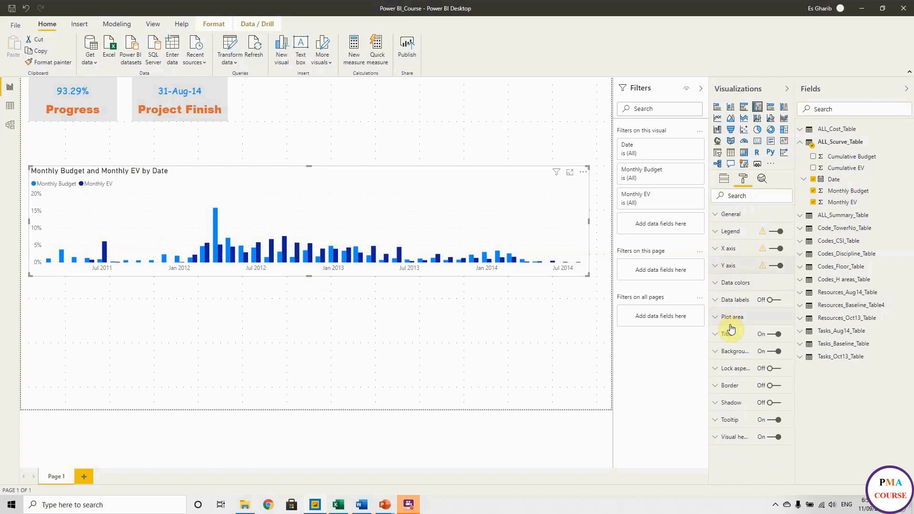
Step: Set the column chart's background to the same light gray as the cards
left_click(716, 351)
left_click(732, 380)
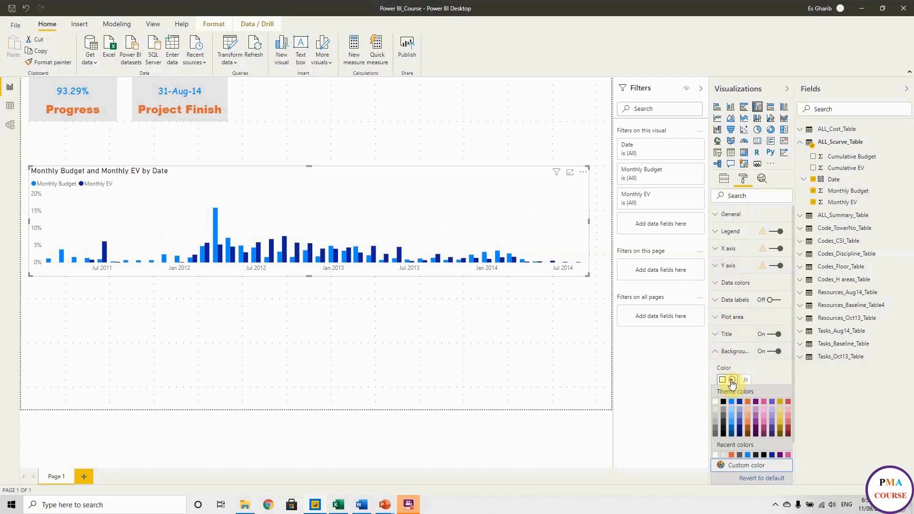
left_click(716, 411)
left_click(716, 352)
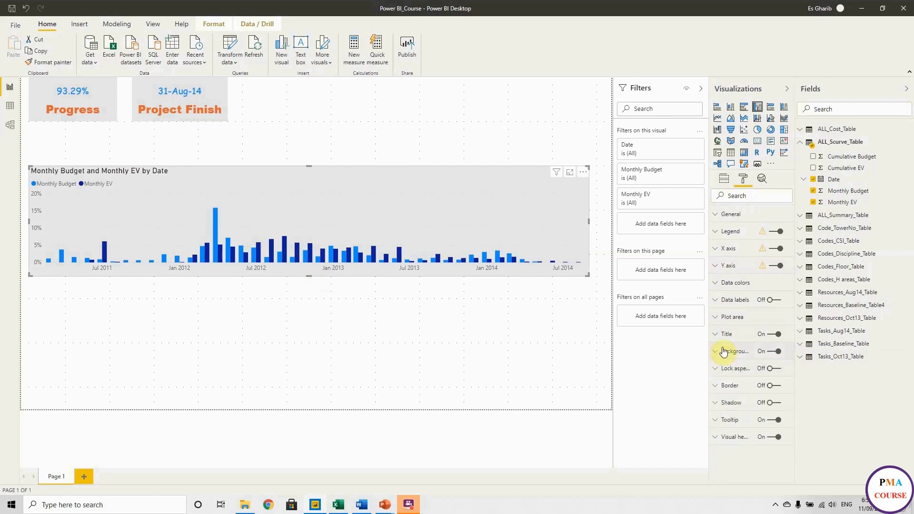
Step: Change the column chart's title text to Scurve and color it orange
left_click(717, 335)
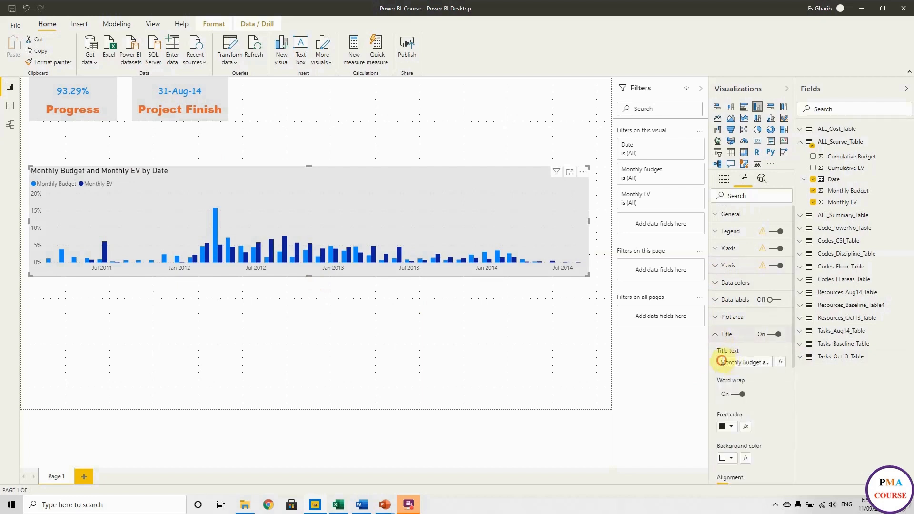
left_click_drag(722, 362, 804, 369)
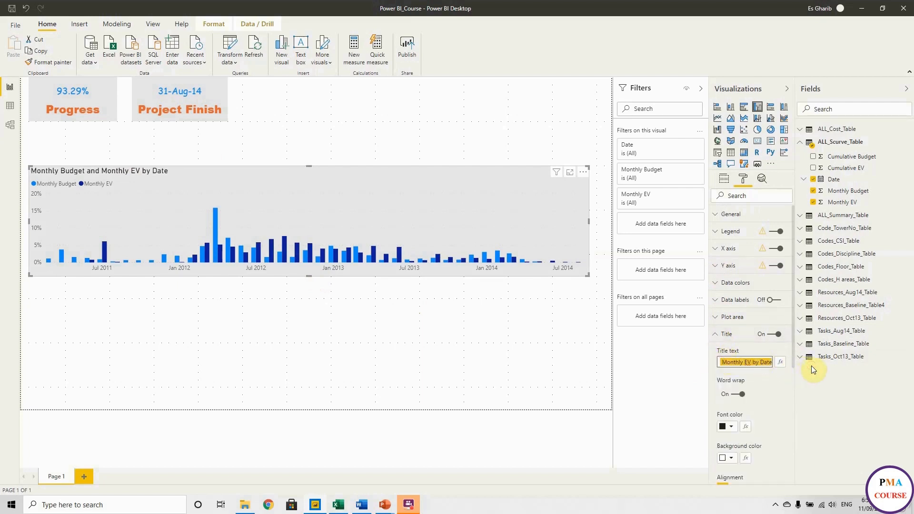
type("Scurve")
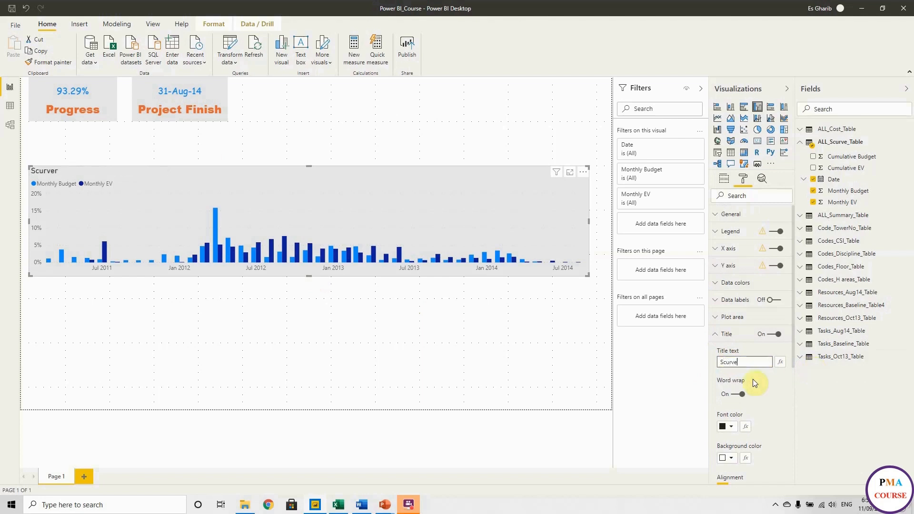
left_click(732, 427)
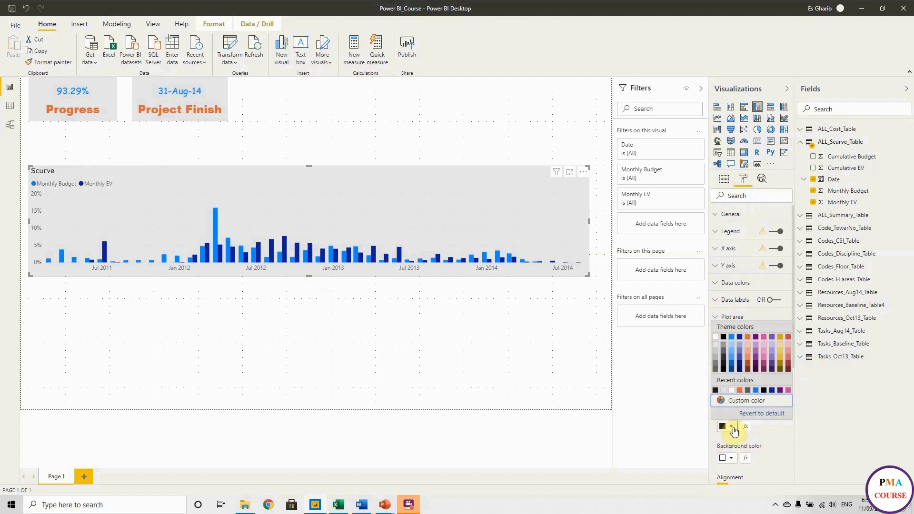
left_click(747, 338)
Step: Center the Scurve title and set it to 19 pt Arial Black
scroll(752, 428, "down", 2)
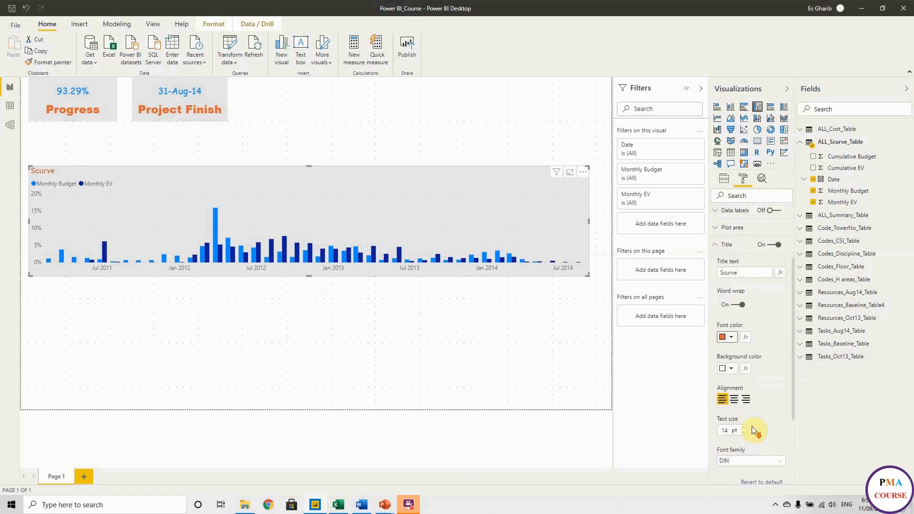
left_click(733, 393)
left_click(745, 423)
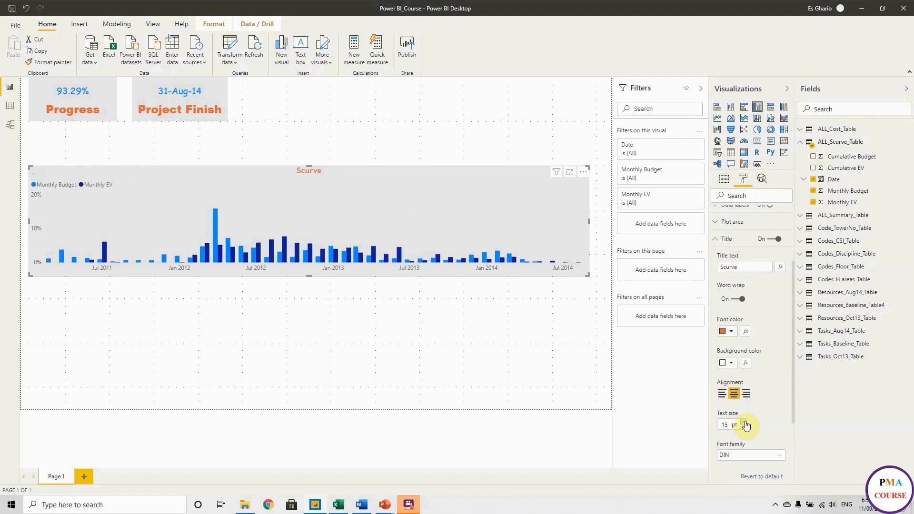
left_click(750, 456)
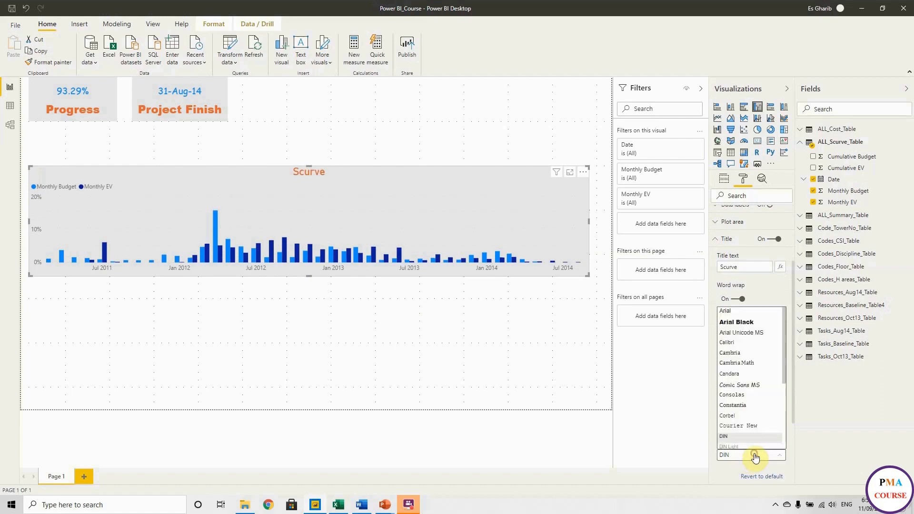
left_click(742, 317)
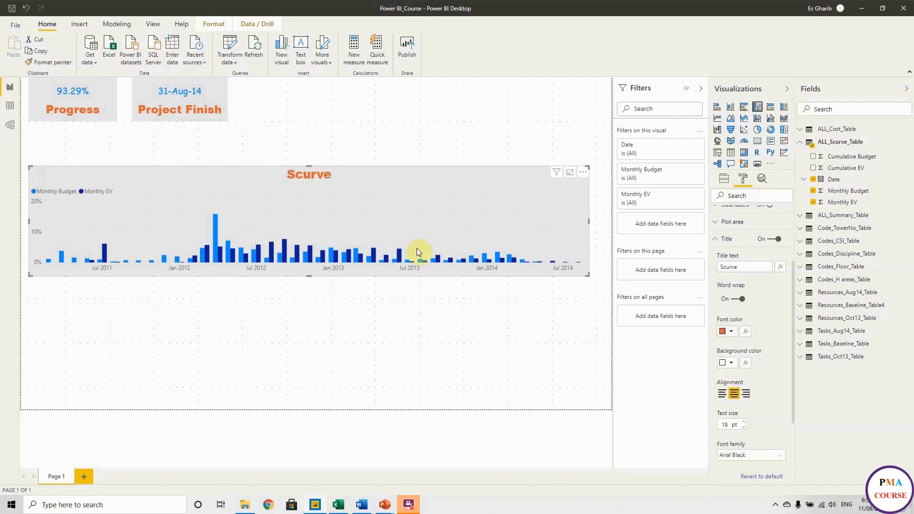
Step: Move the Scurve chart up to just below the cards and widen it to nearly the page's right edge
left_click(391, 311)
left_click_drag(371, 189, 366, 171)
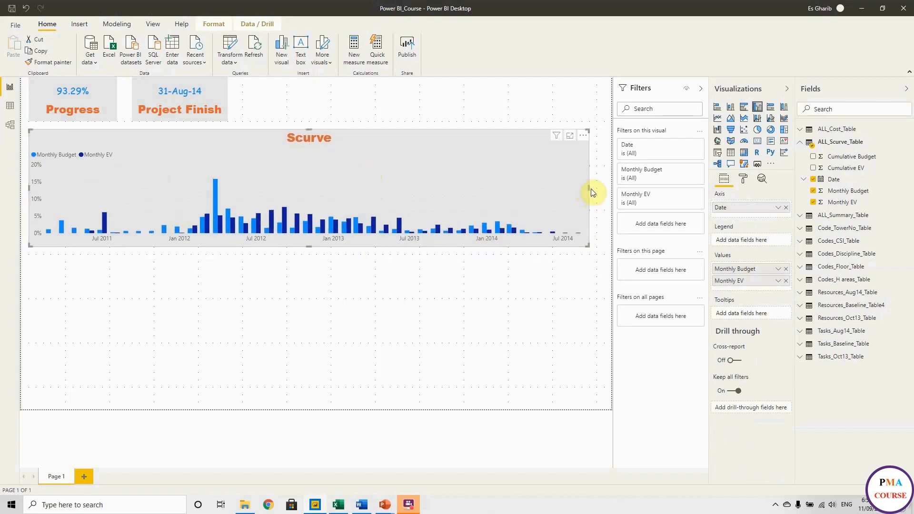
left_click_drag(589, 188, 608, 192)
left_click(481, 300)
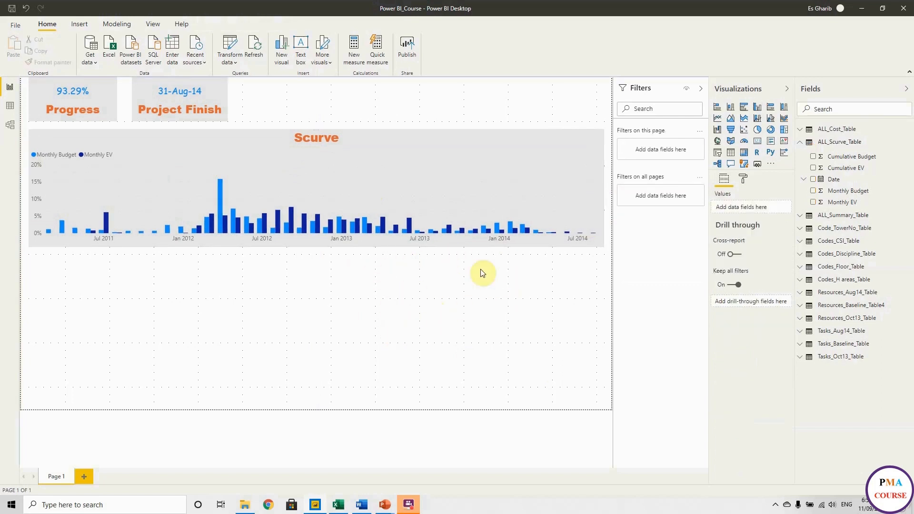
Step: Insert a line and clustered column chart below the Scurve chart with Date from ALL_Scurve_Table as its shared axis
left_click(496, 288)
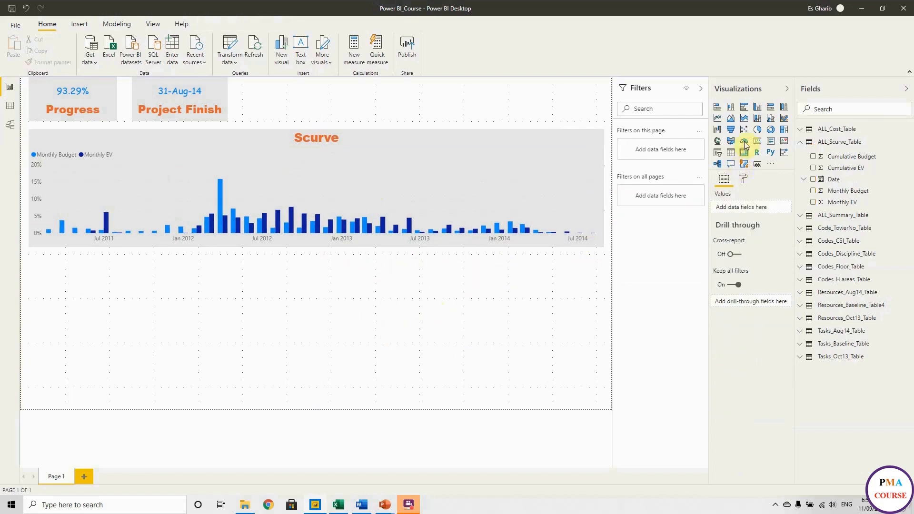
left_click(772, 119)
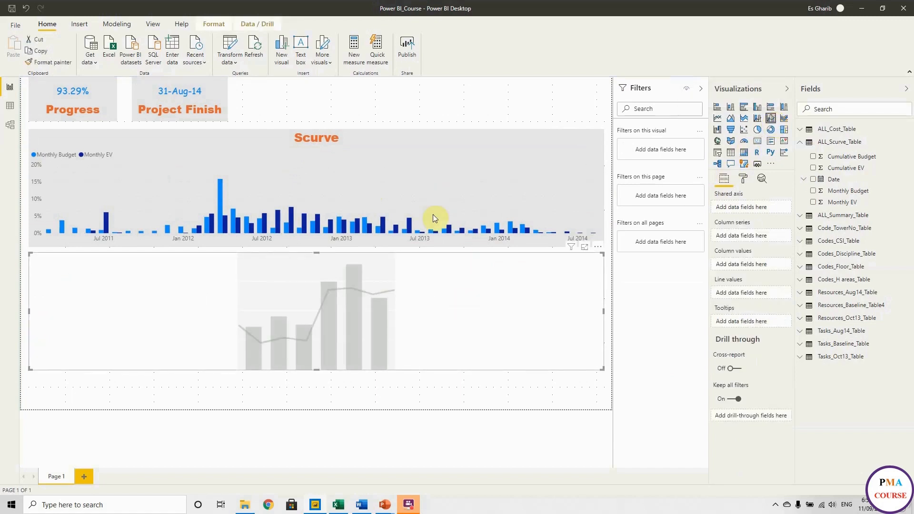
left_click(506, 324)
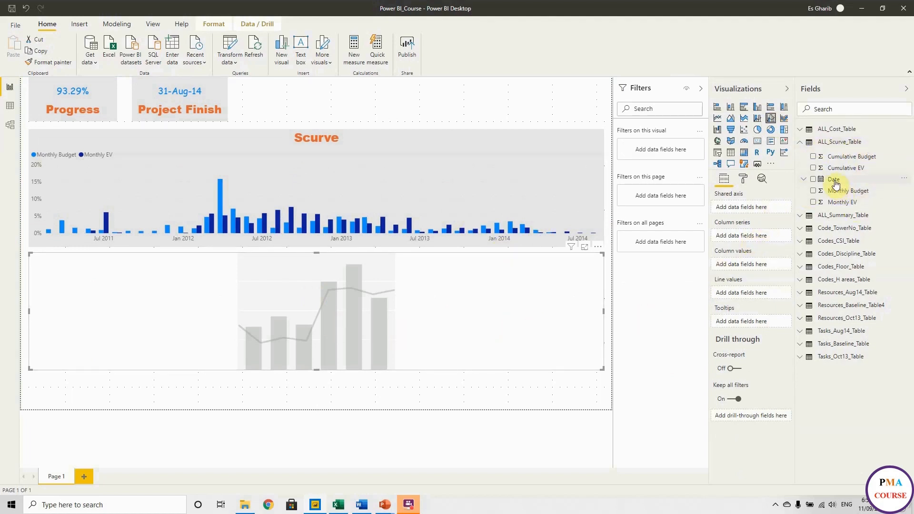
left_click_drag(833, 180, 764, 213)
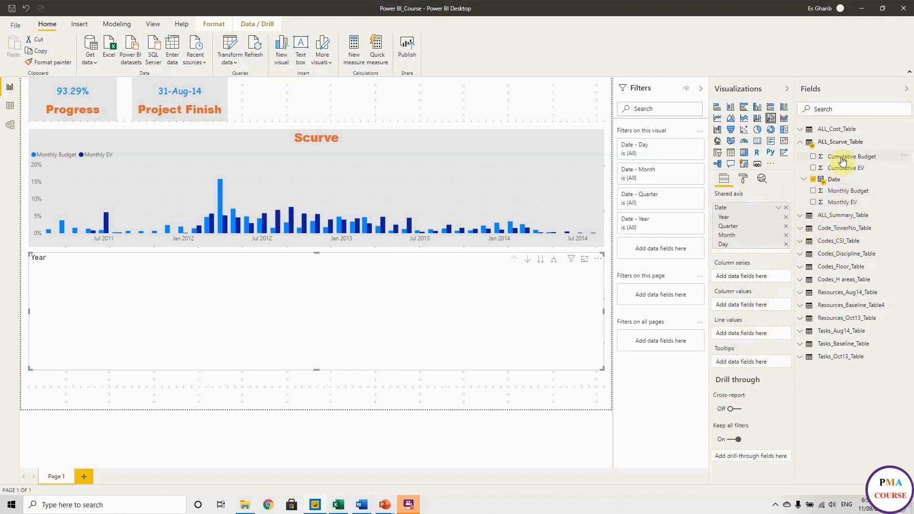
Step: Plot Cumulative Budget and Cumulative EV as lines and Monthly Budget and Monthly EV as columns, using plain Date instead of its hierarchy
left_click_drag(838, 156, 758, 337)
left_click_drag(837, 168, 770, 338)
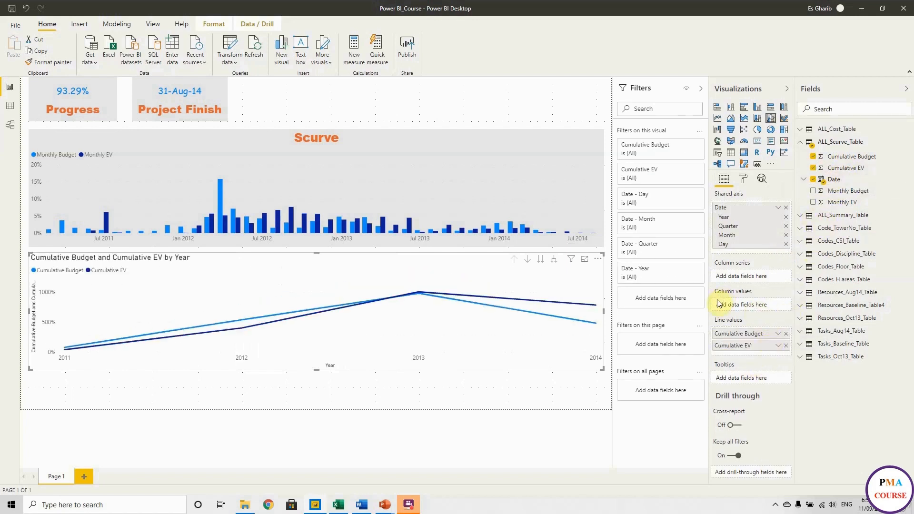
left_click_drag(835, 192, 753, 304)
left_click_drag(841, 202, 758, 316)
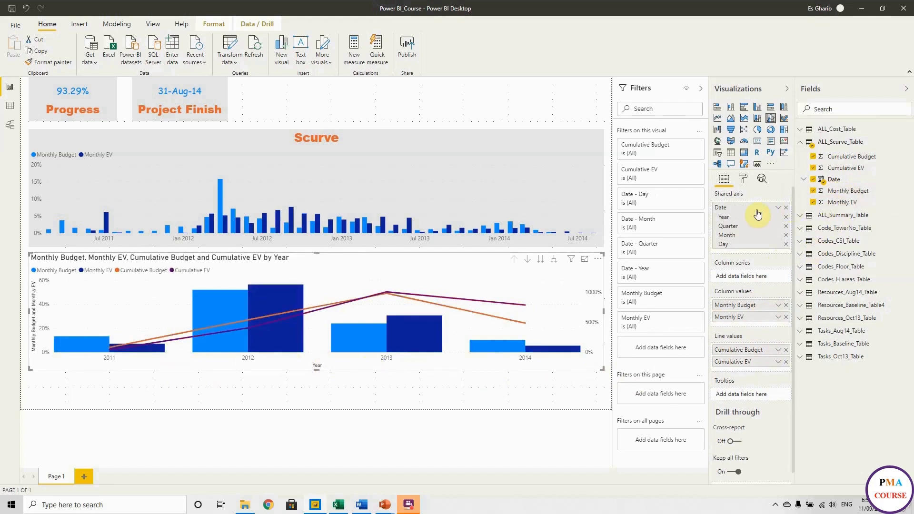
left_click(777, 209)
left_click(761, 272)
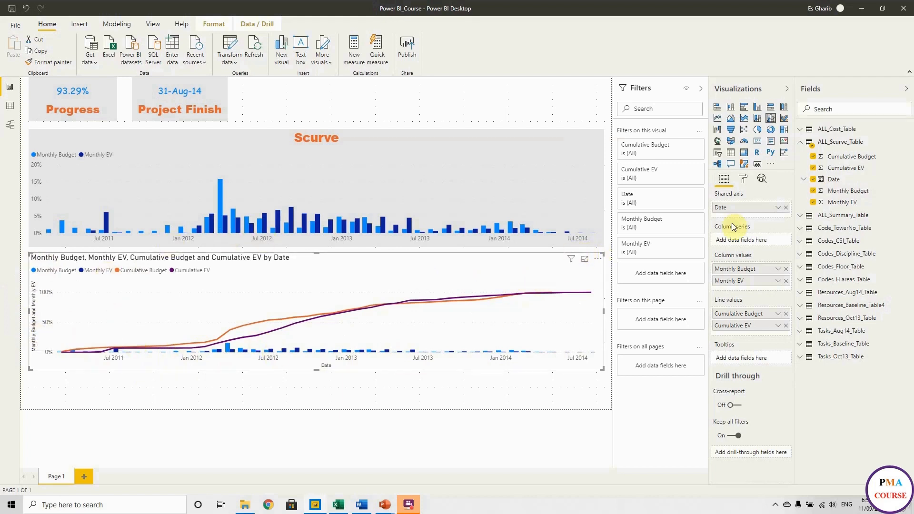
Step: Show the secondary Y axis on the line and clustered column chart
left_click(743, 179)
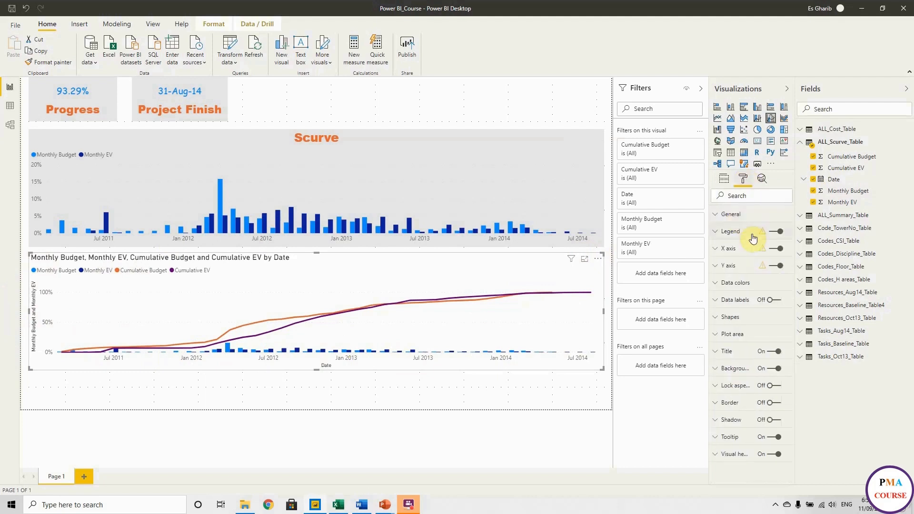
left_click(726, 270)
scroll(733, 309, "down", 5)
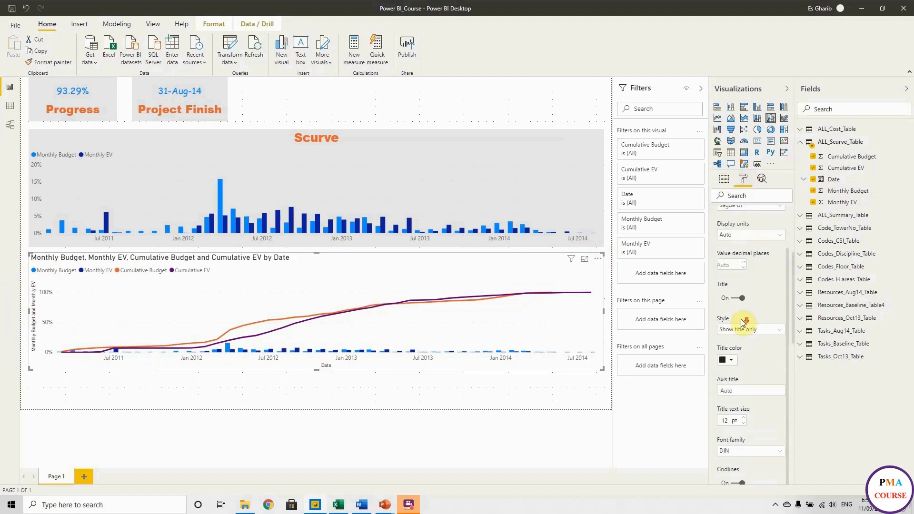
scroll(741, 319, "down", 5)
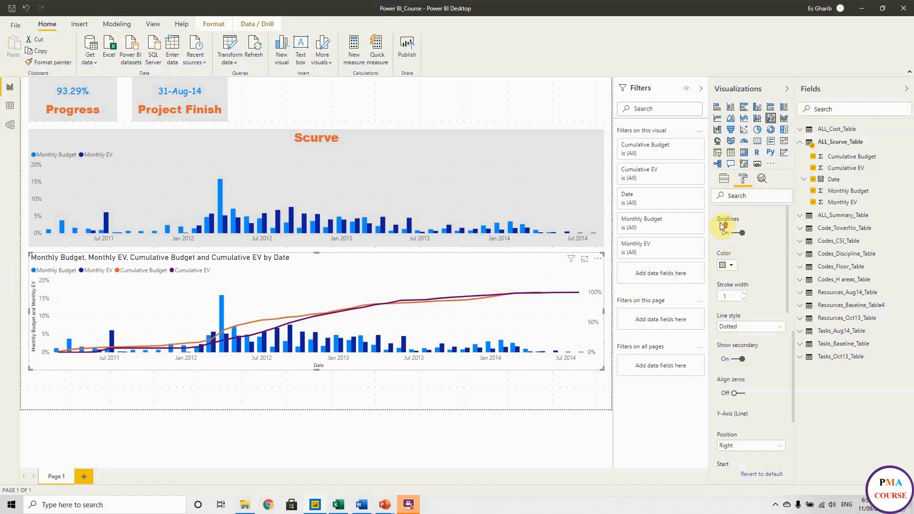
Step: Set the legend position of the line and clustered column chart to Bottom
scroll(726, 228, "up", 5)
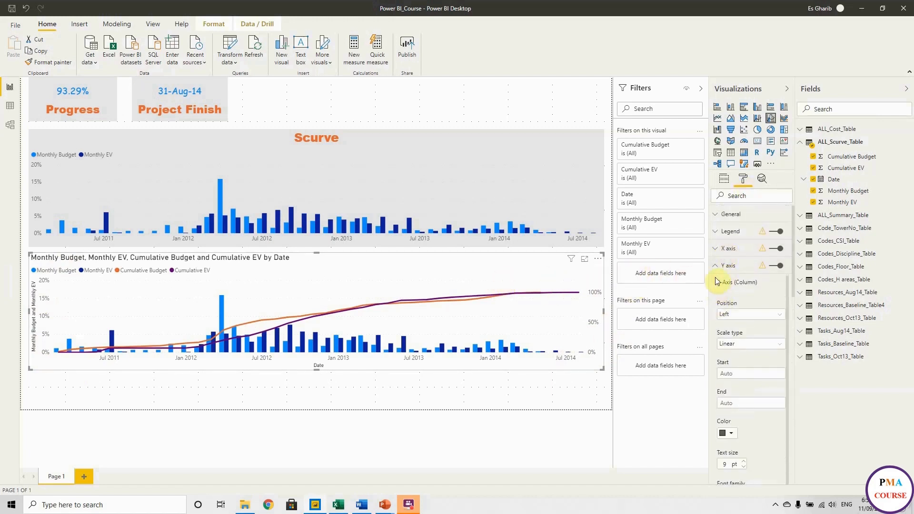
left_click(726, 272)
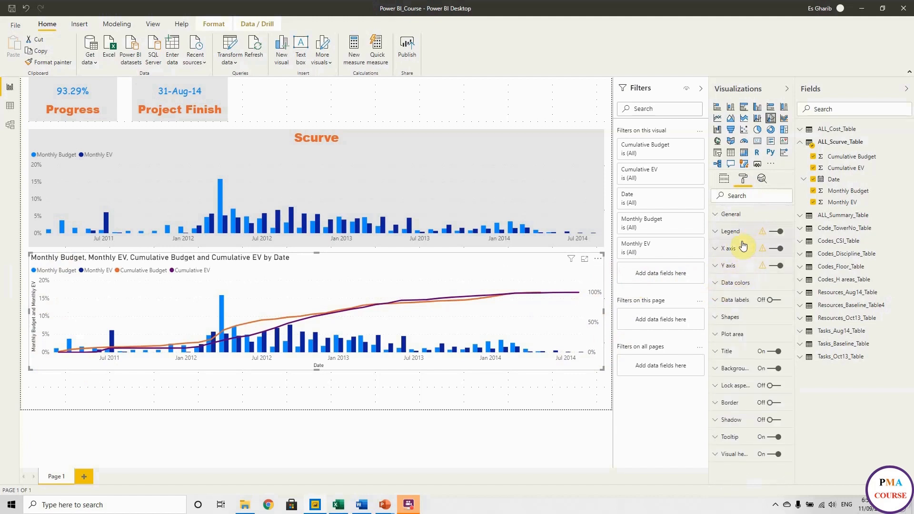
left_click(714, 232)
left_click(744, 258)
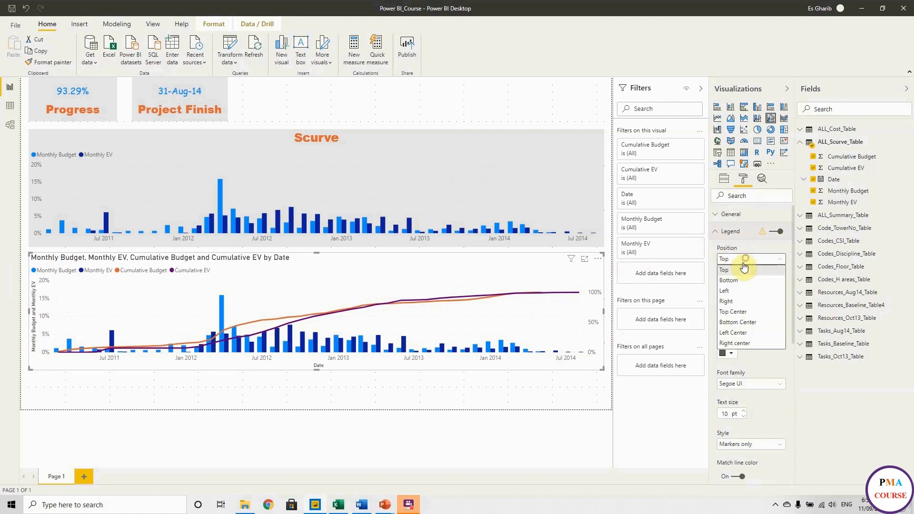
left_click(729, 280)
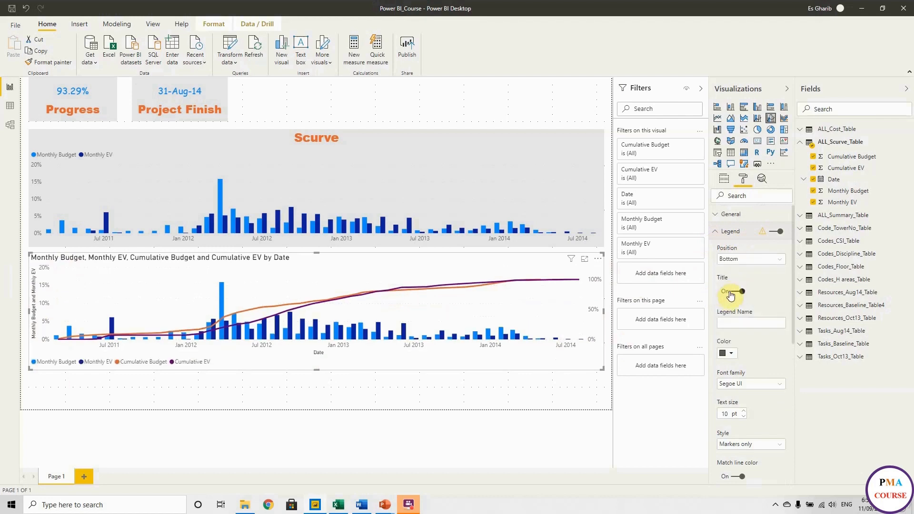
left_click(716, 233)
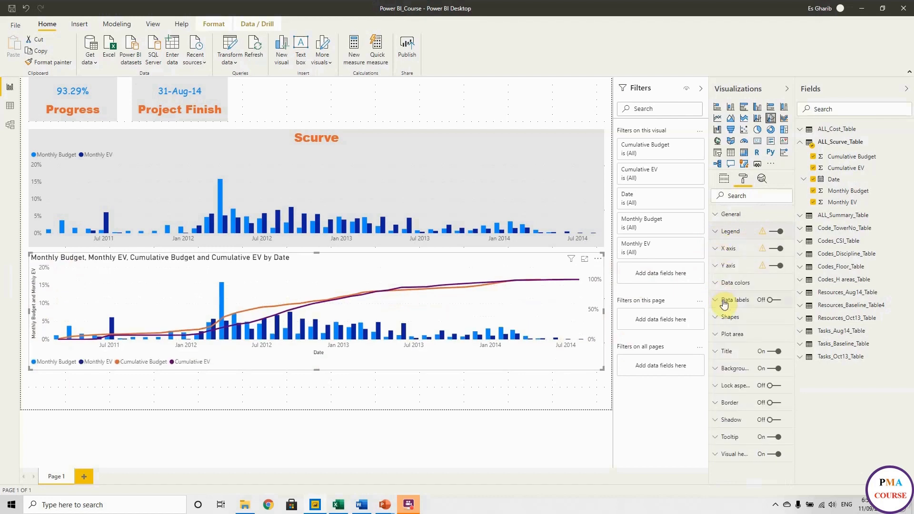
Step: Change the title of the line and clustered column chart to Scurve 2
left_click(715, 352)
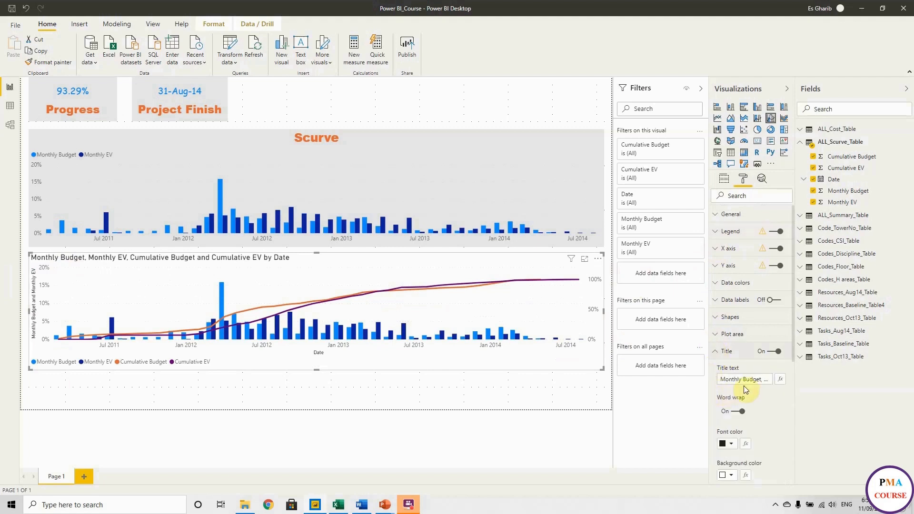
left_click(725, 380)
left_click_drag(718, 379, 867, 383)
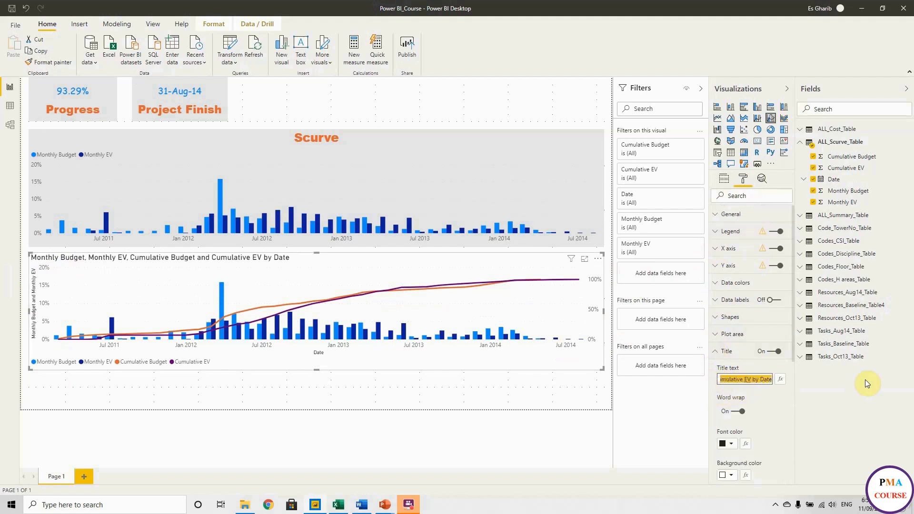
type("Scurve")
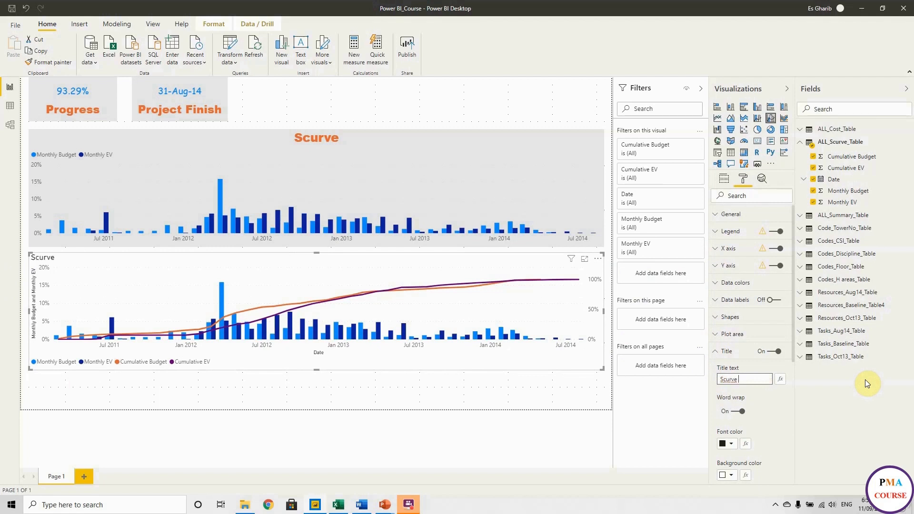
type(" 2")
Step: Center the Scurve 2 title and set it to 16 pt Arial Black
scroll(733, 409, "down", 2)
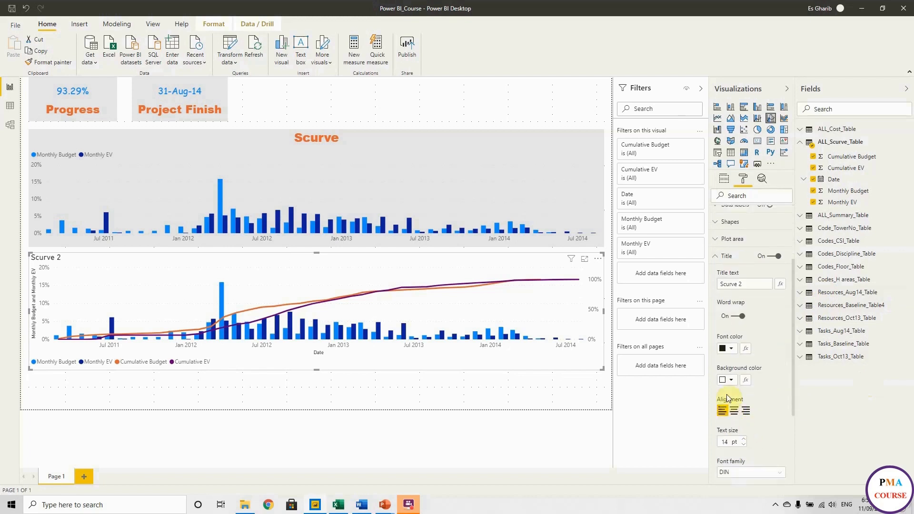
left_click(734, 412)
double_click(743, 440)
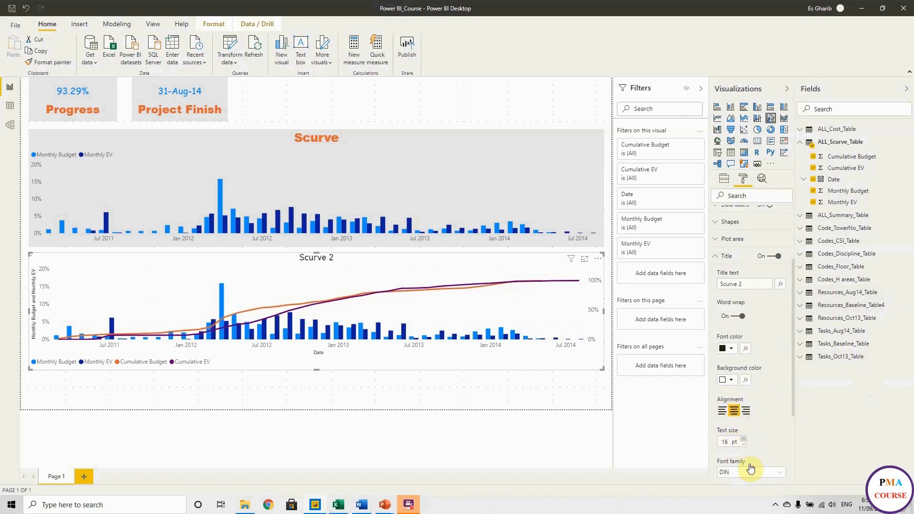
left_click(751, 473)
left_click(749, 341)
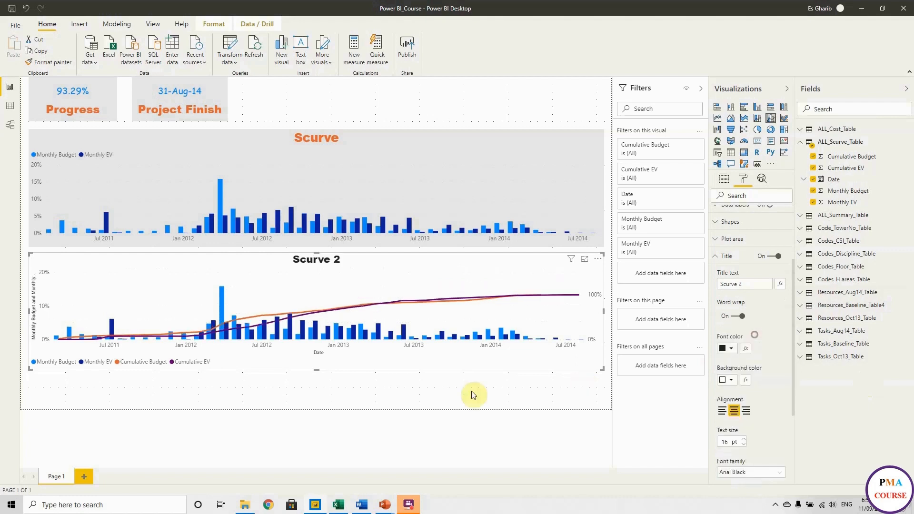
left_click(434, 390)
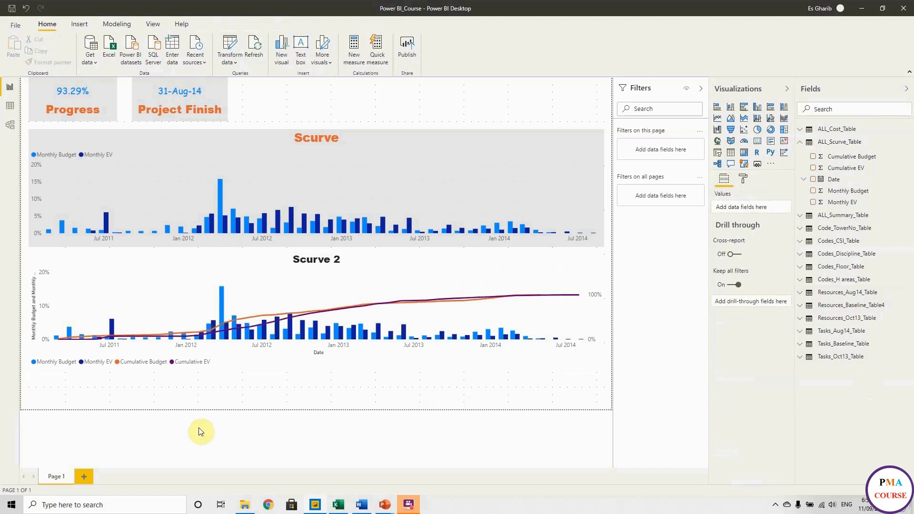
Step: Add a second report page and name the two pages Scurve and Tables
left_click(84, 475)
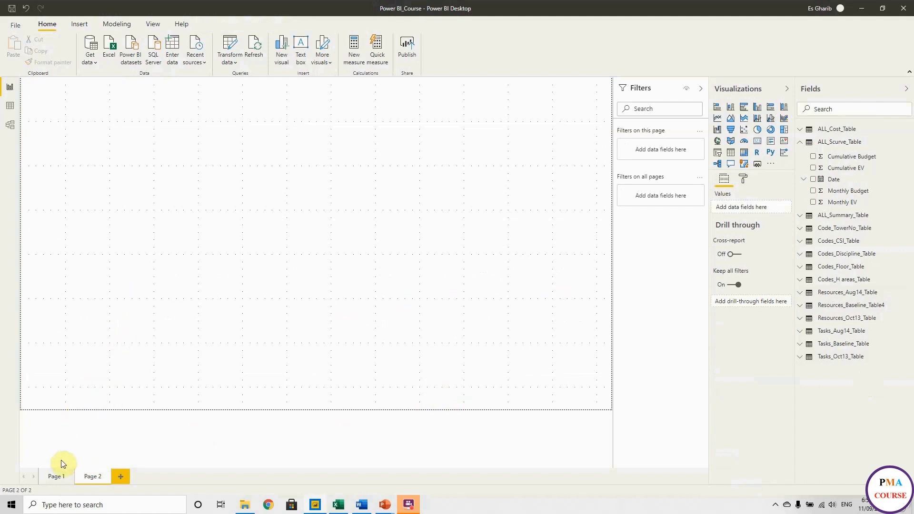
left_click(61, 477)
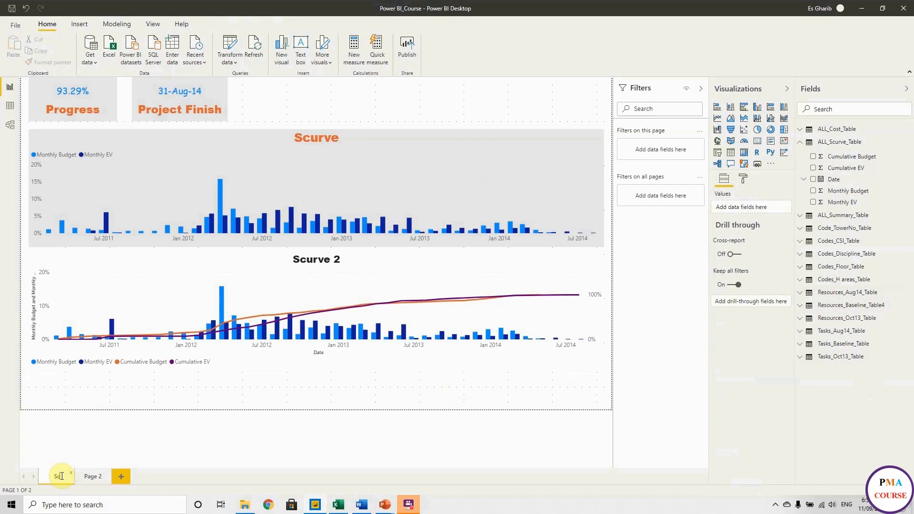
left_click(94, 477)
double_click(92, 477)
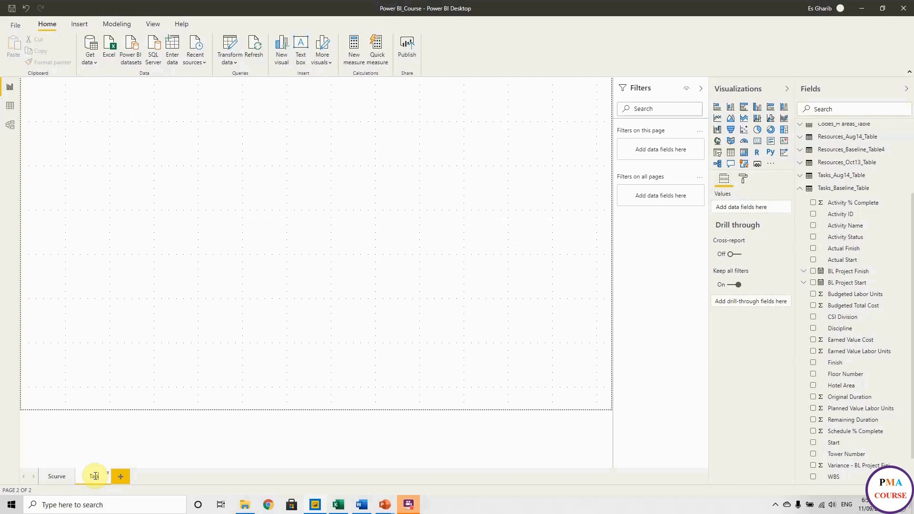
left_click(75, 371)
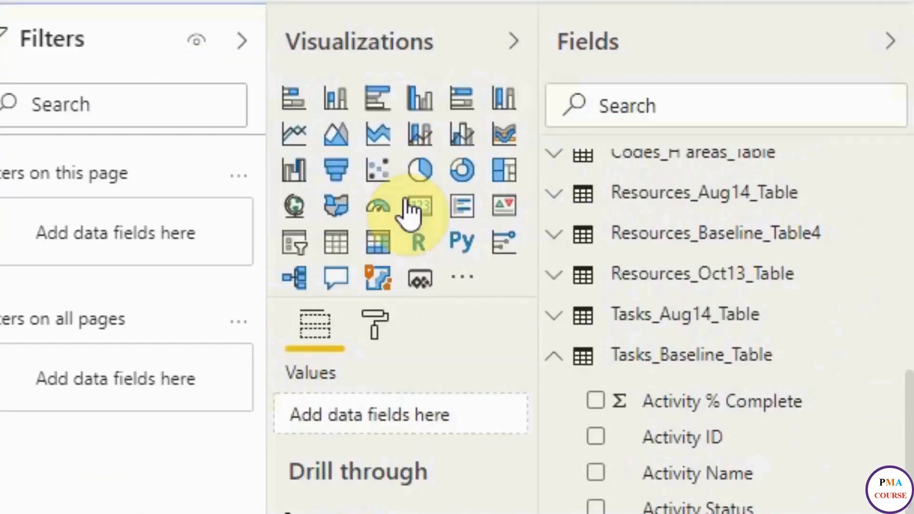
Step: Insert a table visual on the Tables page with Discipline Description from Codes_Discipline_Table as its first column
left_click(336, 242)
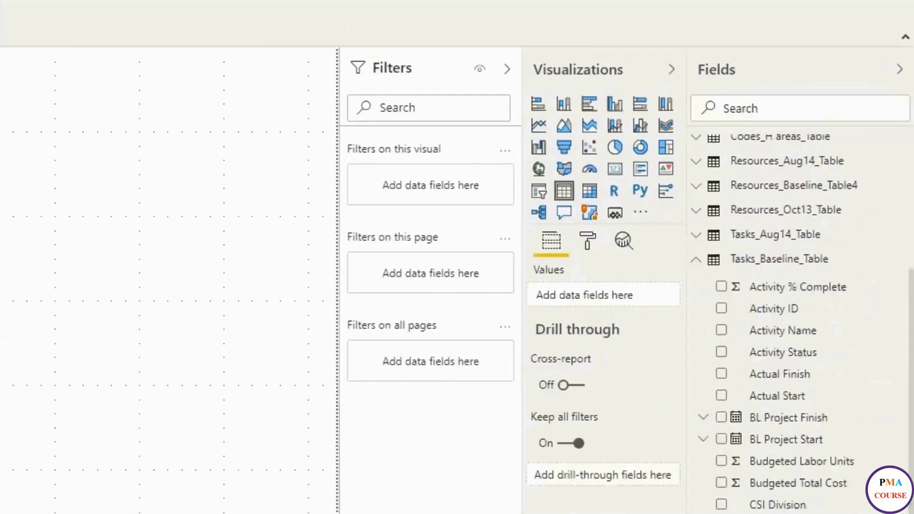
left_click(802, 193)
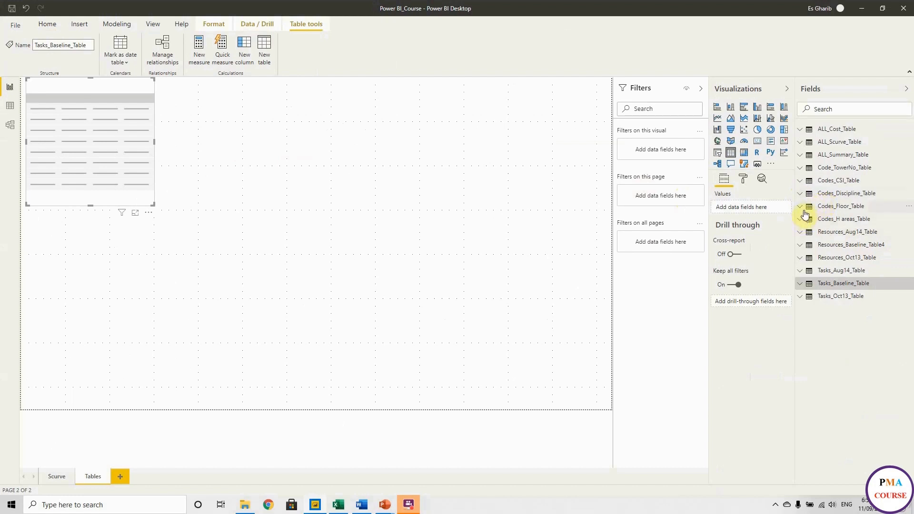
left_click(805, 193)
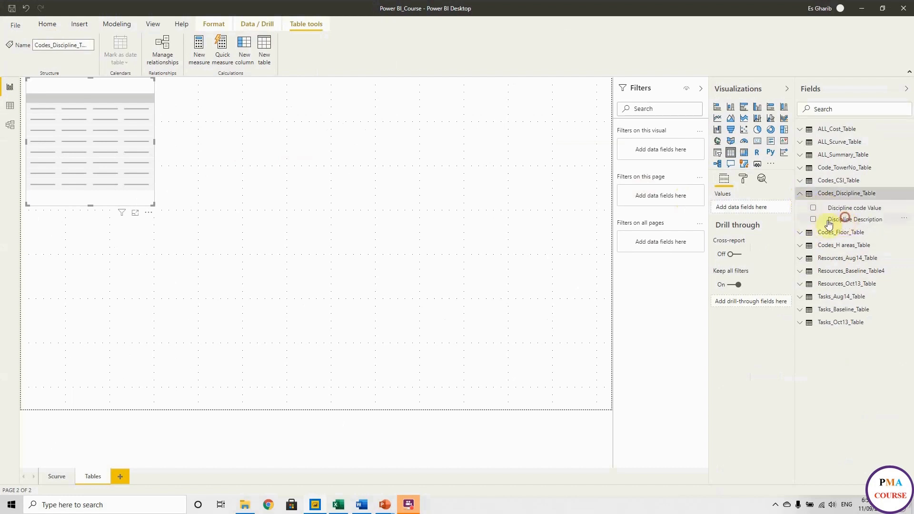
left_click_drag(828, 222, 73, 124)
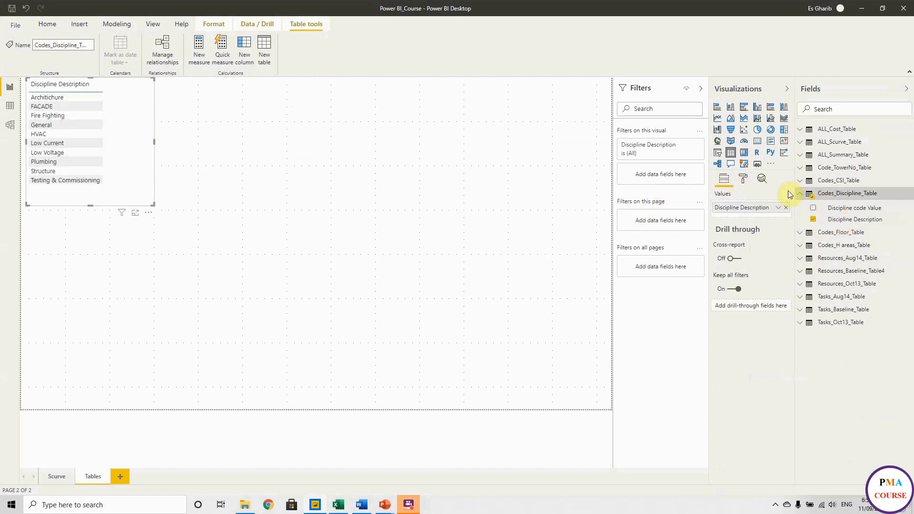
left_click(800, 193)
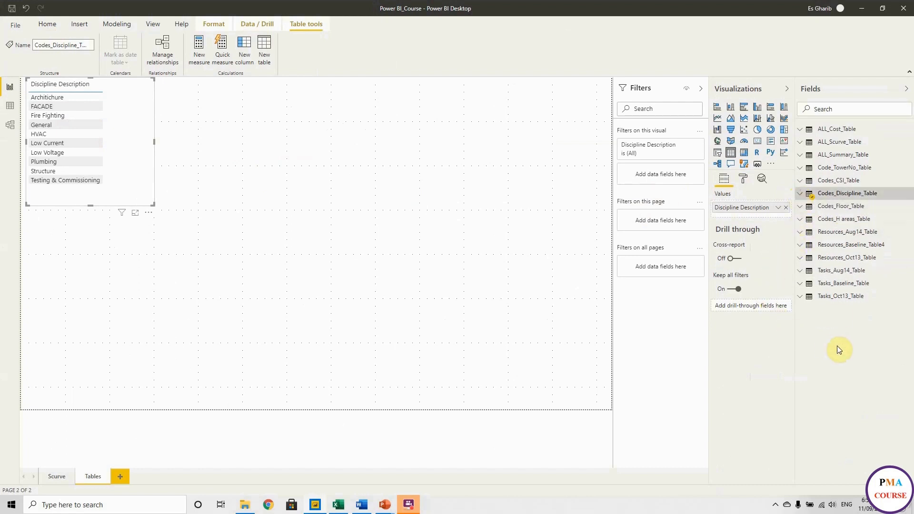
Step: Add Budgeted Labor Units from Tasks_Baseline_Table to the table and widen the visual to about half the page
left_click(800, 284)
scroll(813, 351, "down", 4)
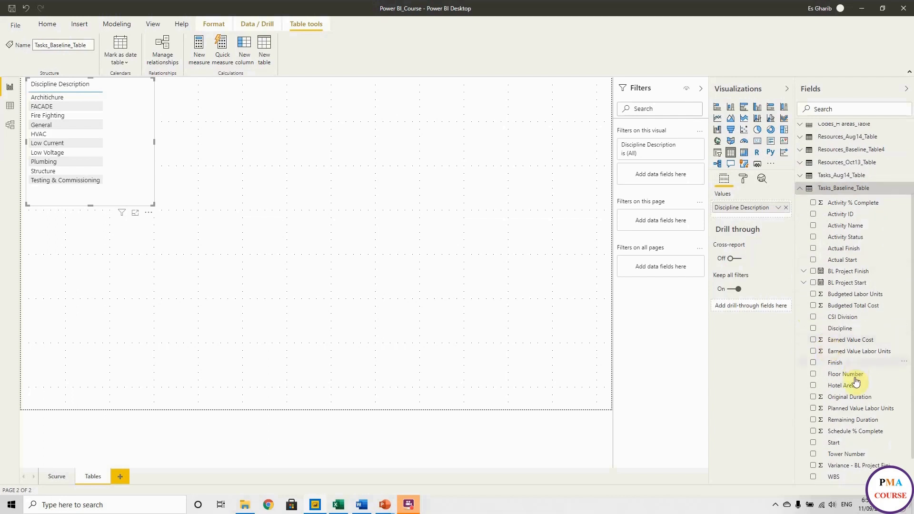
left_click_drag(850, 298, 340, 174)
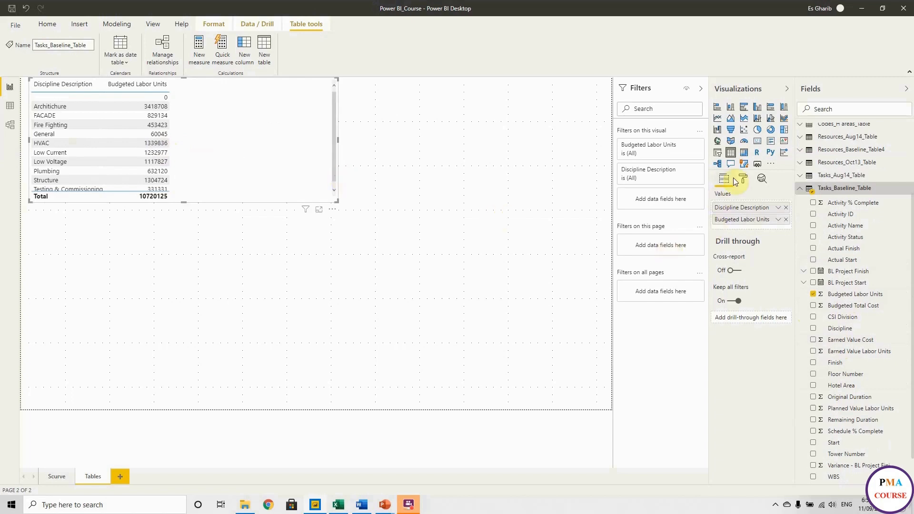
left_click(800, 188)
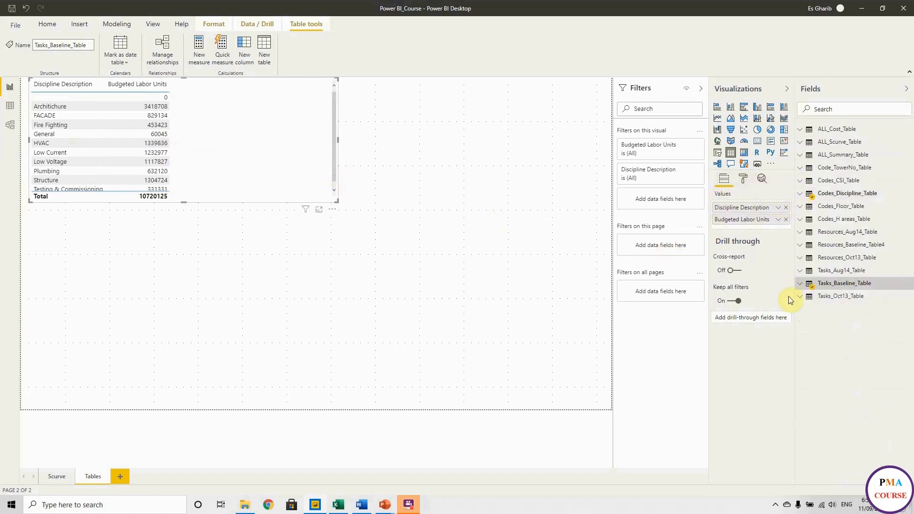
Step: Add Earned Value Labor Units from Tasks_Aug14_Table as the table's third column
left_click(801, 271)
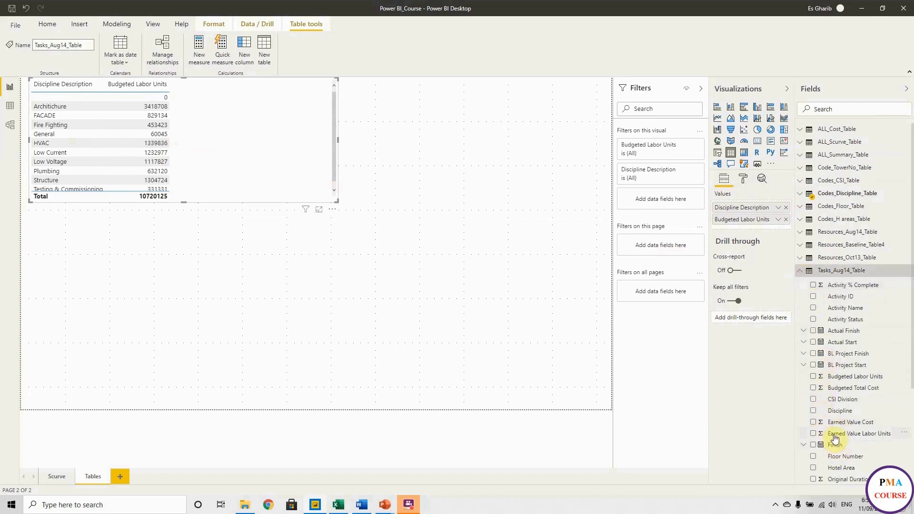
left_click_drag(854, 437, 269, 117)
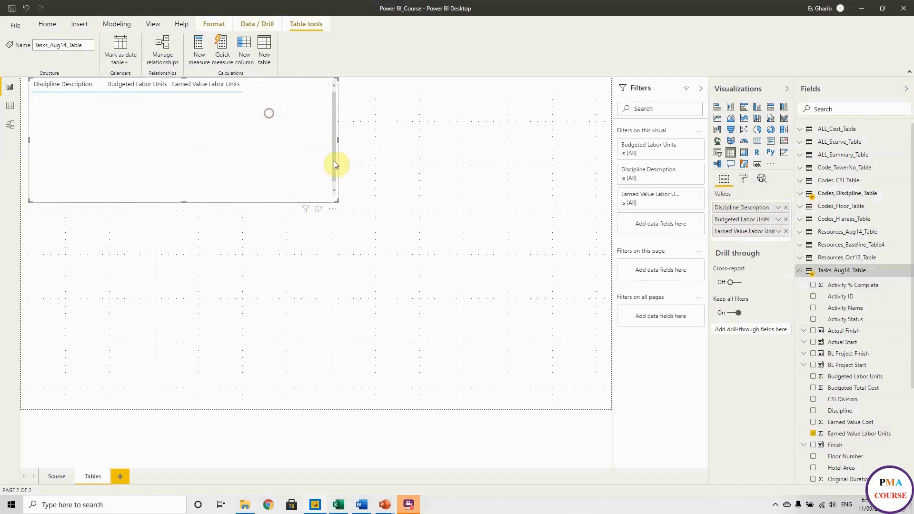
left_click(799, 271)
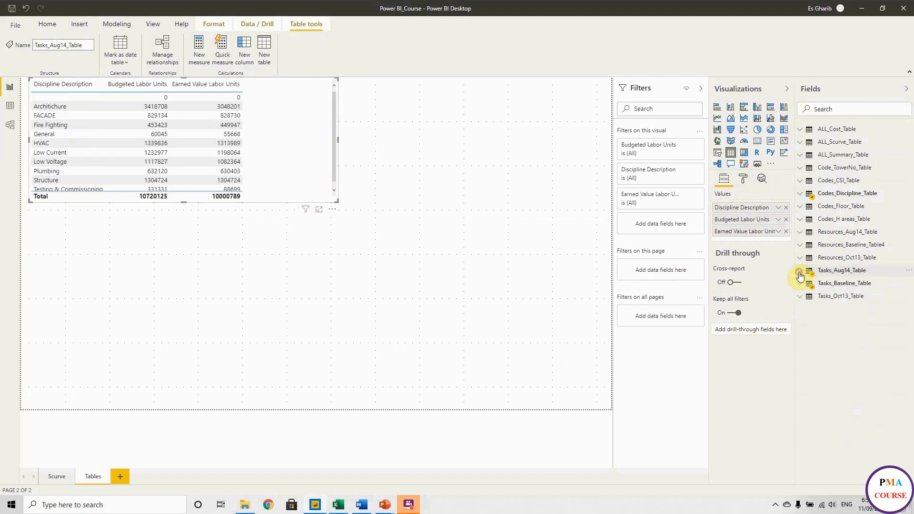
Step: Add Earned Value Labor Units from Tasks_Oct13_Table to the table and widen the visual and its two middle numeric columns
left_click(800, 297)
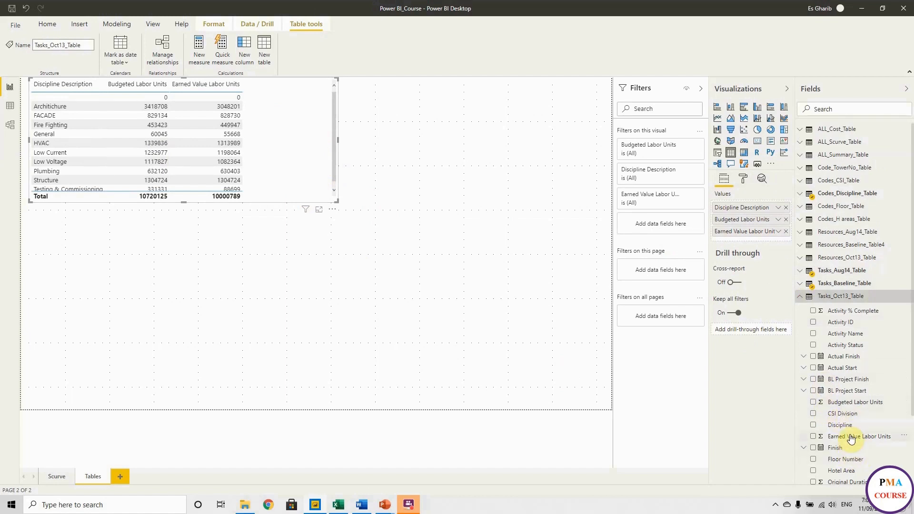
left_click_drag(849, 439, 456, 152)
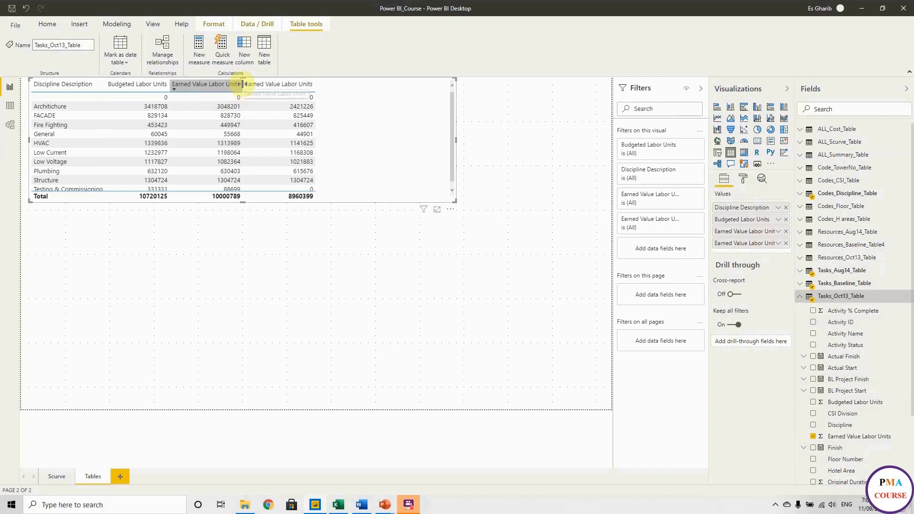
left_click_drag(241, 84, 269, 85)
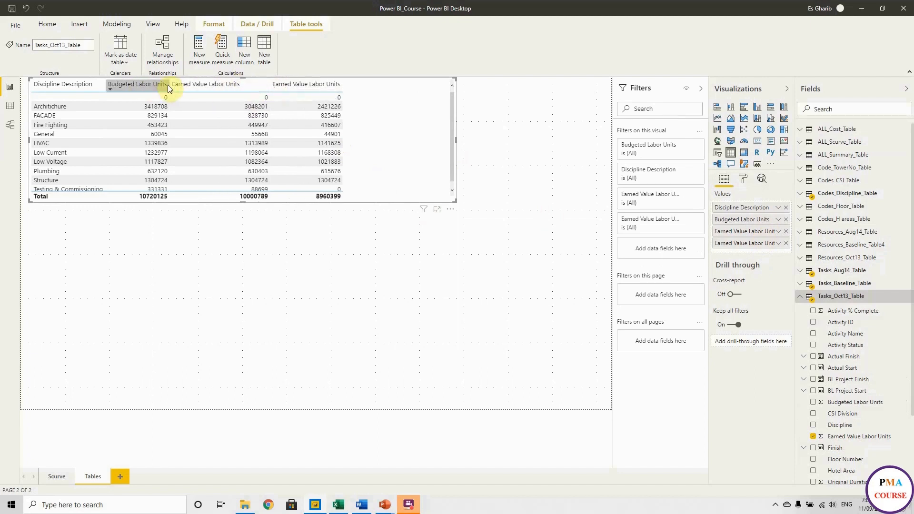
left_click_drag(168, 85, 182, 86)
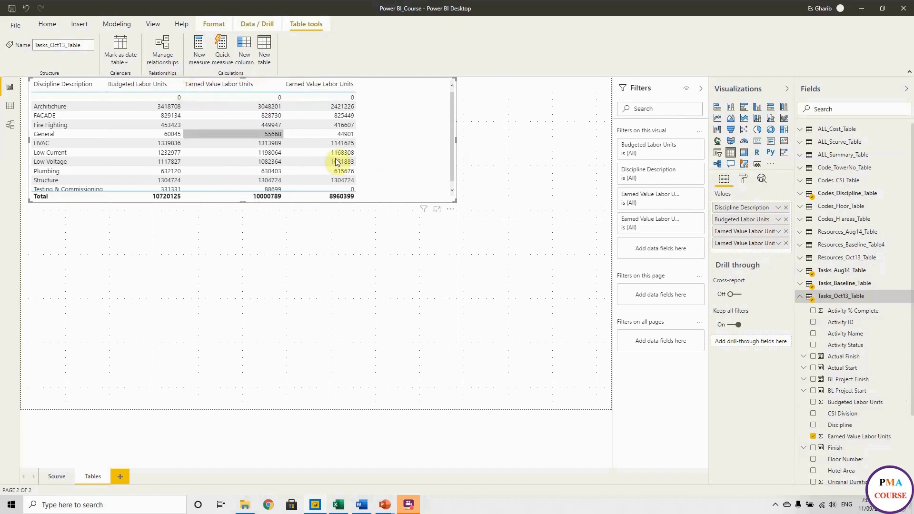
Step: Widen the Visualizations pane and rename the table's Tasks_Aug14_Table earned value column to EV Aug14
left_click_drag(710, 254, 685, 254)
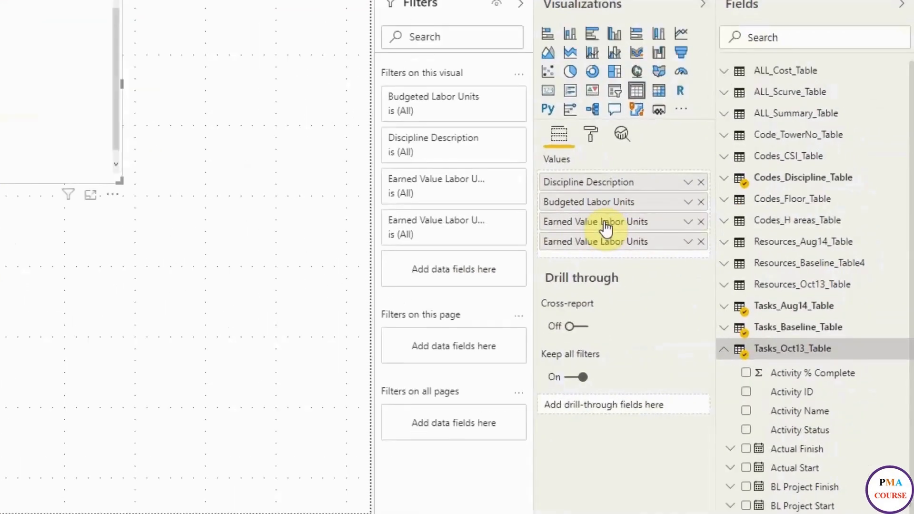
left_click(688, 378)
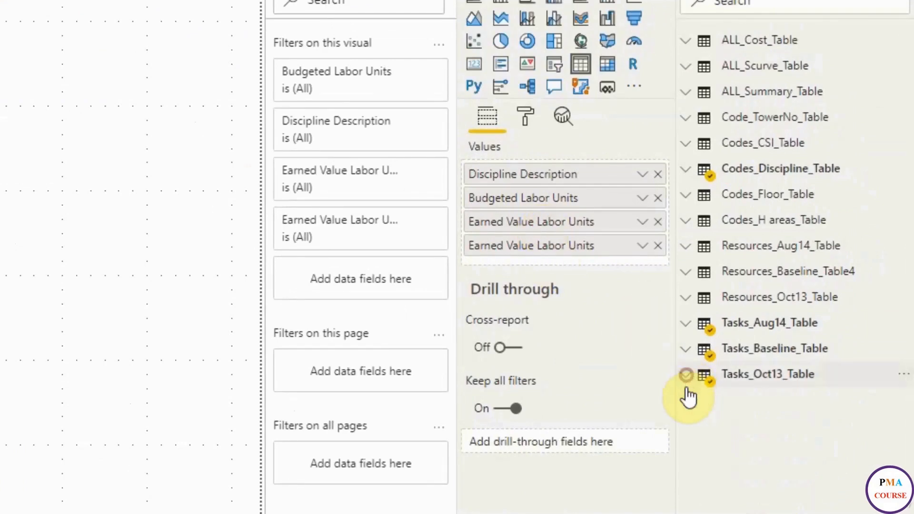
double_click(599, 224)
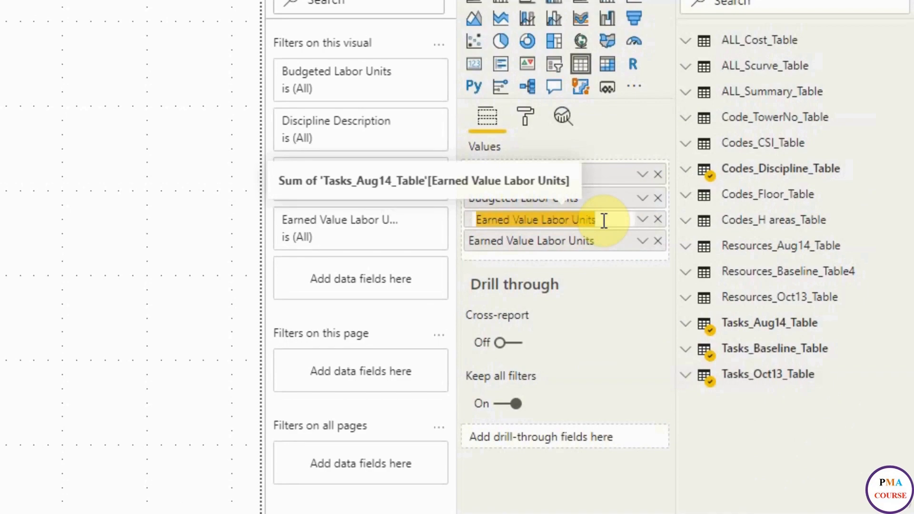
type("EV")
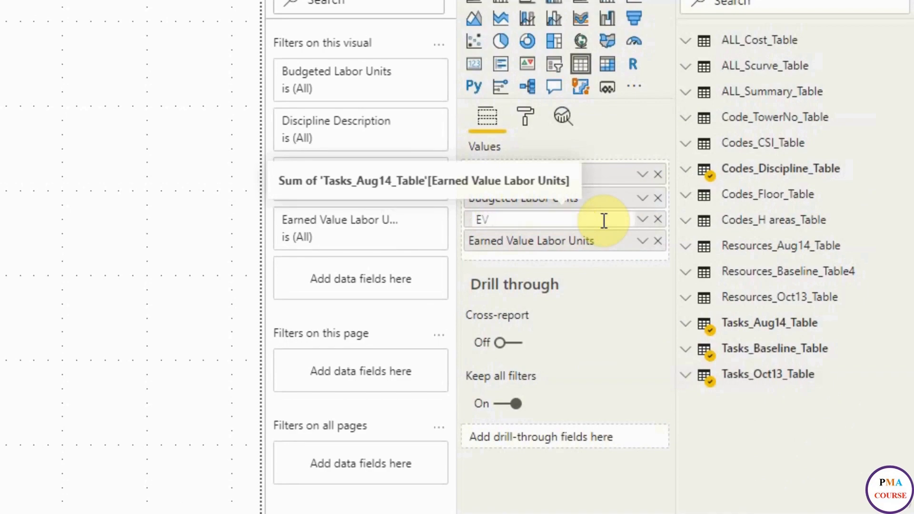
type(" Aug14")
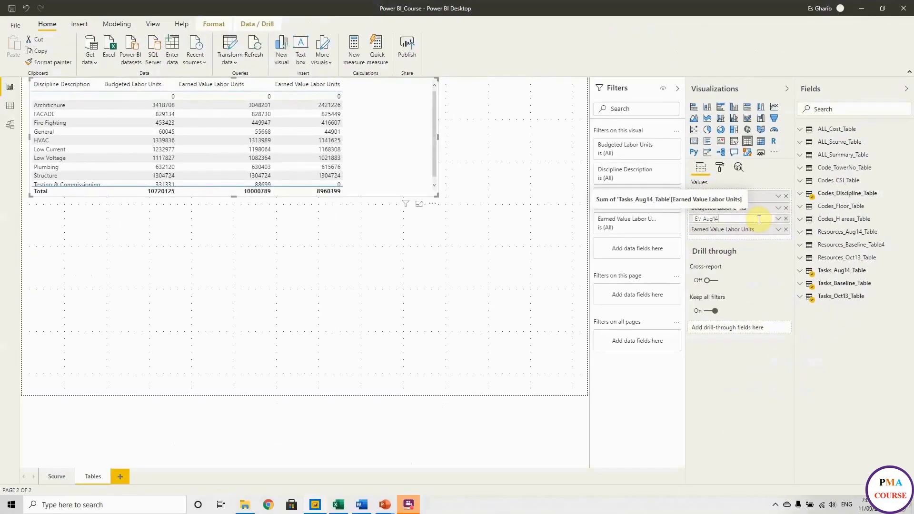
key("Return")
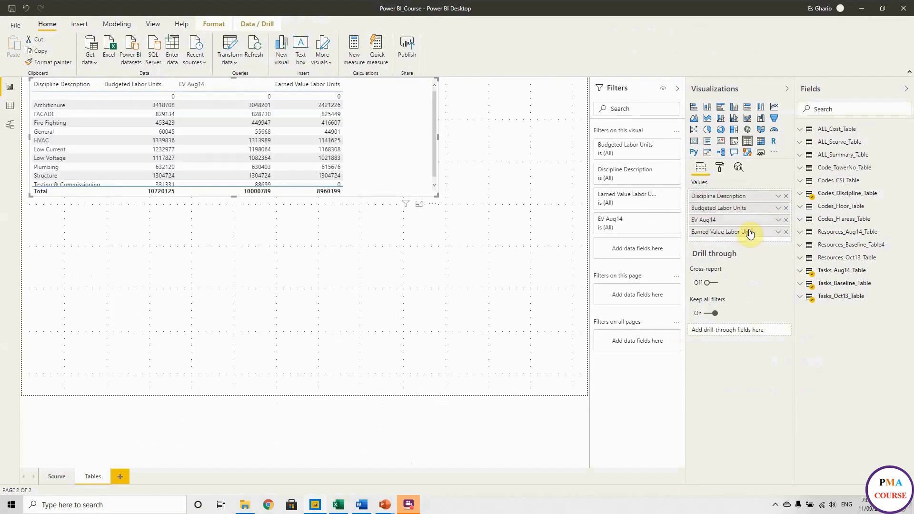
Step: Rename the table's Earned Value Labor Units column from Tasks_Oct13_Table to EV Oct13
double_click(750, 233)
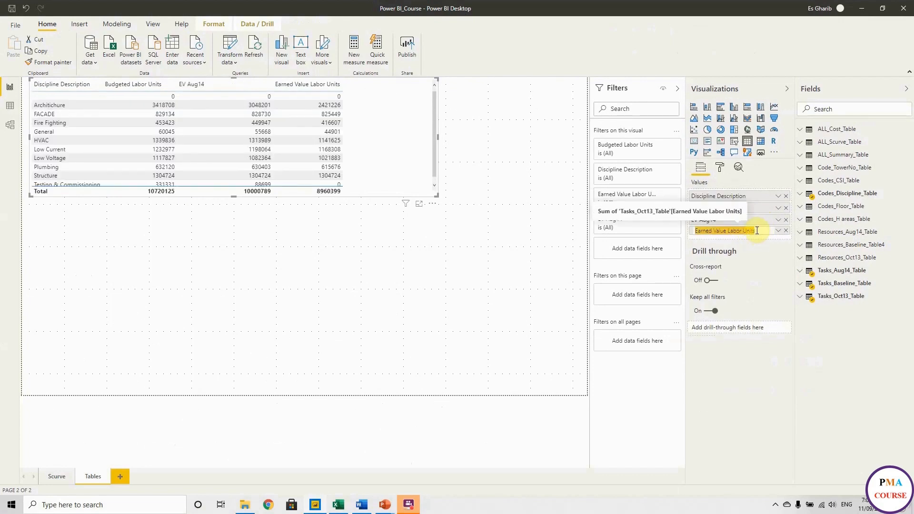
type("EV Oc")
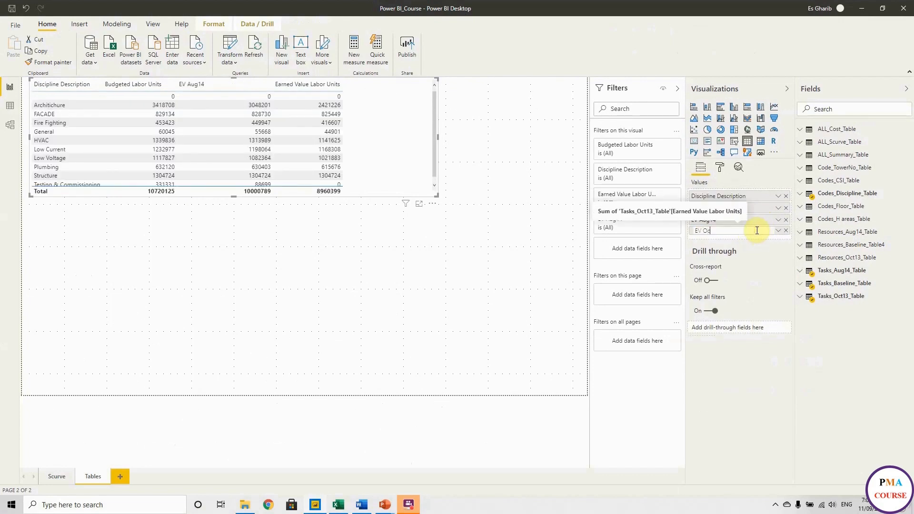
type("t13")
key("Return")
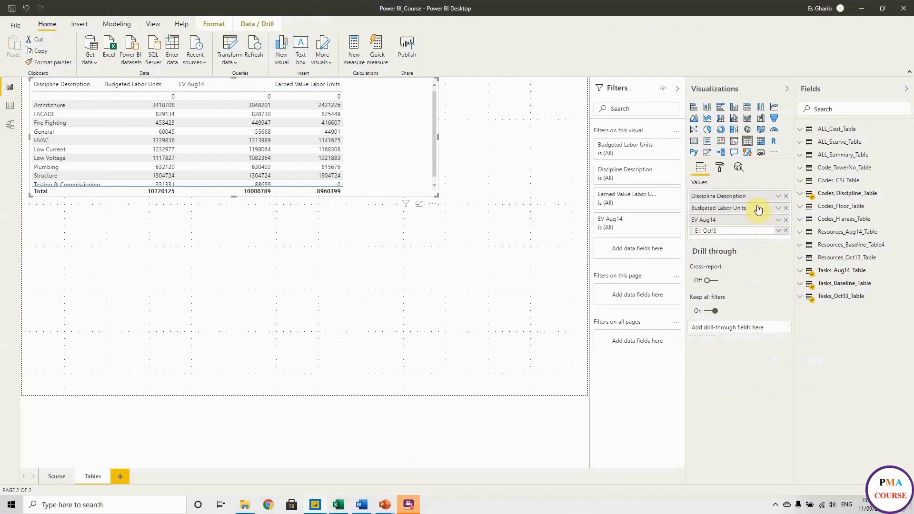
Step: Rename the table's Budgeted Labor Units column to BL Budget
double_click(757, 207)
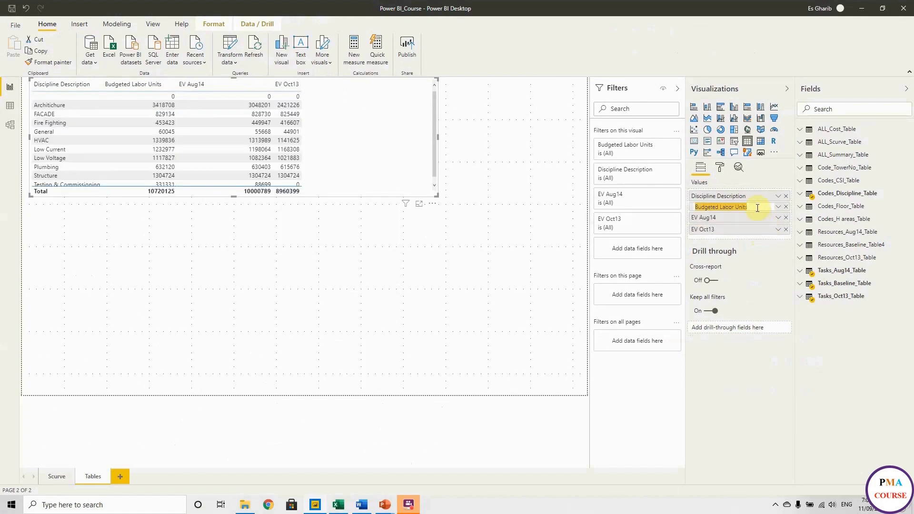
type("BL Bu")
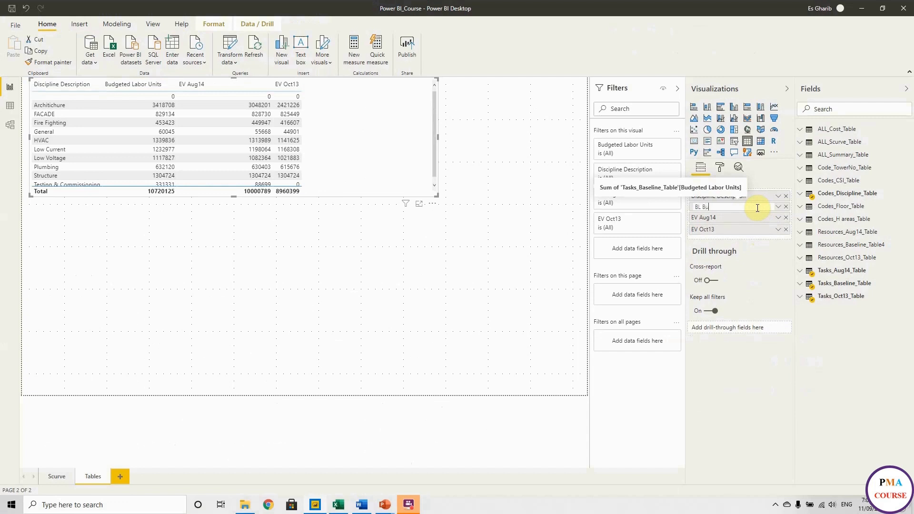
type("dget")
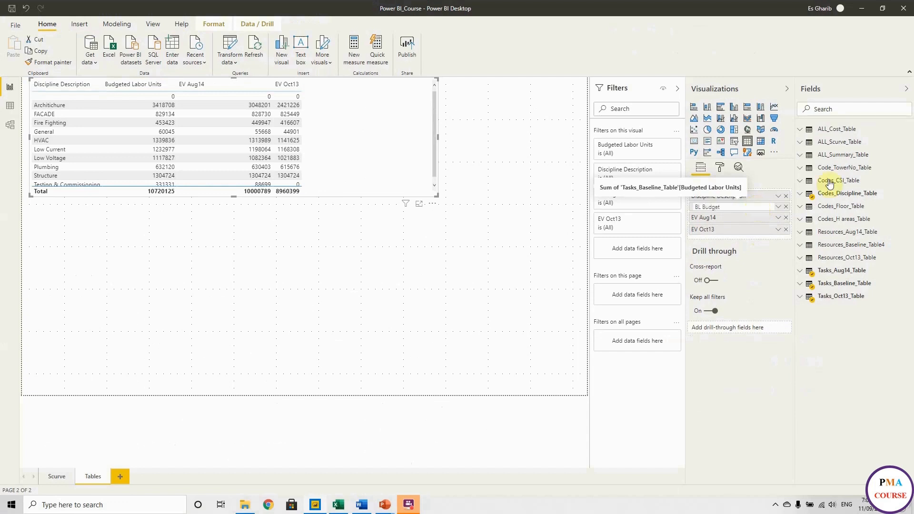
key("Return")
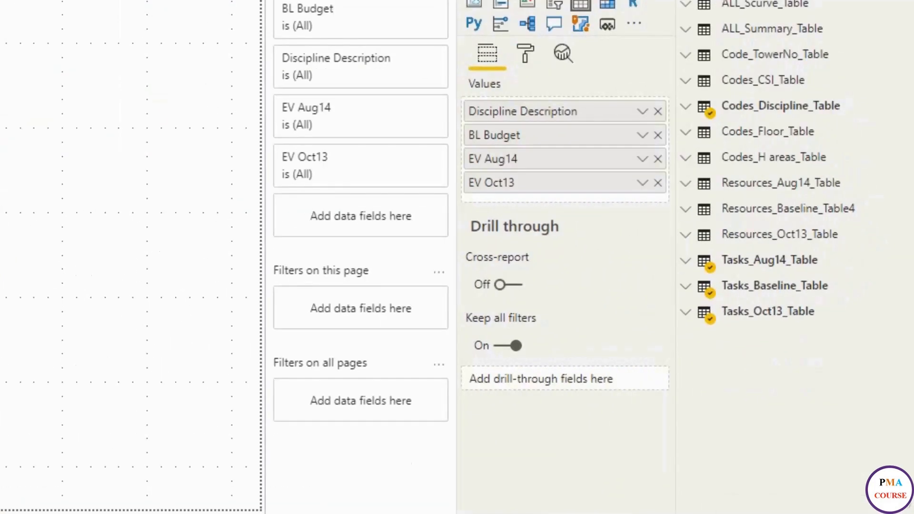
Step: Turn off the table's totals row and set the visual's height so it ends just below the Testing & Commissioning row
left_click(527, 54)
left_click(482, 297)
left_click(516, 419)
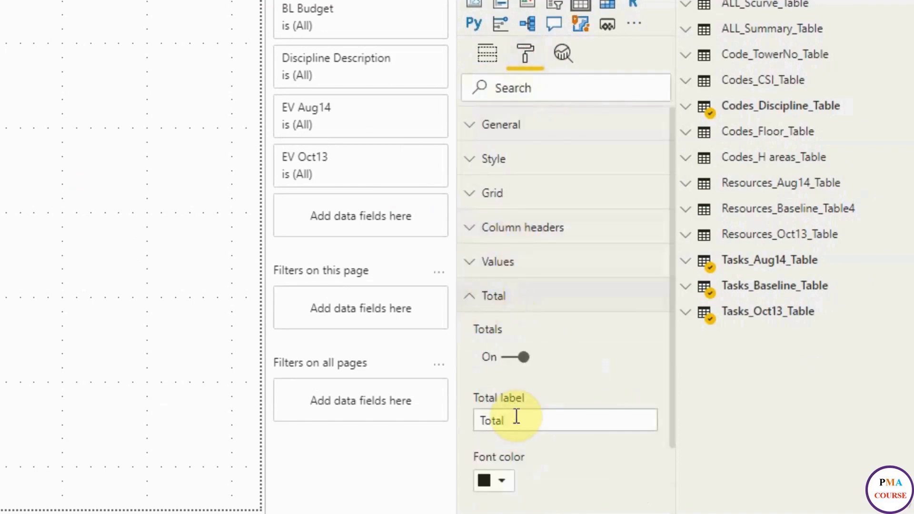
left_click(511, 357)
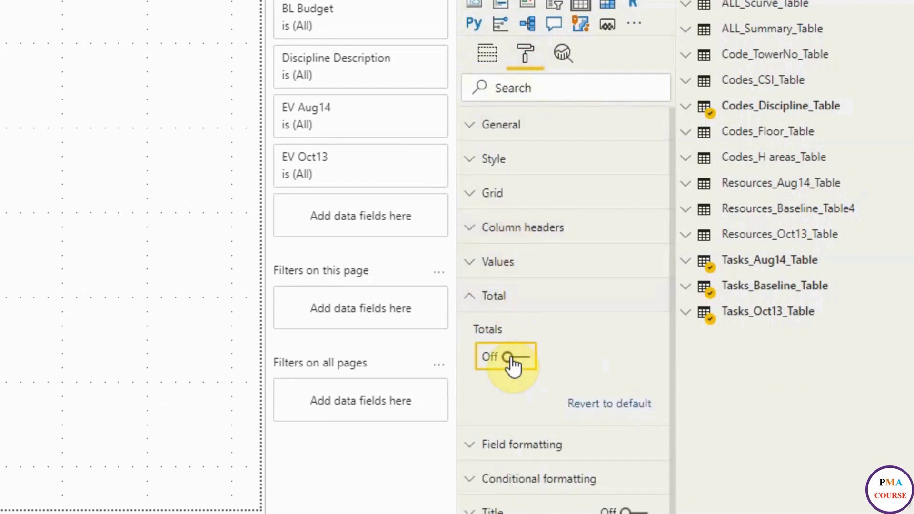
left_click(174, 234)
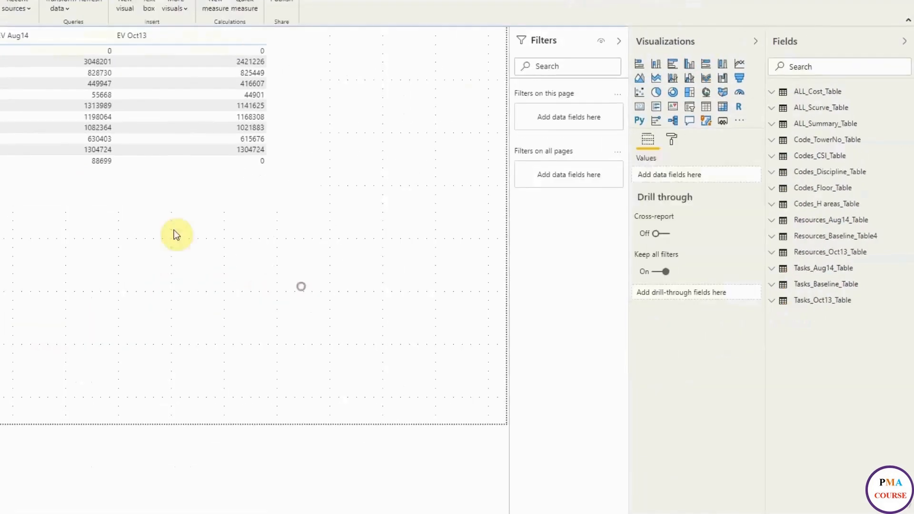
left_click(60, 208)
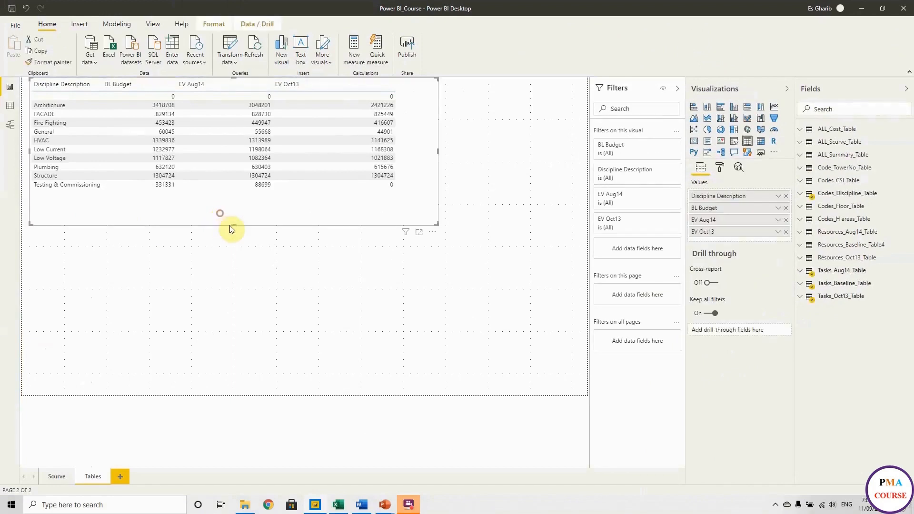
left_click_drag(231, 223, 233, 196)
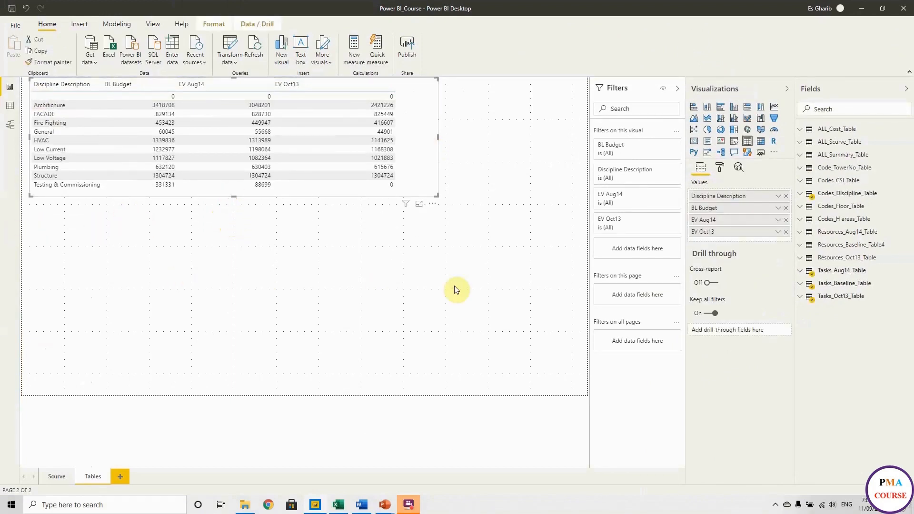
Step: Insert an empty matrix visual on the Tables page and place it below the discipline table with a small gap
left_click(284, 282)
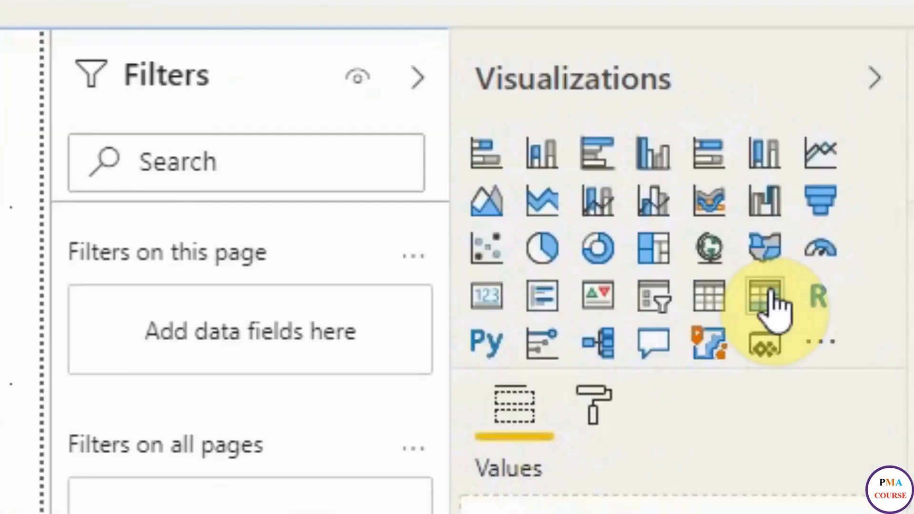
left_click(771, 305)
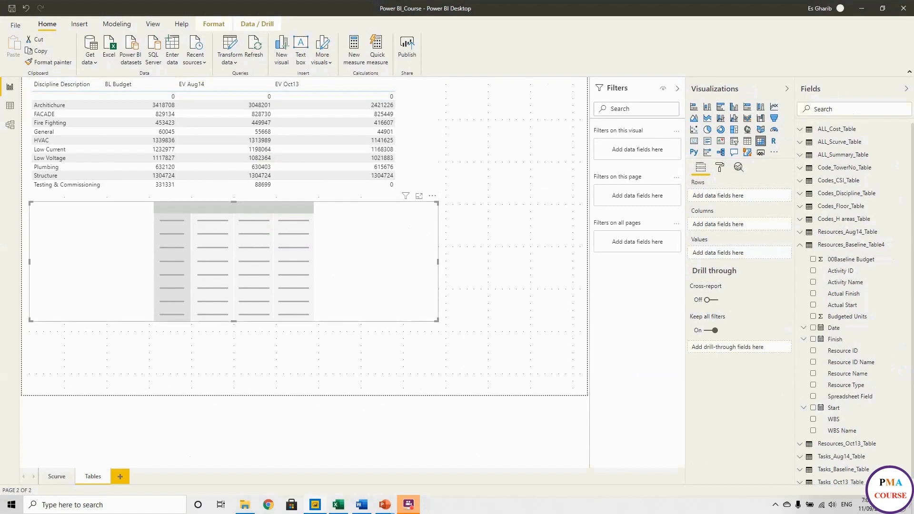
left_click_drag(231, 229, 231, 253)
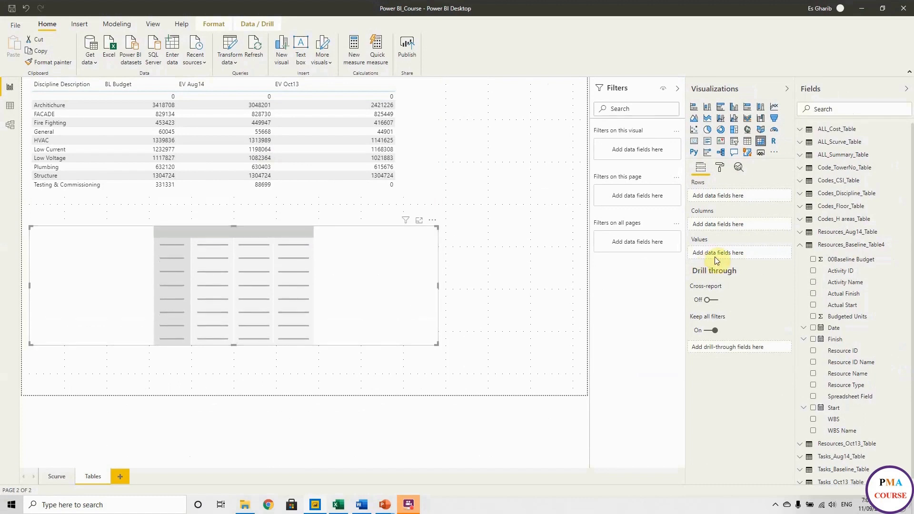
Step: Fill the matrix from Resources_Baseline_Table4 with Date as columns and Resource Name as rows
left_click(798, 245)
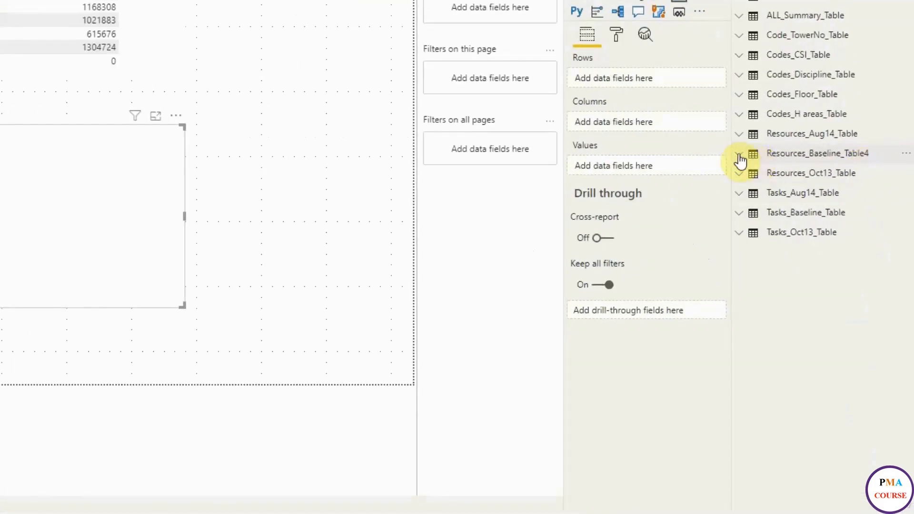
left_click(738, 154)
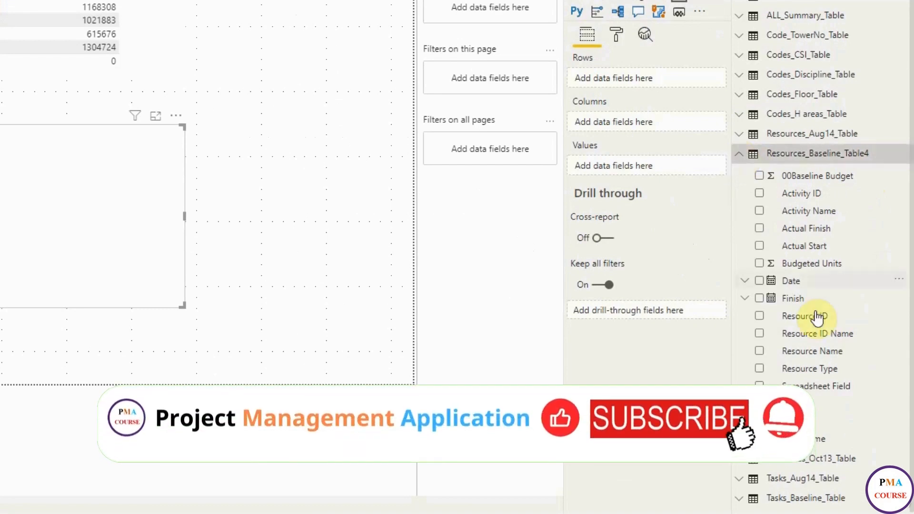
left_click_drag(791, 285, 672, 122)
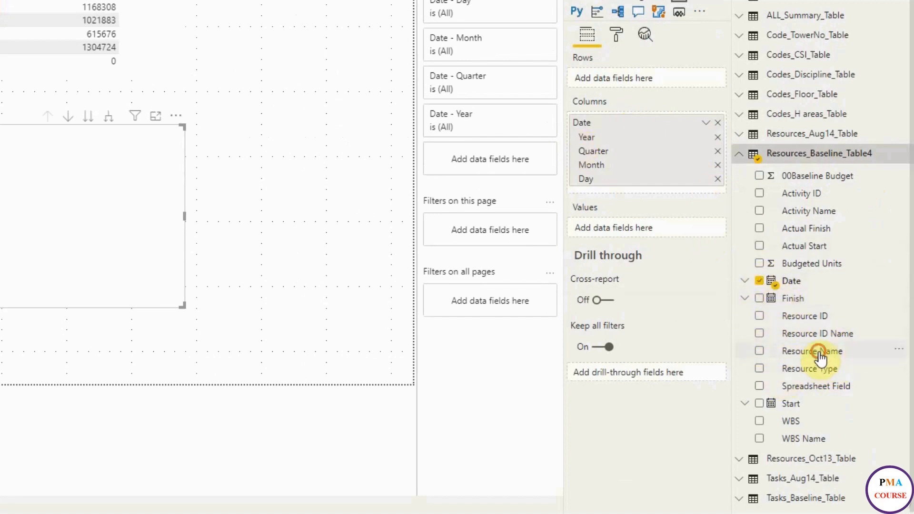
left_click_drag(818, 357, 645, 95)
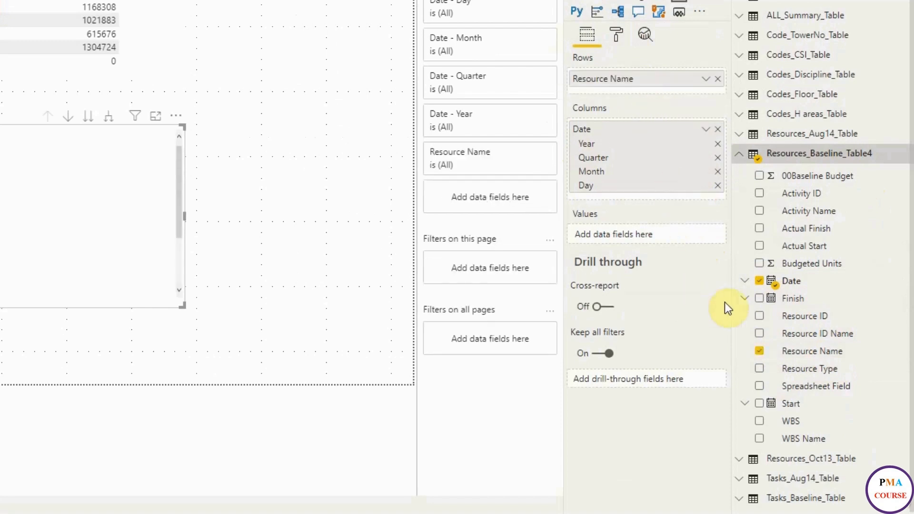
scroll(762, 304, "down", 1)
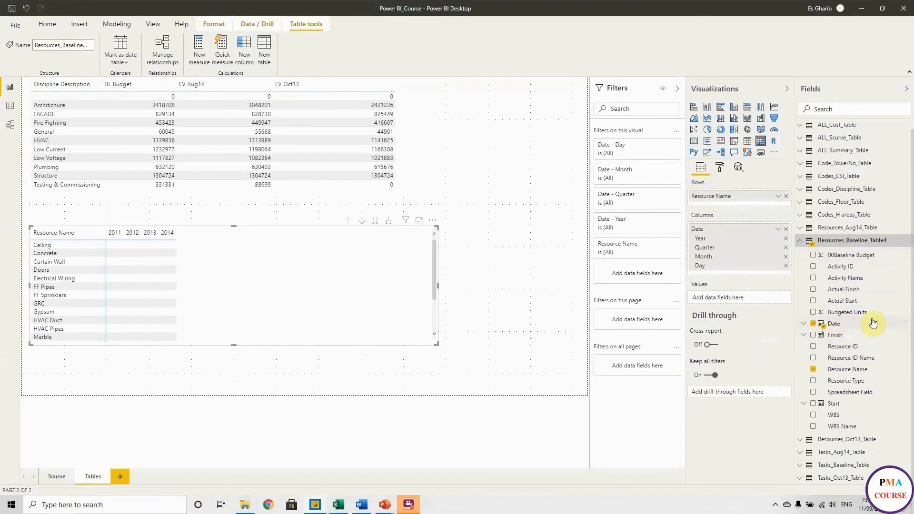
Step: Switch to the N2 Database workbook in Excel, copy activity ID A49650 from the Baseline Resources sheet and examine that row's monthly units
left_click(338, 504)
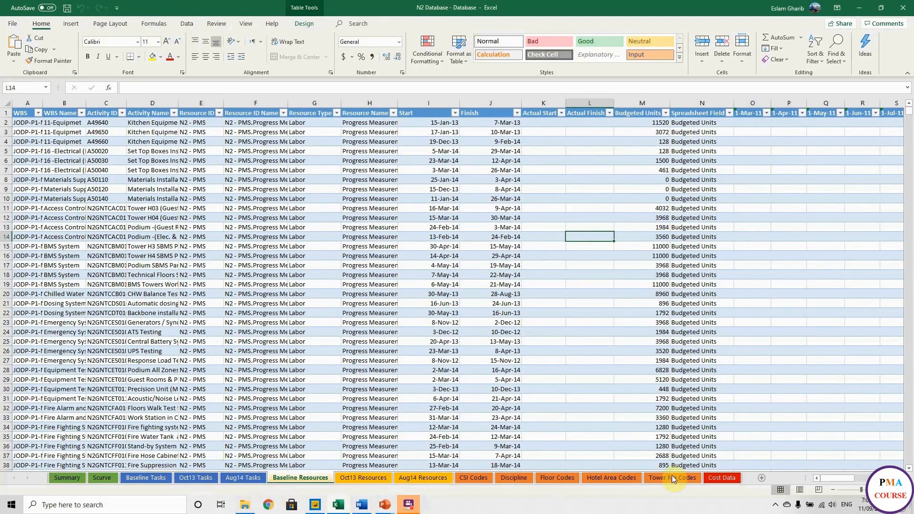
left_click(642, 131)
left_click(7, 130)
left_click(5, 133)
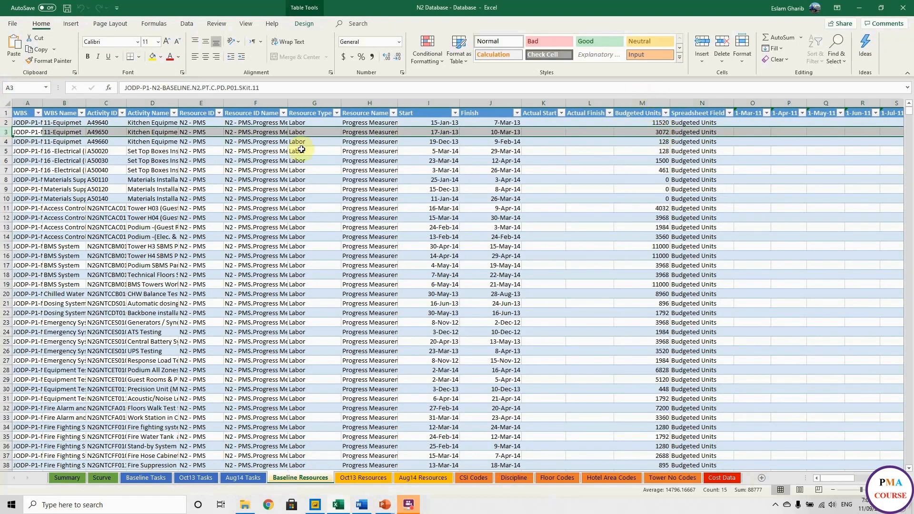
left_click(104, 133)
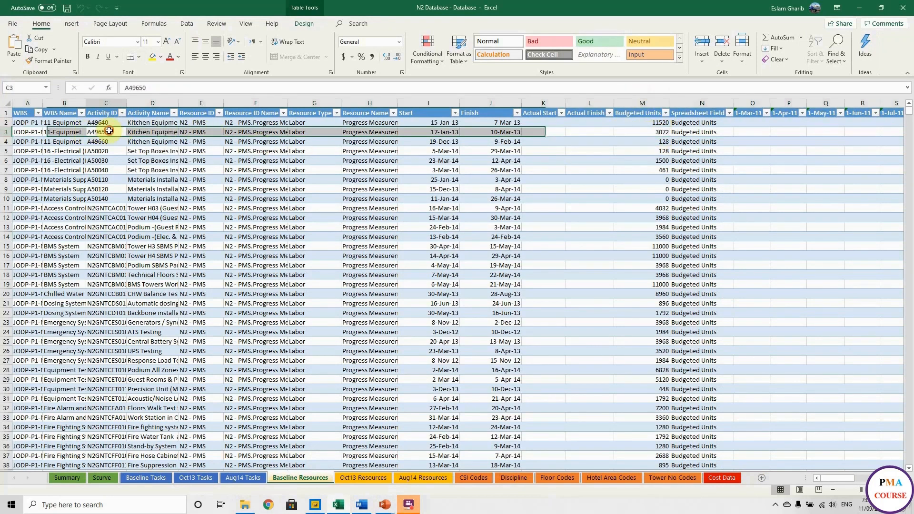
double_click(141, 86)
key("ctrl+c")
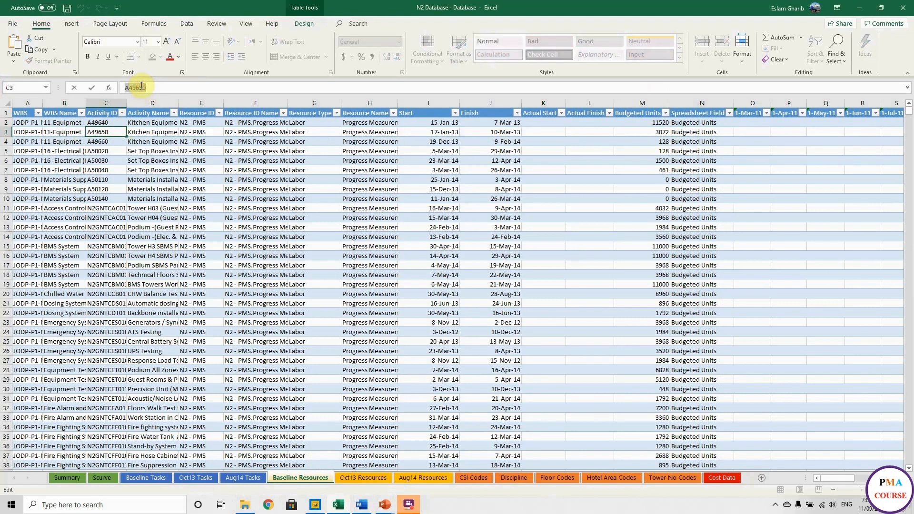
left_click(7, 132)
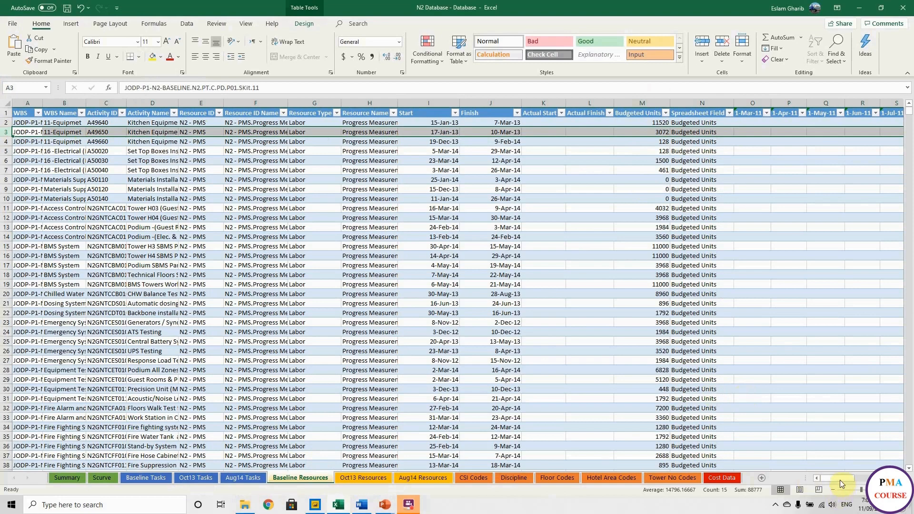
left_click_drag(841, 479, 864, 481)
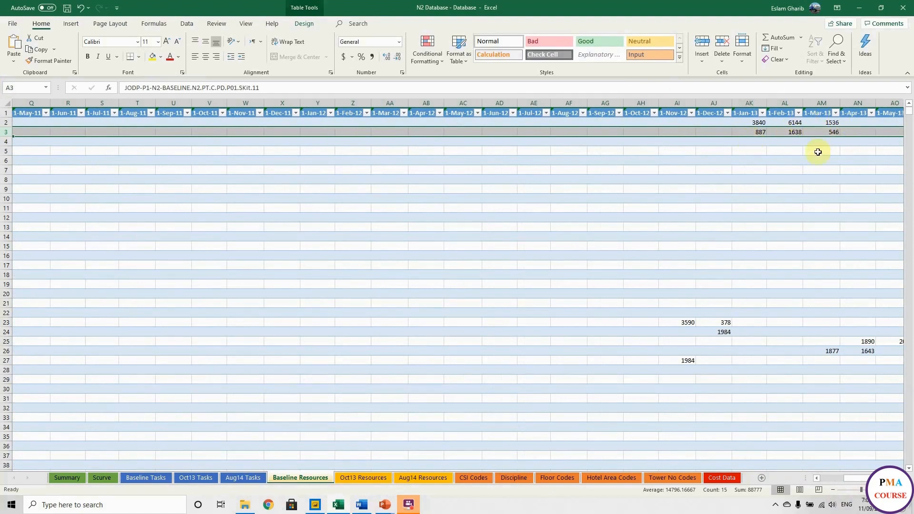
left_click_drag(859, 480, 828, 479)
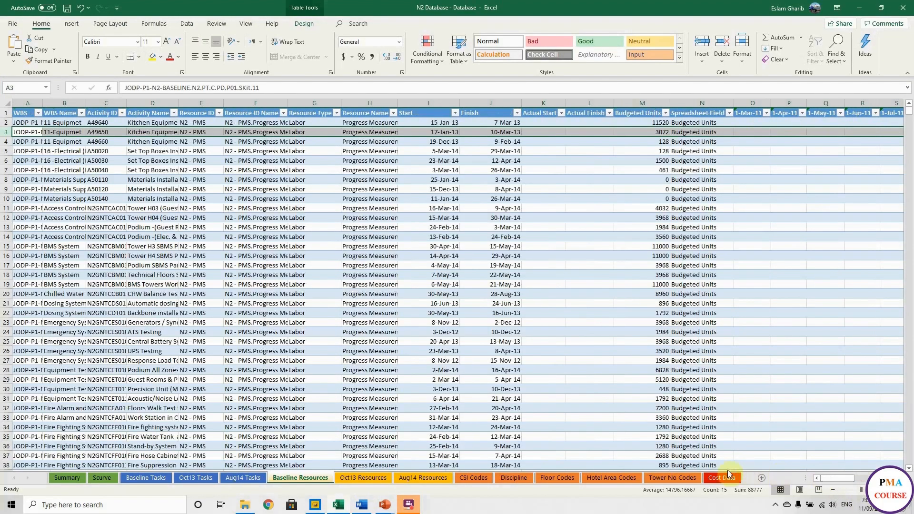
Step: Switch to Power BI, filter Resources_Baseline_Table4 in the data view to activity ID A49650 and examine its Date and 00Baseline Budget columns
left_click(313, 506)
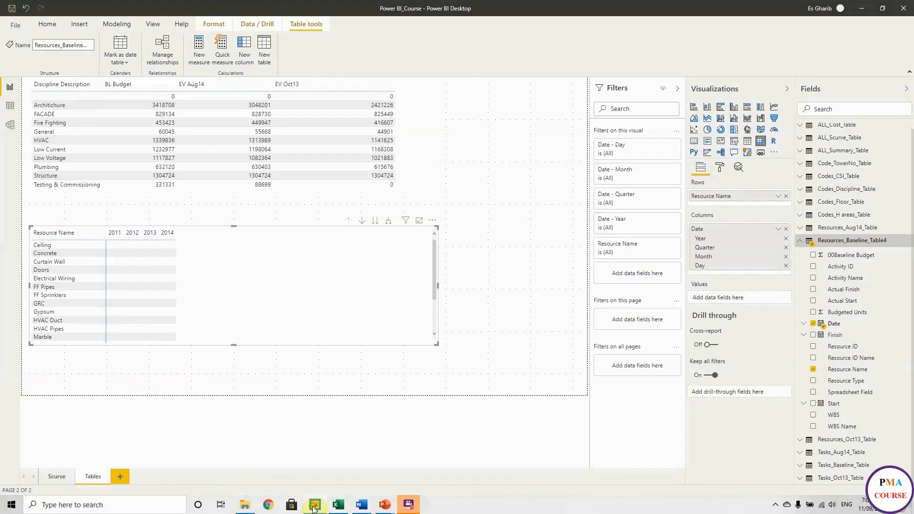
left_click(10, 105)
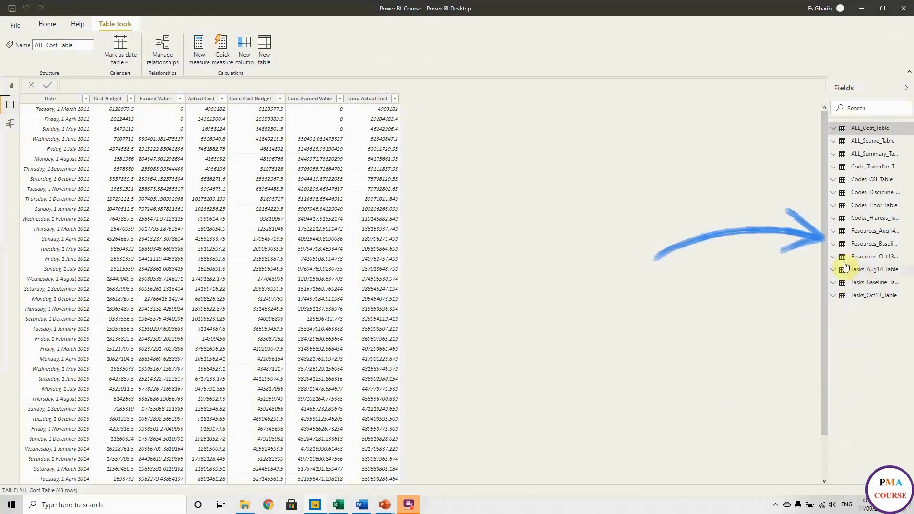
left_click(855, 248)
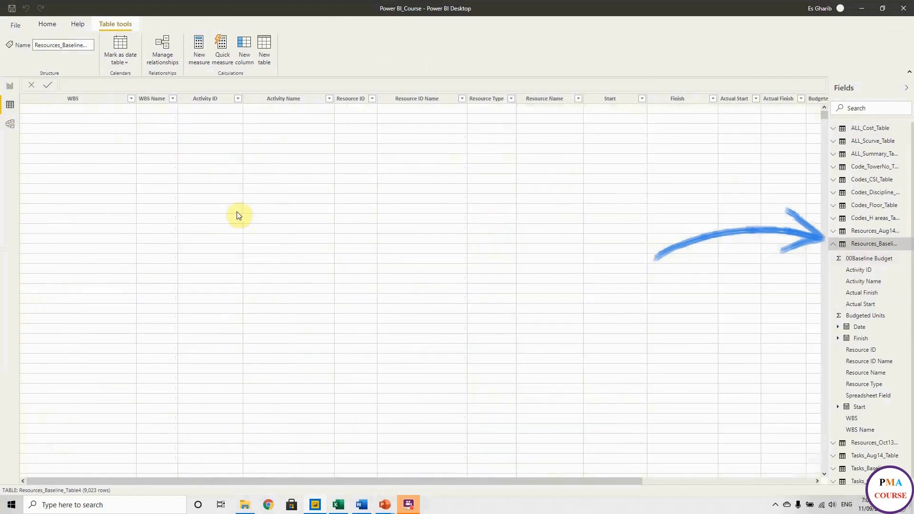
left_click(238, 100)
left_click(236, 100)
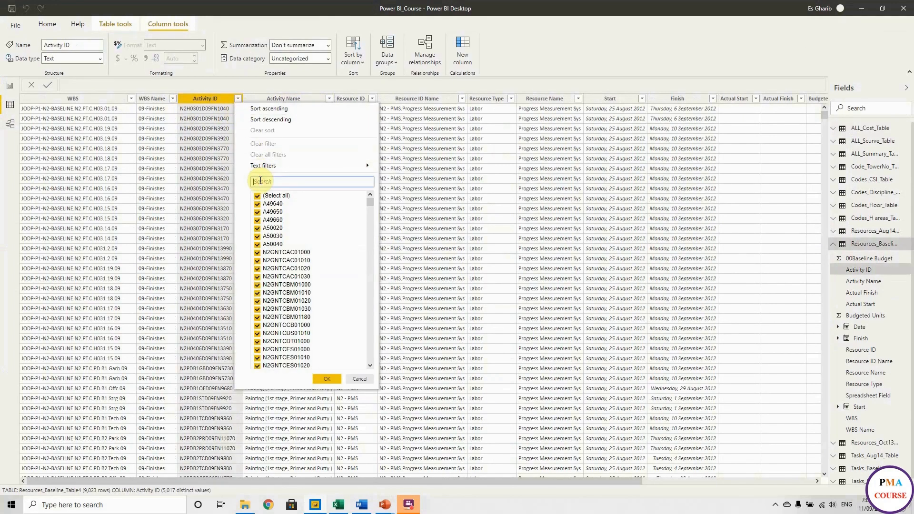
key("ctrl+v")
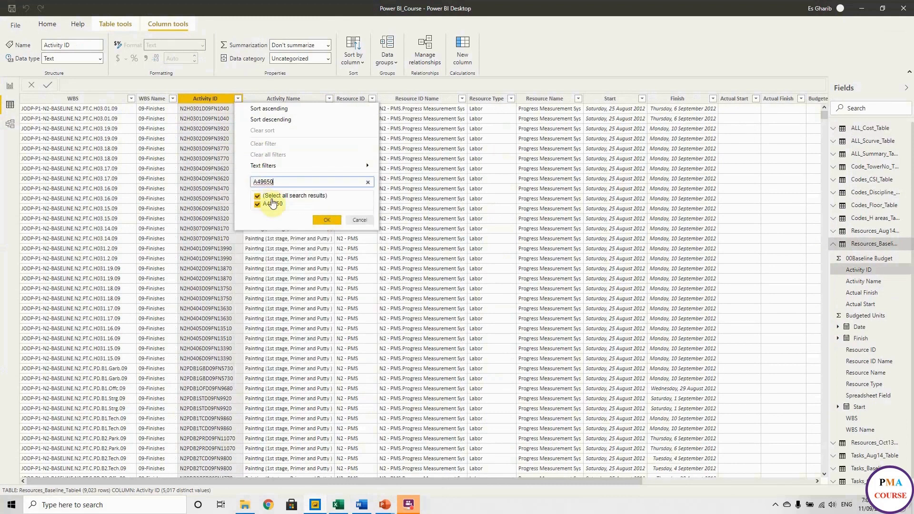
left_click(337, 221)
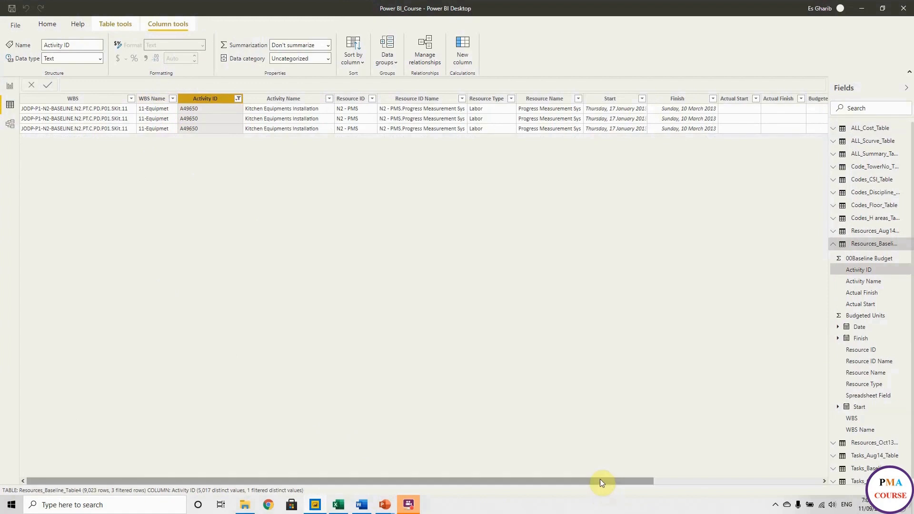
left_click_drag(602, 480, 812, 479)
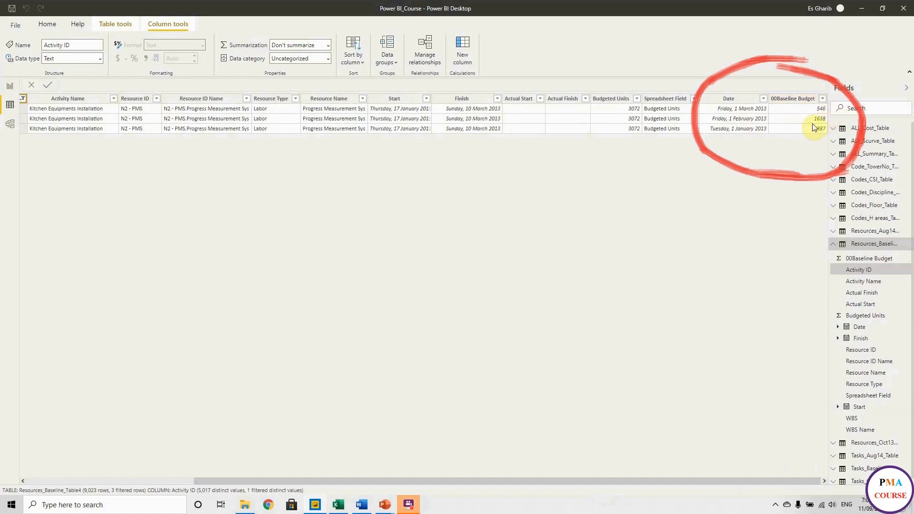
Step: Compare the filtered A49650 rows with that activity's January to March 2013 units on the Baseline Resources sheet in Excel
left_click(338, 504)
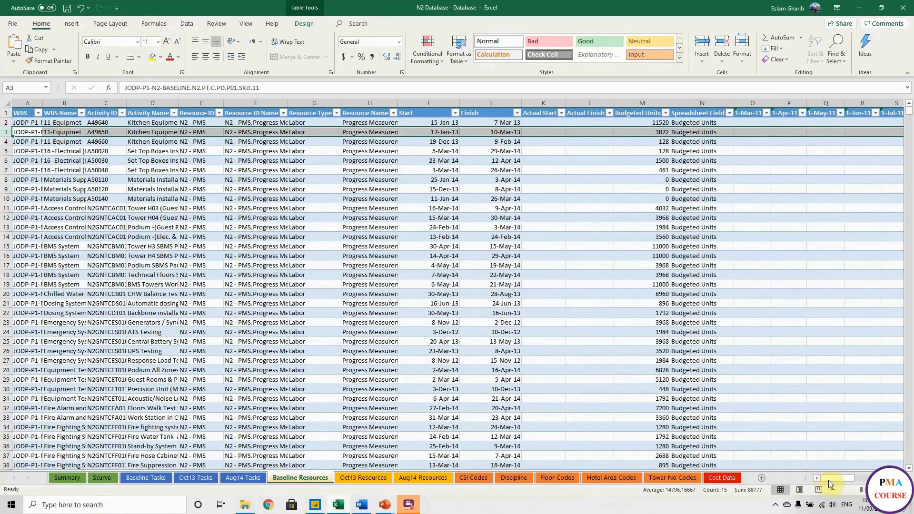
left_click_drag(829, 481, 871, 485)
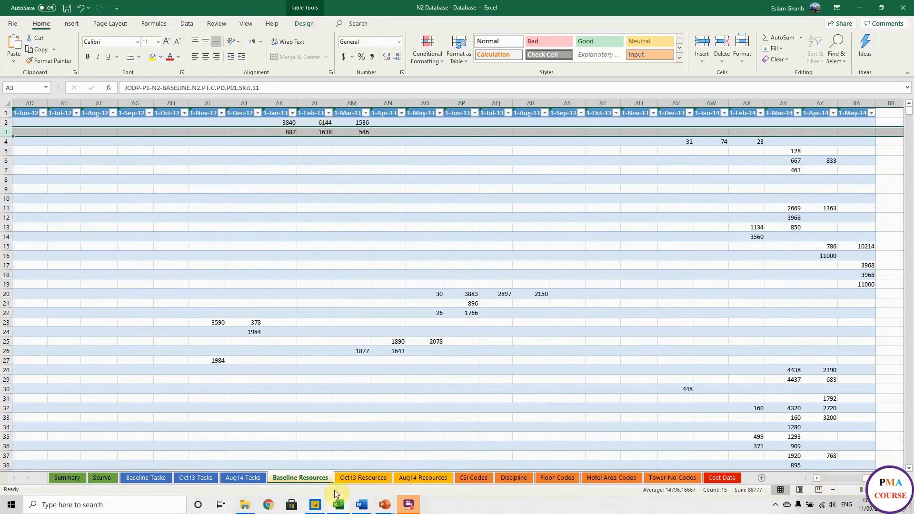
left_click(314, 505)
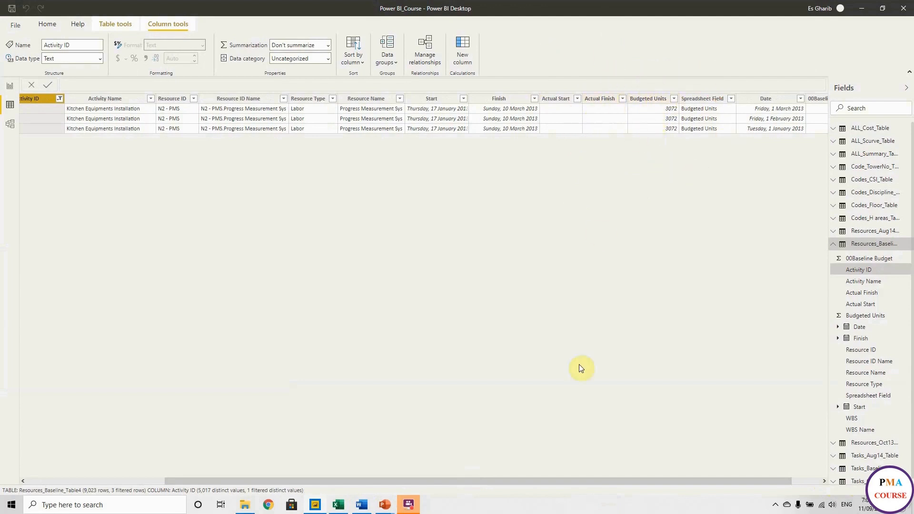
left_click_drag(572, 481, 705, 481)
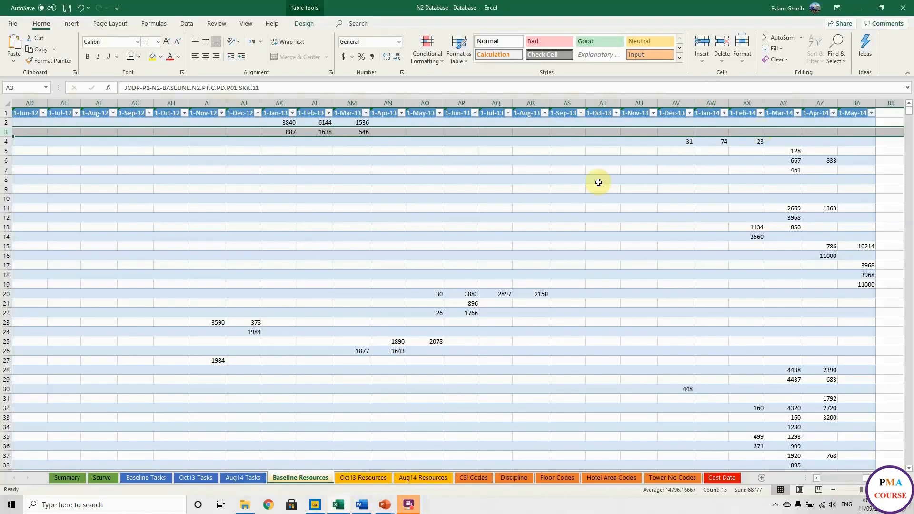
left_click_drag(285, 132, 359, 132)
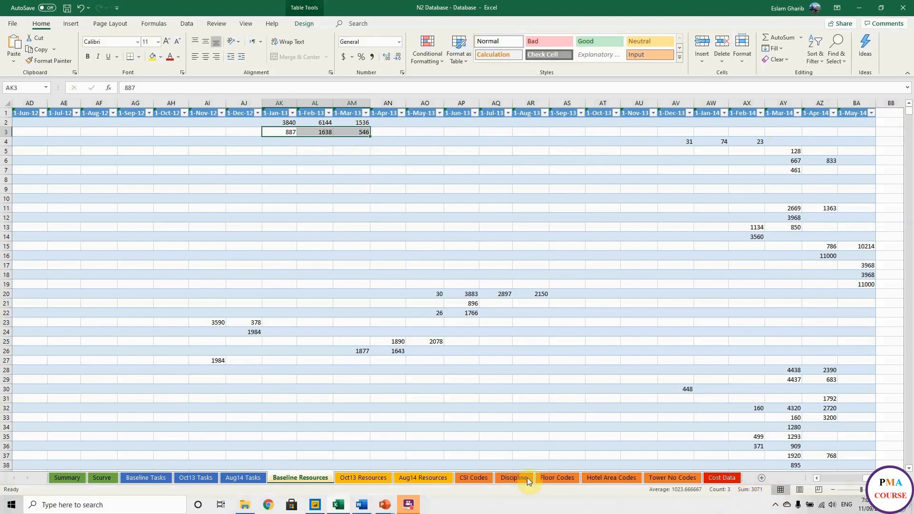
left_click(425, 428)
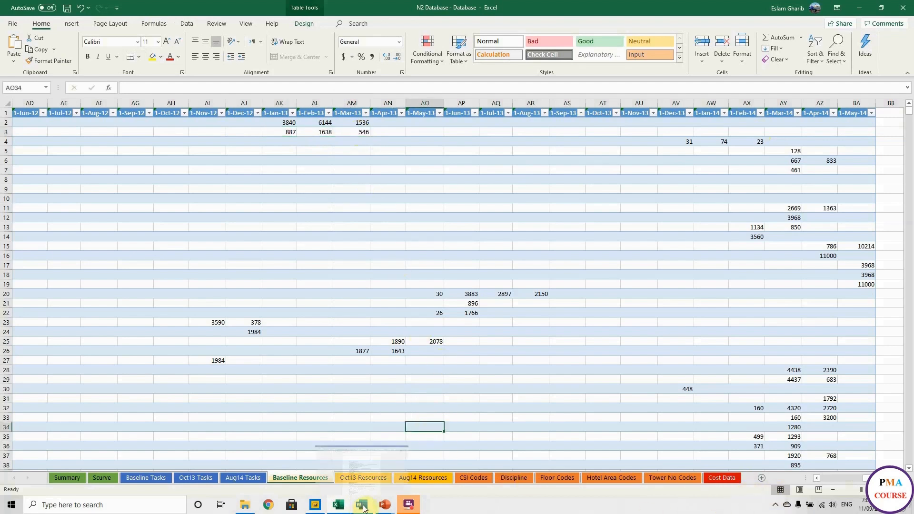
left_click(316, 504)
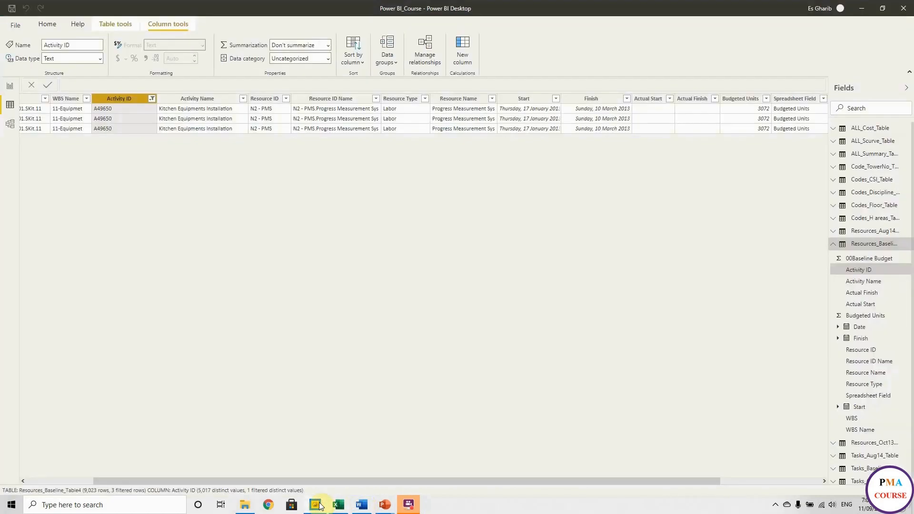
Step: Return to the report's Tables page, add 00Baseline Budget as the matrix values and widen the matrix
left_click(11, 86)
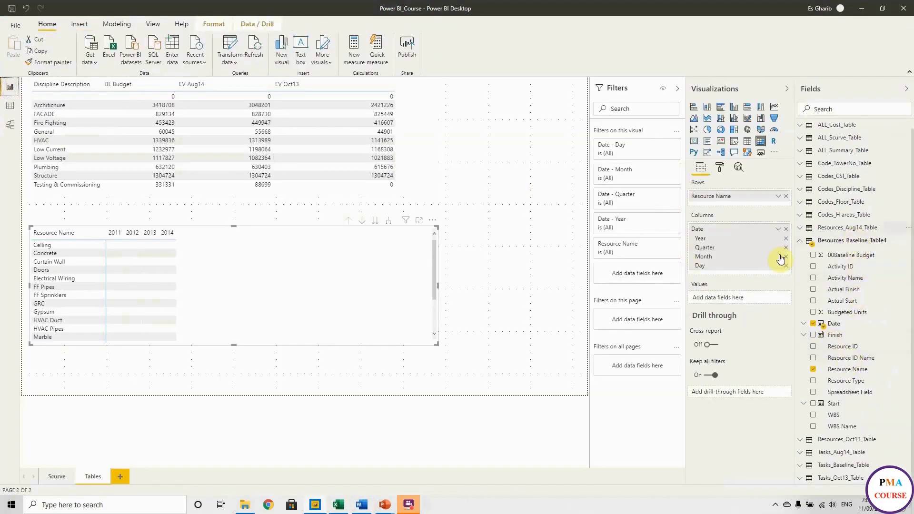
left_click_drag(866, 257, 757, 306)
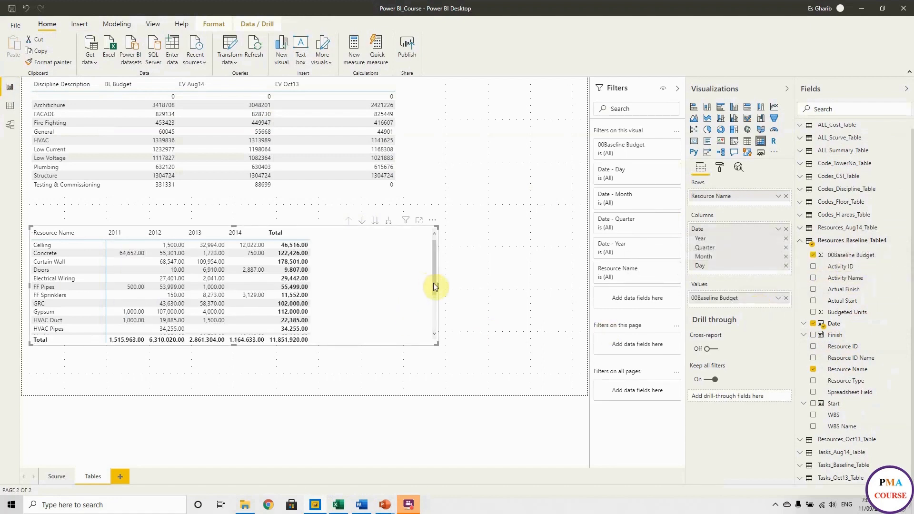
left_click_drag(436, 284, 514, 284)
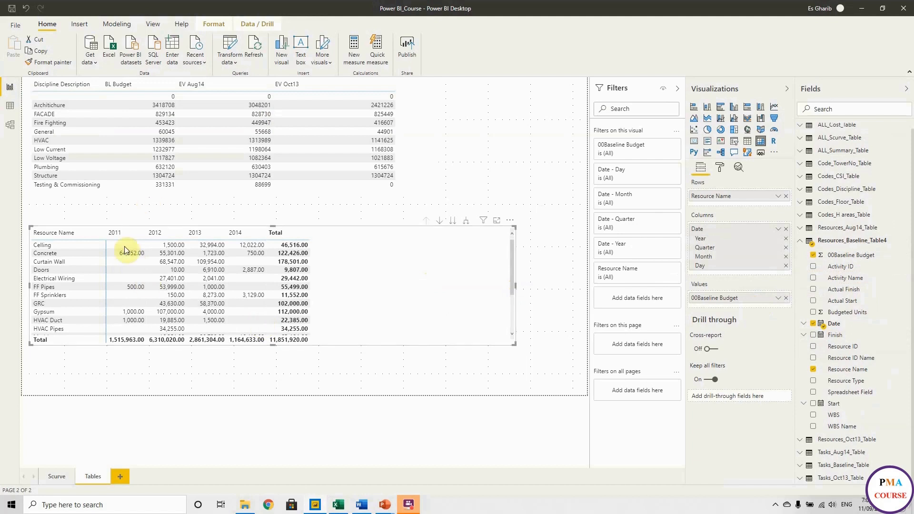
Step: Try plain dates instead of the date hierarchy for the matrix columns, and restore the hierarchy
left_click(778, 233)
left_click(787, 291)
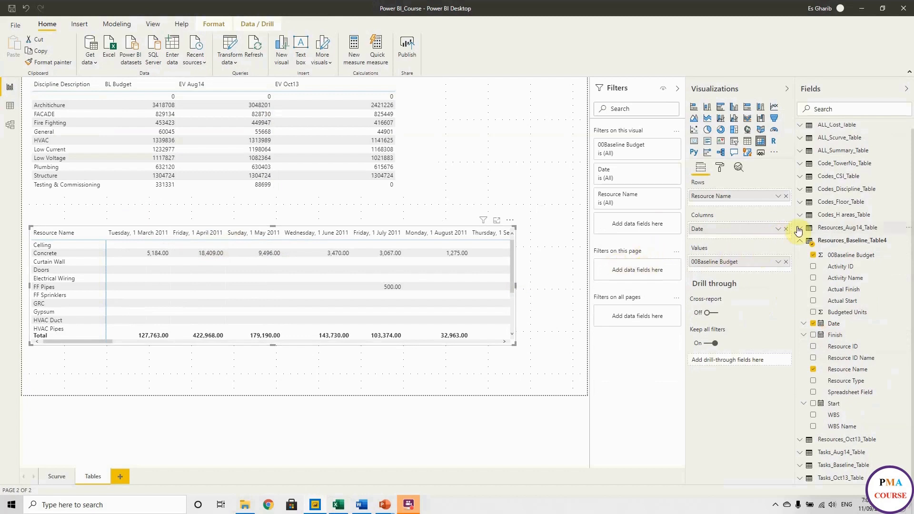
left_click(780, 233)
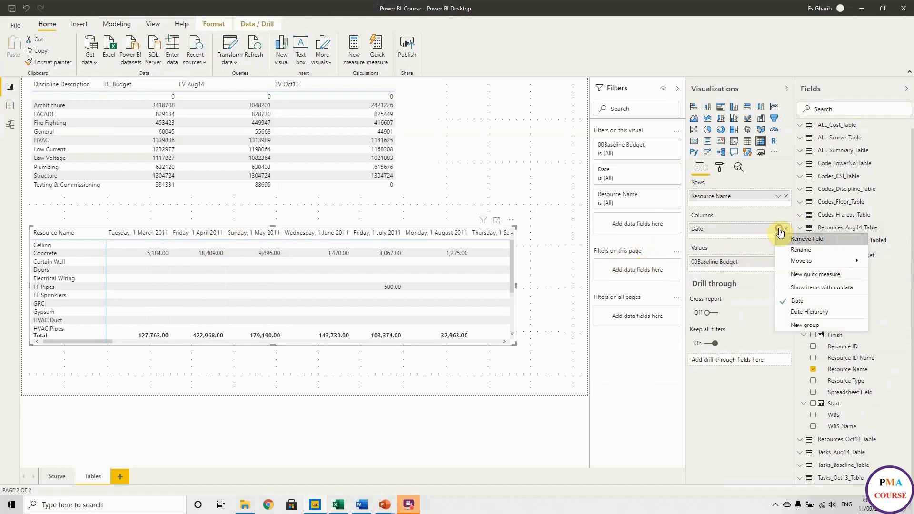
left_click(819, 310)
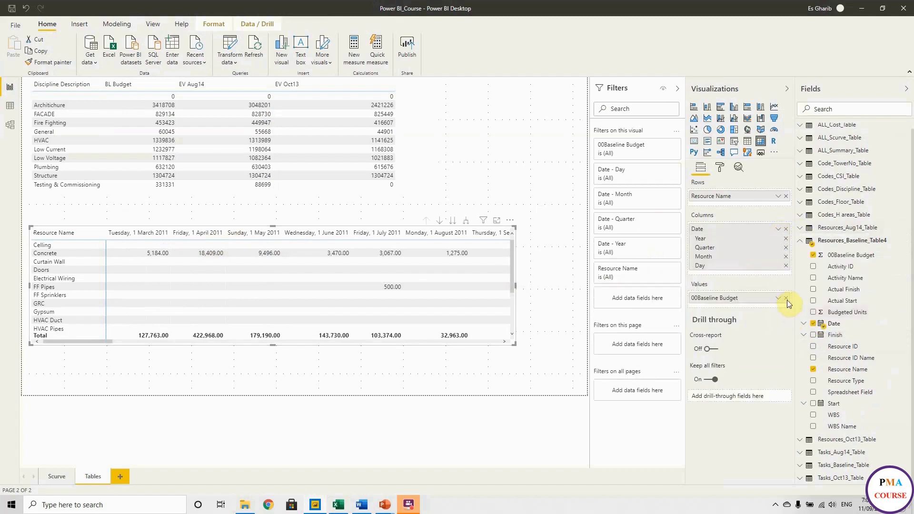
Step: Try the matrix columns with only the Year level by removing Quarter, Month and Day, and restore the full date hierarchy
left_click(786, 248)
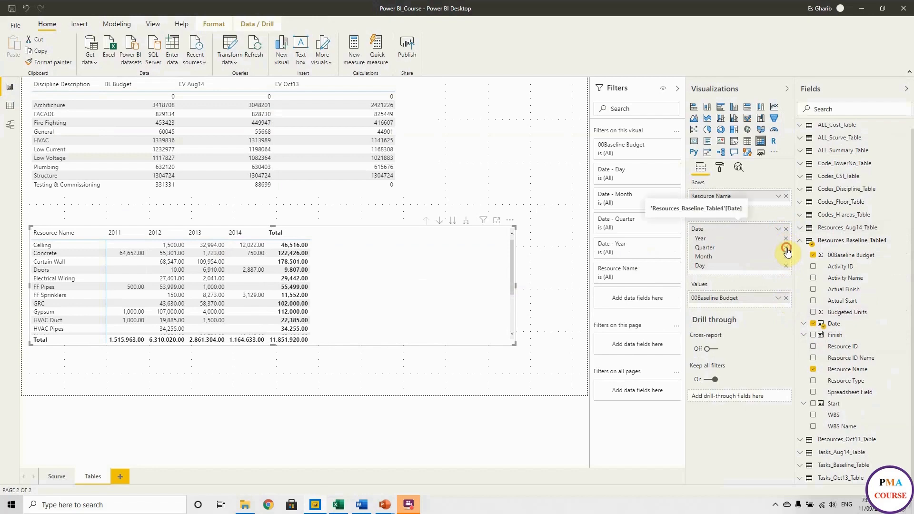
left_click(786, 248)
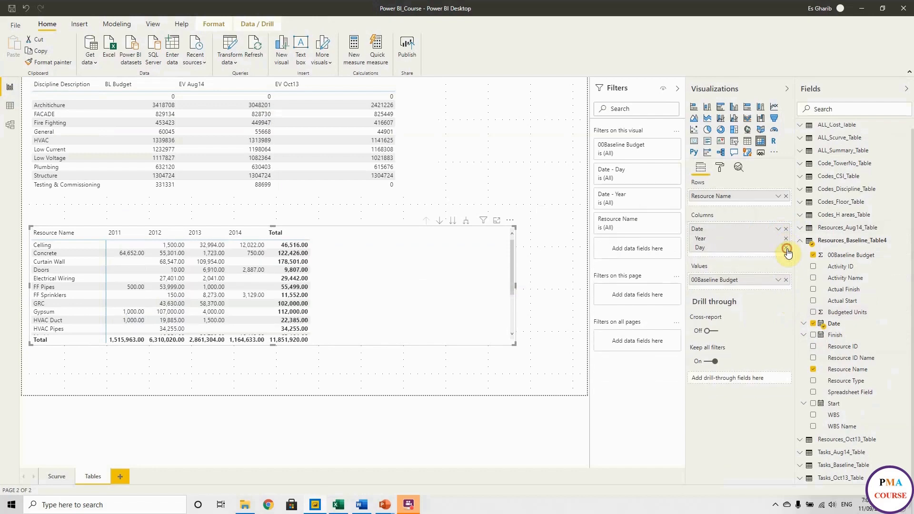
left_click(786, 248)
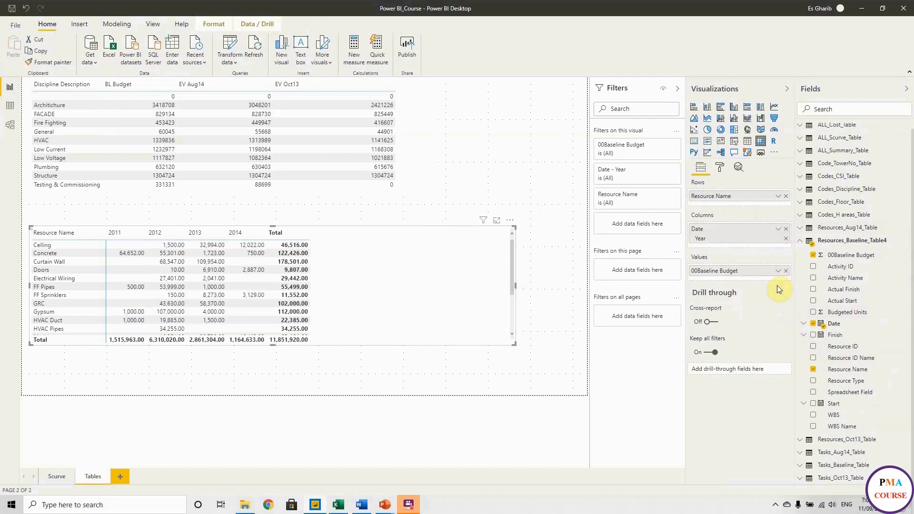
left_click(778, 229)
left_click(796, 311)
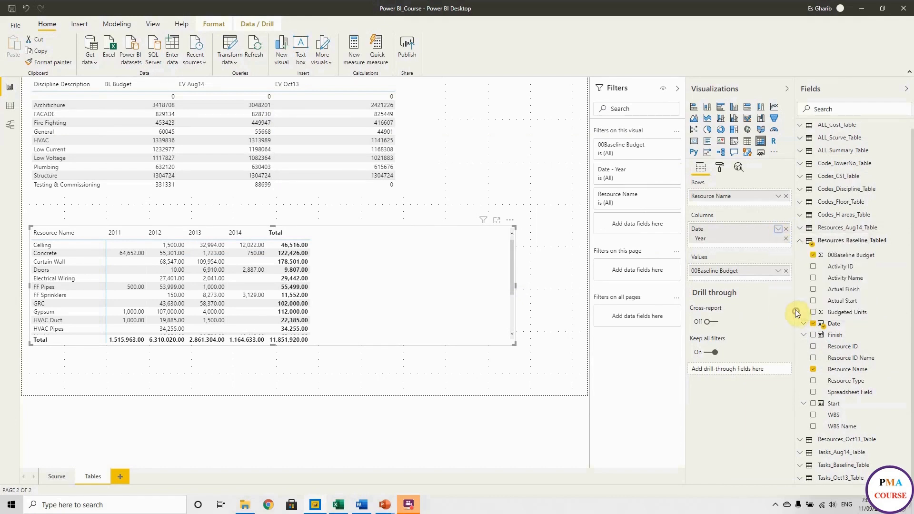
Step: Remove Year, Quarter and Day from the matrix's Date columns, keeping Month, and enlarge the matrix to nearly fill the page's remaining width and height
left_click(786, 240)
left_click(786, 238)
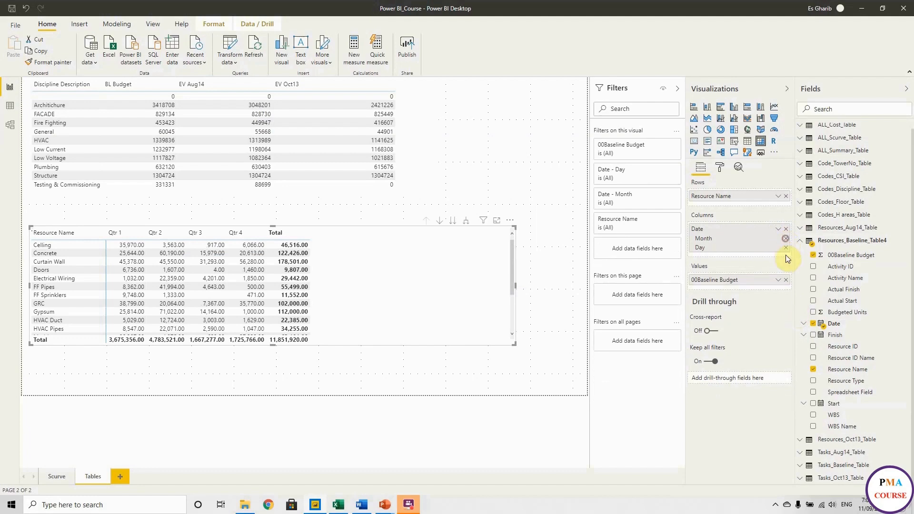
left_click(786, 247)
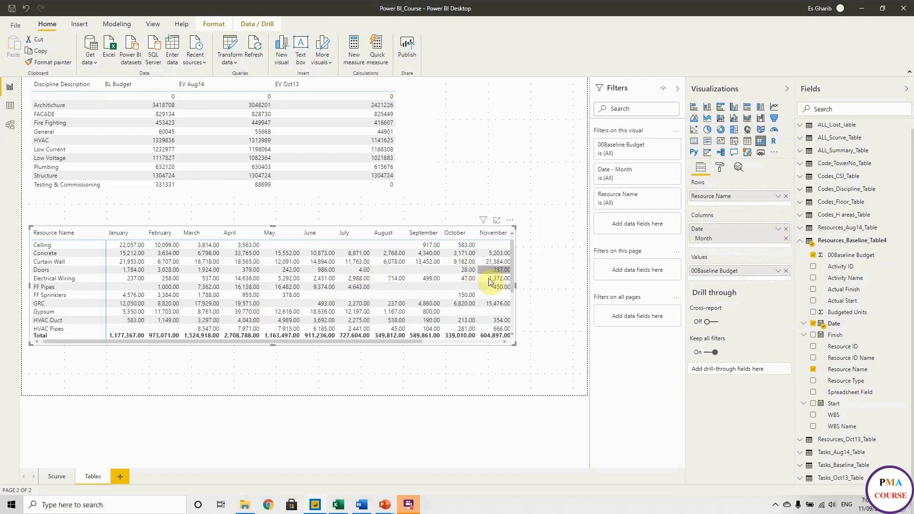
left_click_drag(511, 291, 601, 289)
left_click_drag(307, 344, 307, 380)
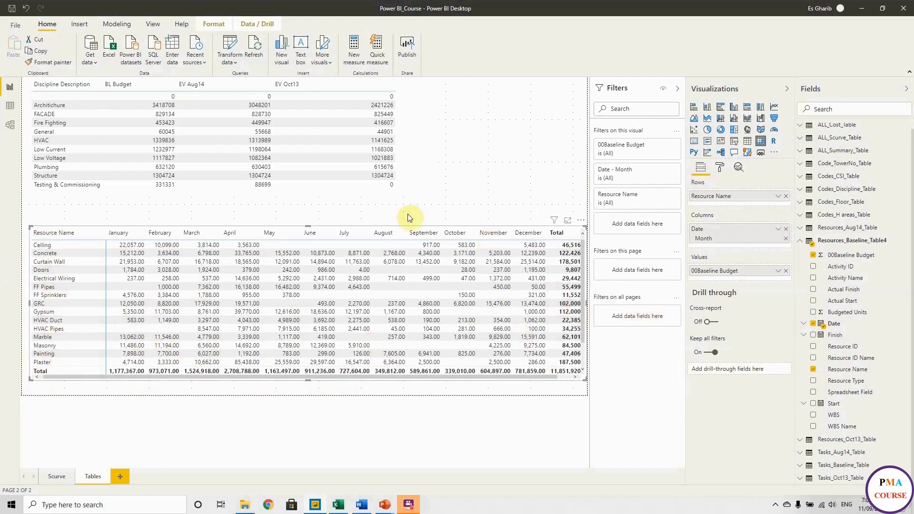
Step: Turn off the matrix's row and column subtotals and stretch its upper edge to start just below the discipline table
left_click(718, 167)
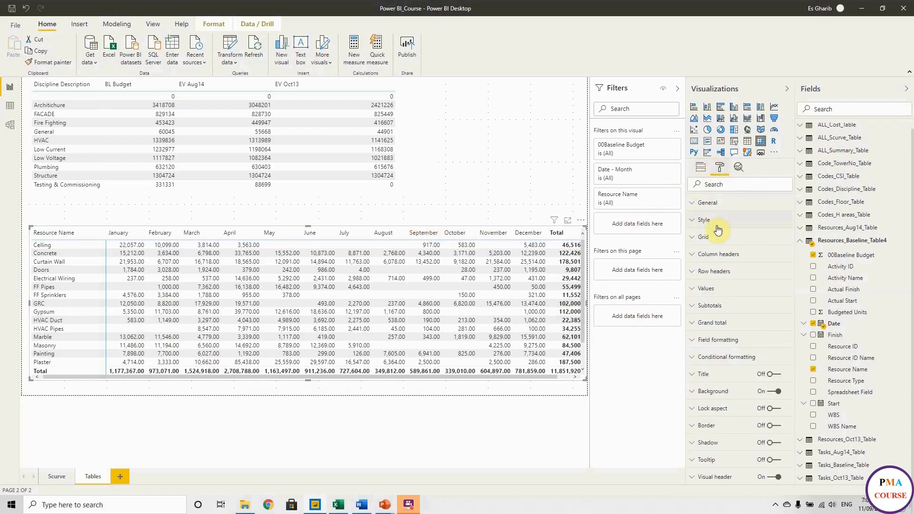
left_click(700, 307)
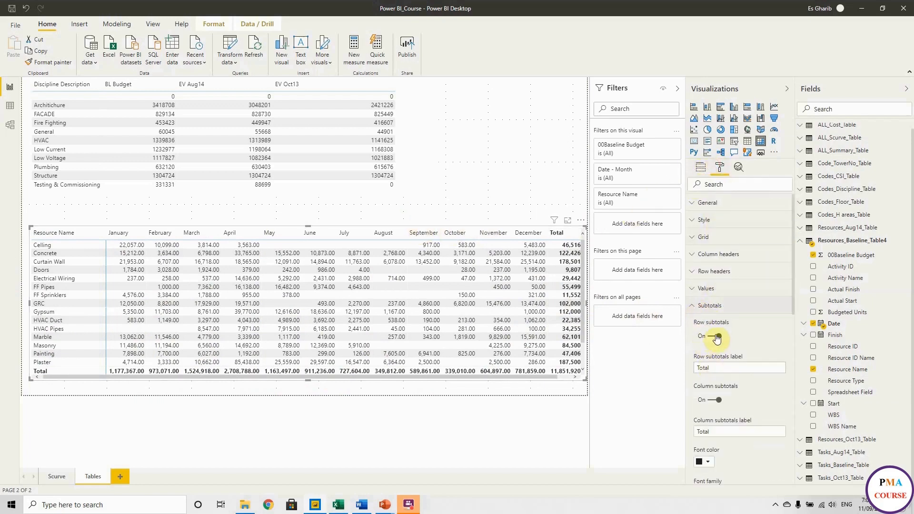
left_click(717, 336)
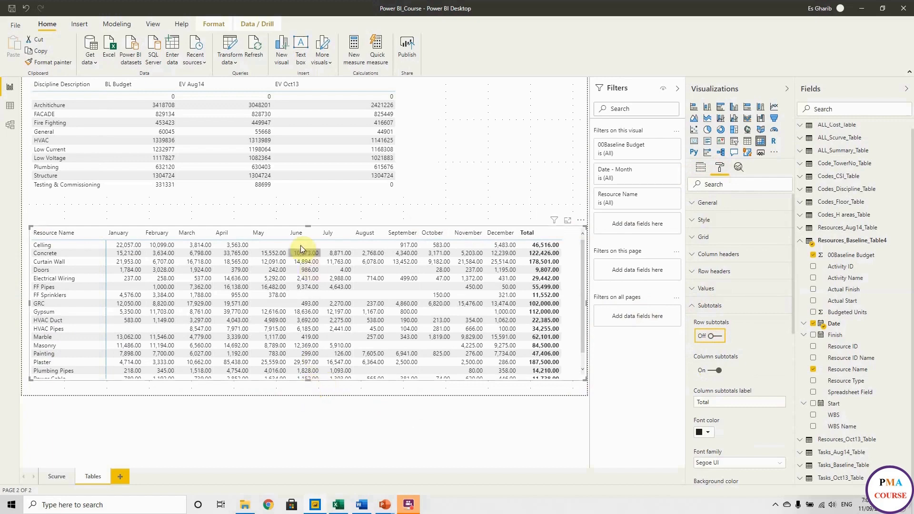
left_click_drag(306, 228, 319, 143)
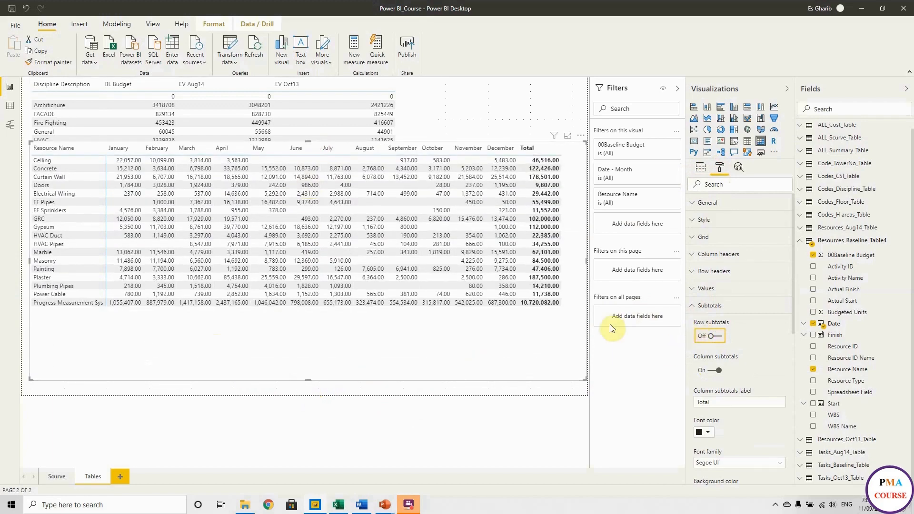
scroll(712, 333, "down", 3)
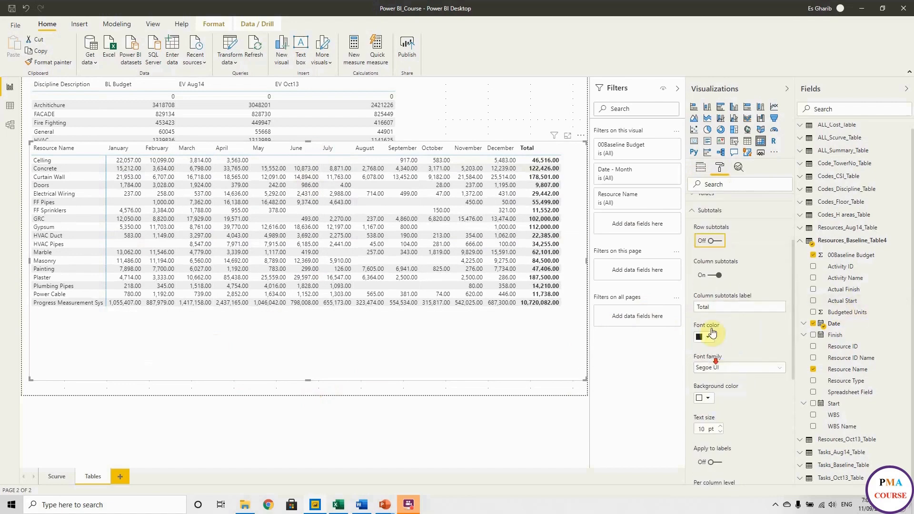
left_click(712, 276)
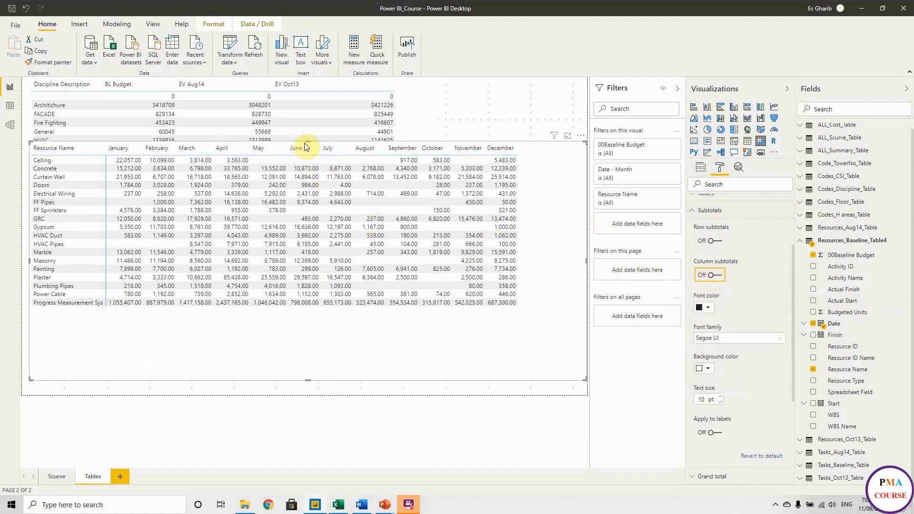
left_click_drag(306, 145, 305, 213)
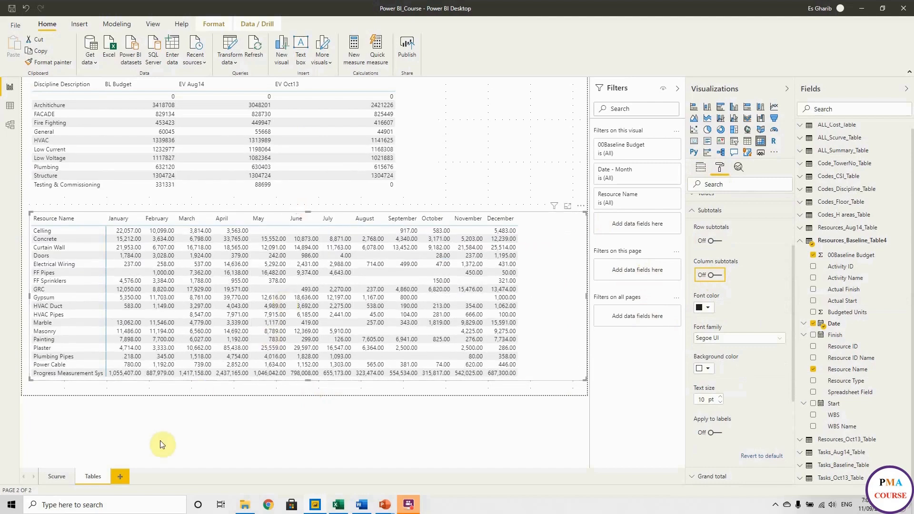
Step: Add a new report page and insert a treemap with H. Areas Description from Codes_H areas_Table as its Details
left_click(121, 475)
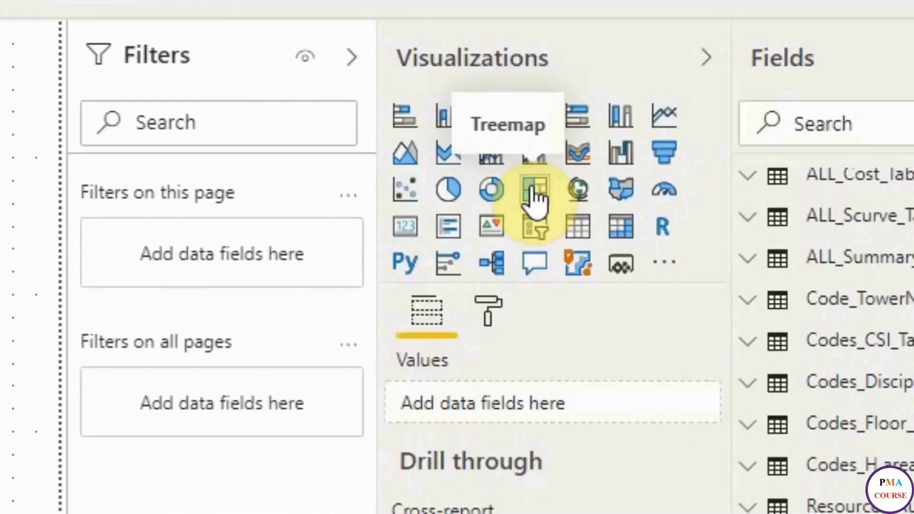
left_click(734, 130)
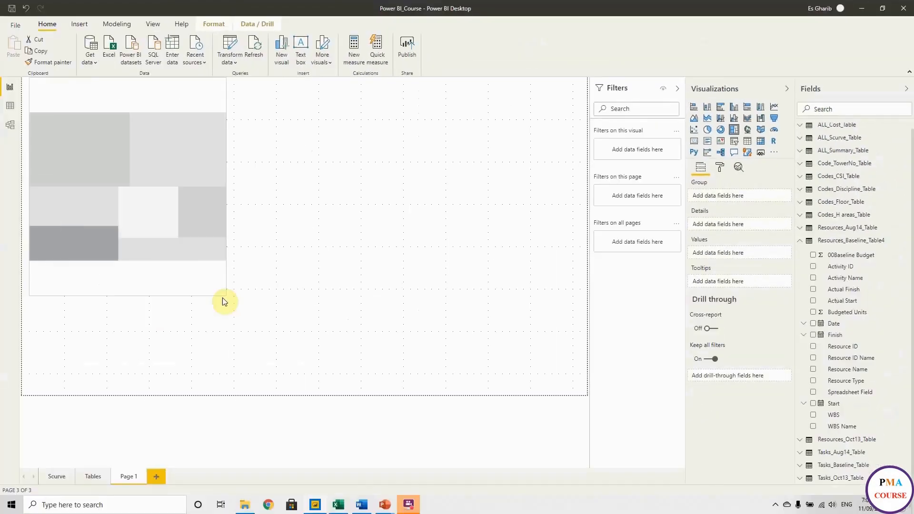
left_click(801, 241)
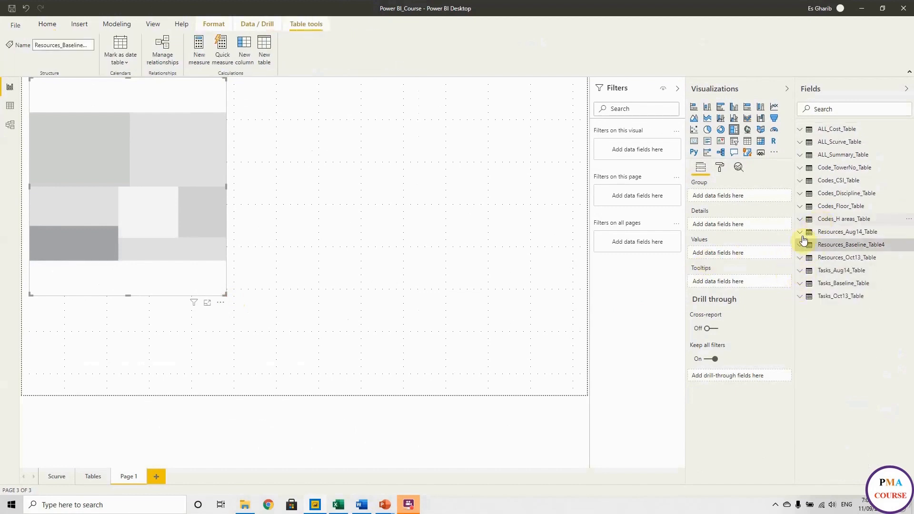
left_click(800, 220)
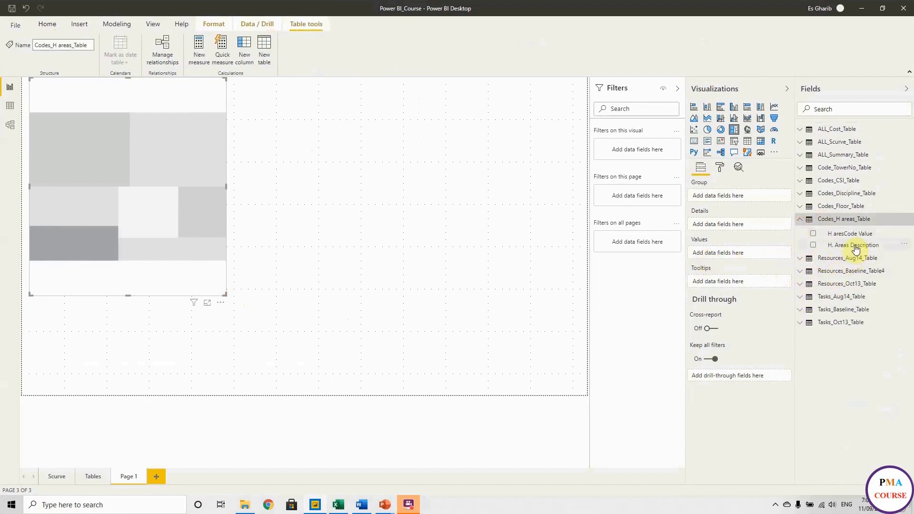
left_click_drag(855, 247, 758, 227)
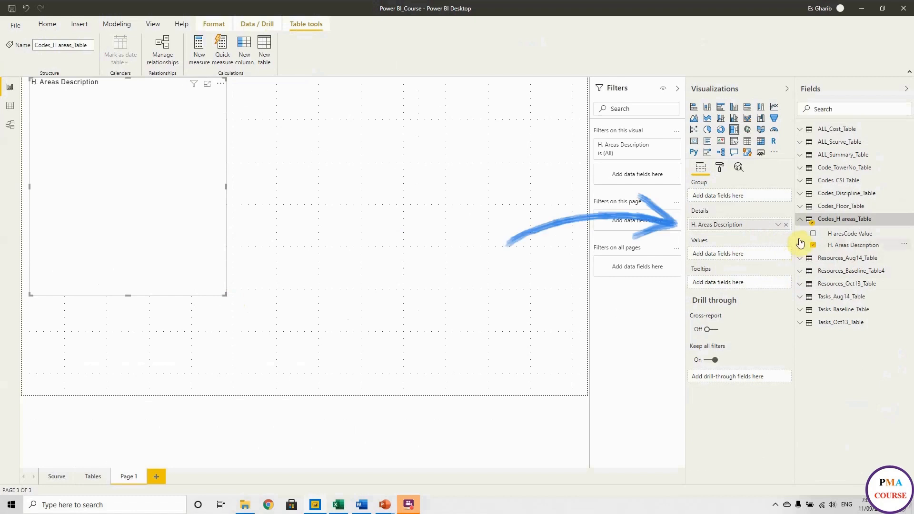
Step: Use Budgeted Labor Units from Tasks_Baseline_Table as the treemap's values and slightly enlarge the treemap
left_click(800, 219)
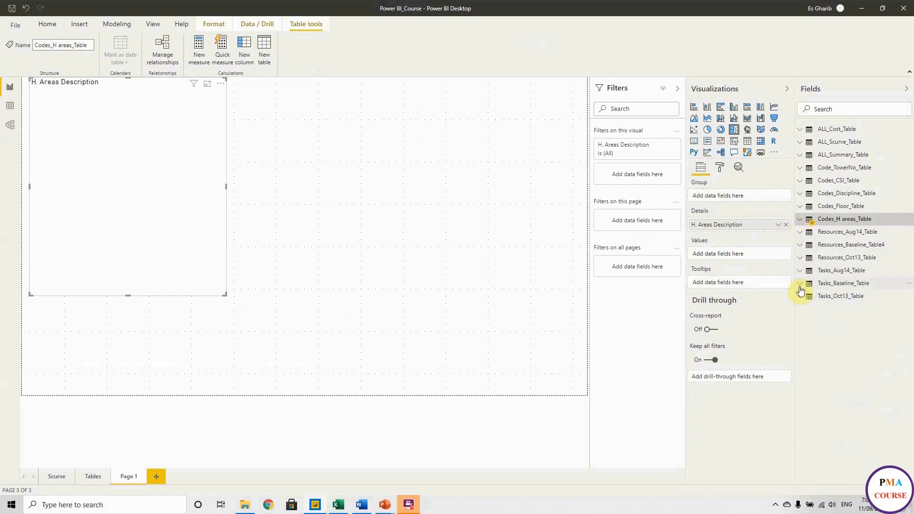
left_click(800, 285)
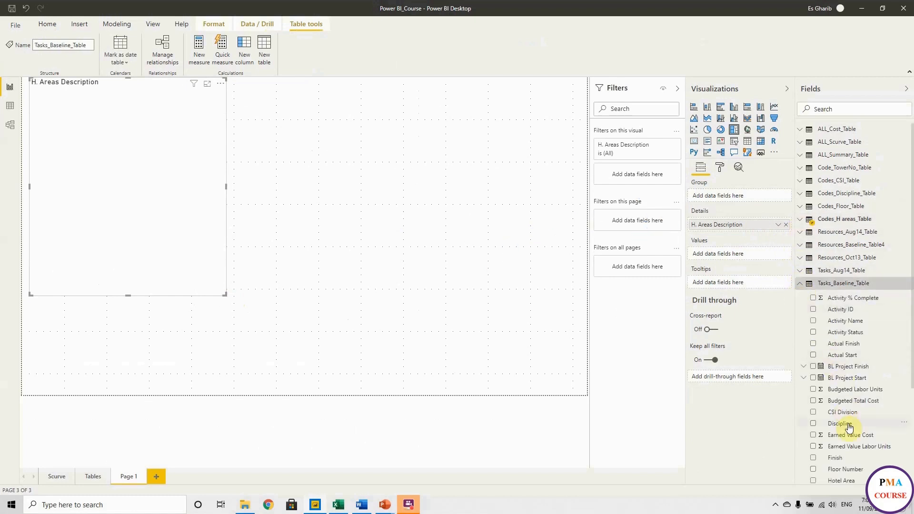
left_click_drag(867, 391, 766, 257)
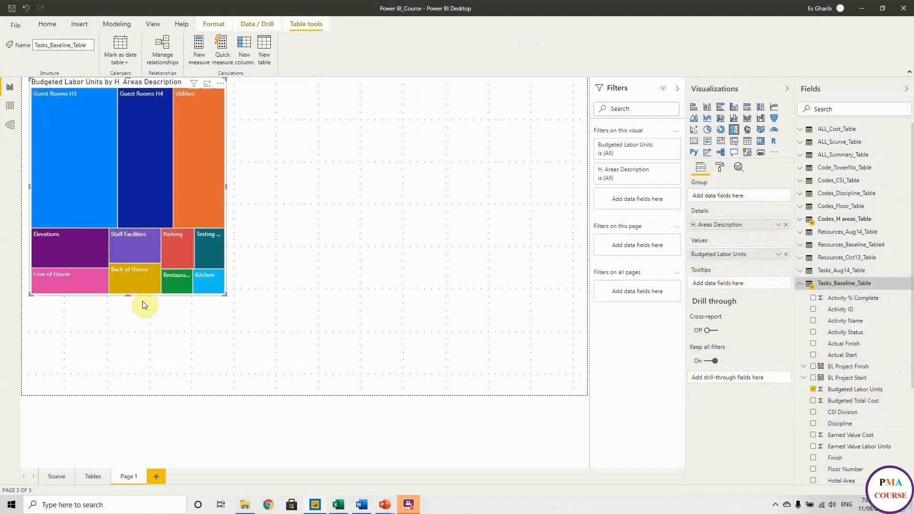
left_click_drag(224, 293, 246, 308)
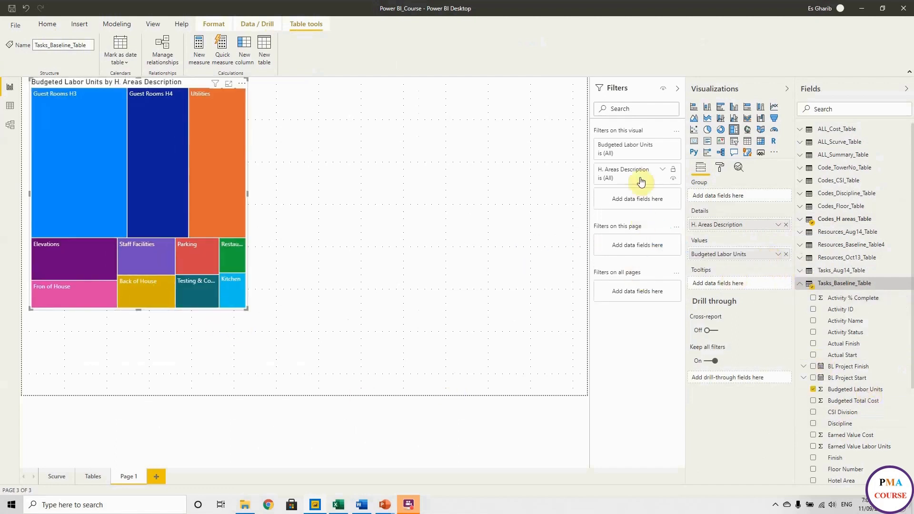
Step: Turn on the treemap's data labels and show Budgeted Labor Units as percent of grand total
left_click(720, 168)
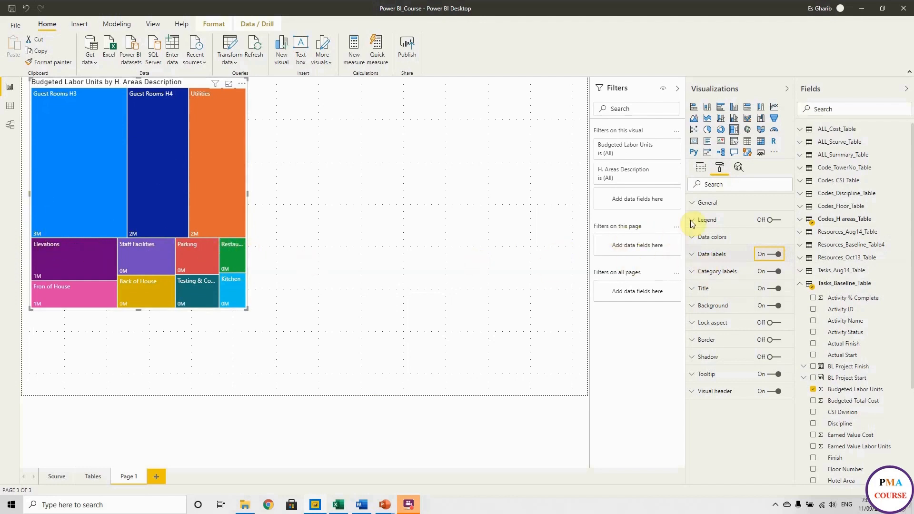
left_click(700, 167)
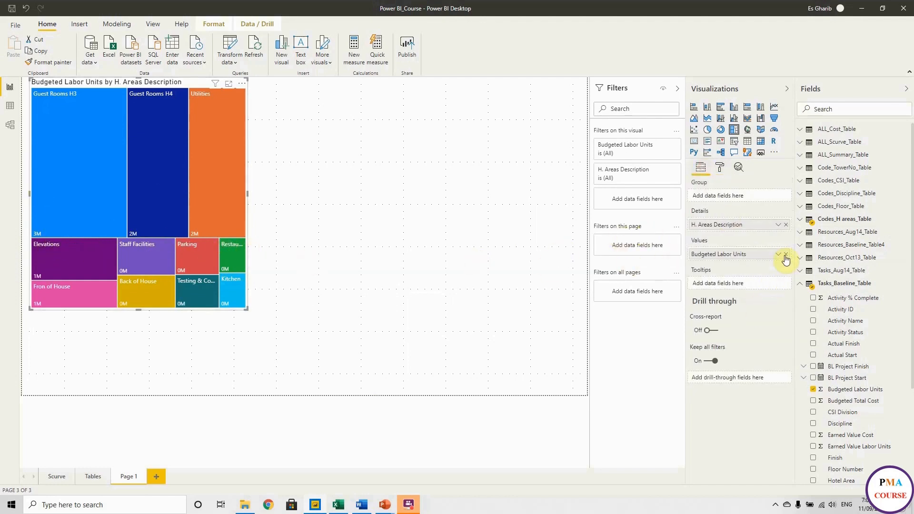
left_click(780, 257)
mouse_move(811, 400)
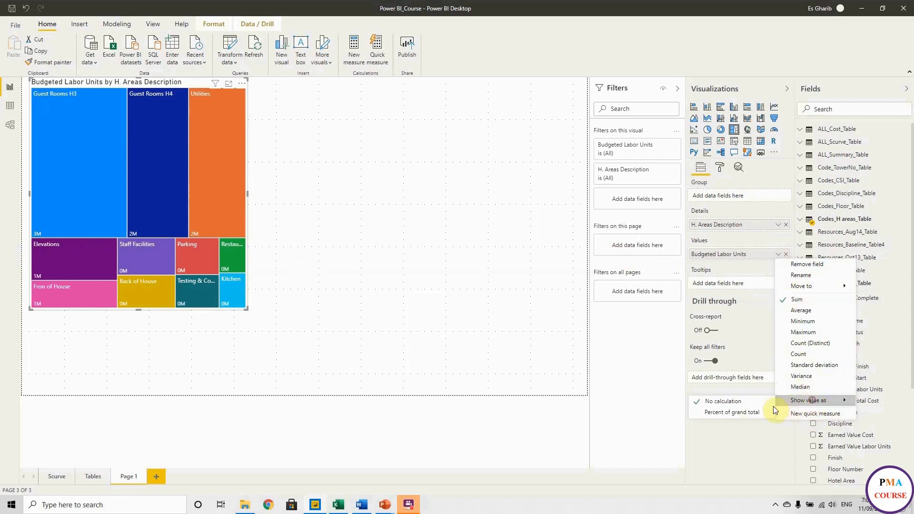
left_click(758, 412)
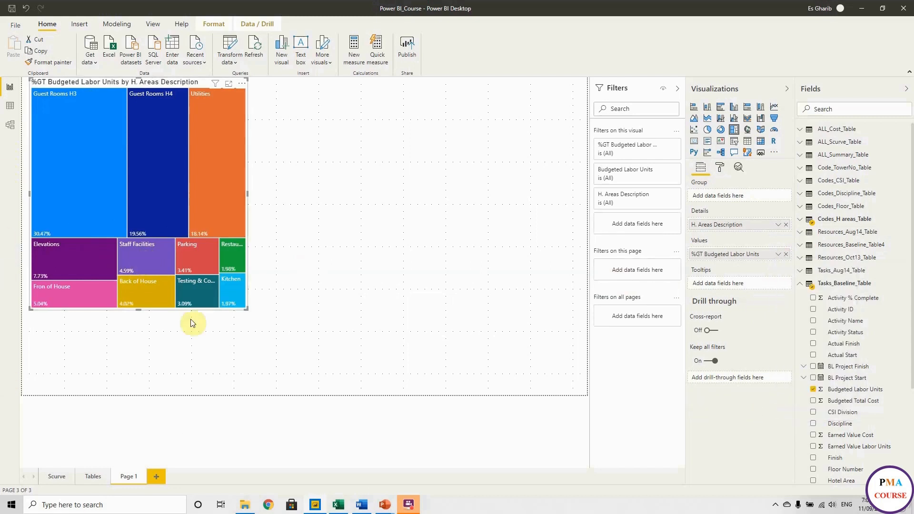
Step: Insert an empty pie chart as a separate visual and place it to the right of the treemap
left_click(375, 193)
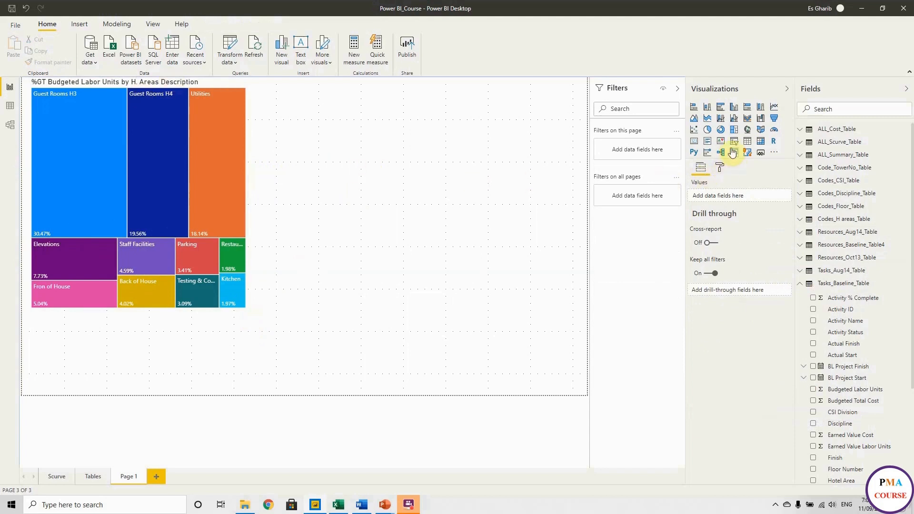
left_click(708, 130)
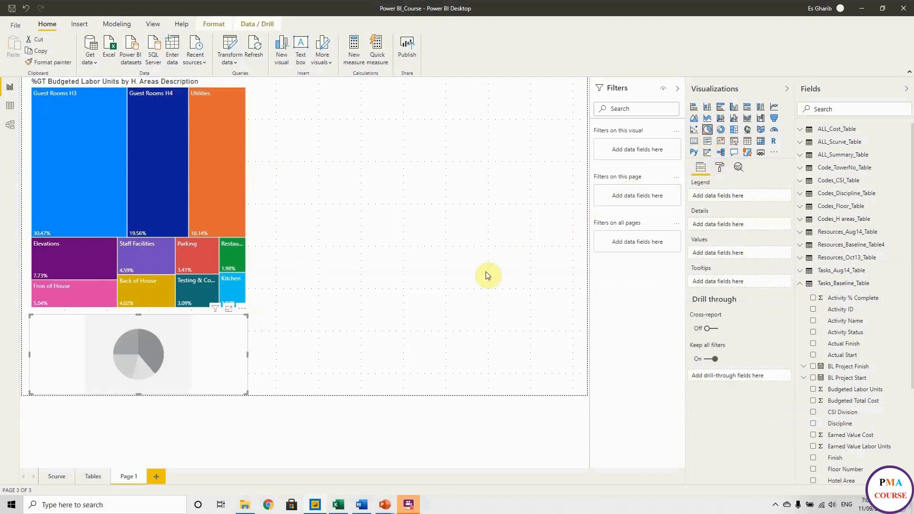
left_click_drag(155, 368, 452, 172)
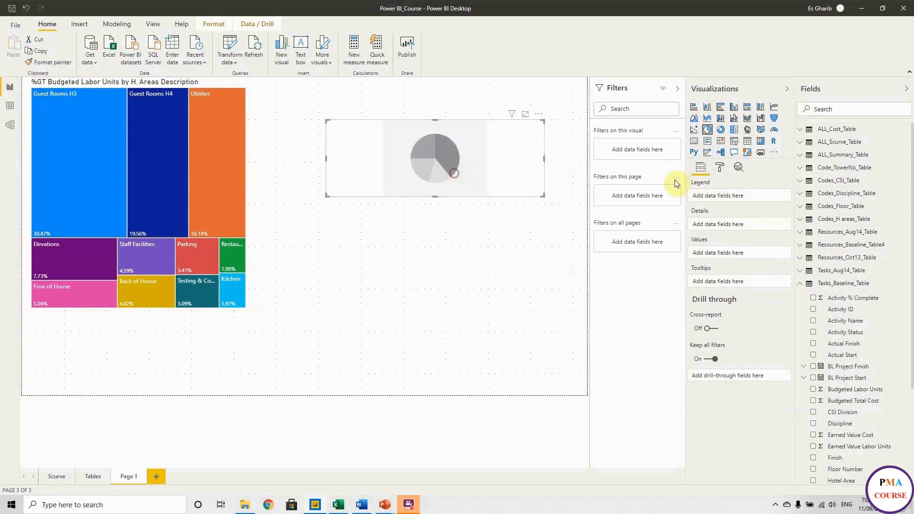
Step: Set the pie chart's Details to H. Areas Description and Values to the baseline tasks' Budgeted Labor Units, and stretch its lower edge down
left_click(800, 284)
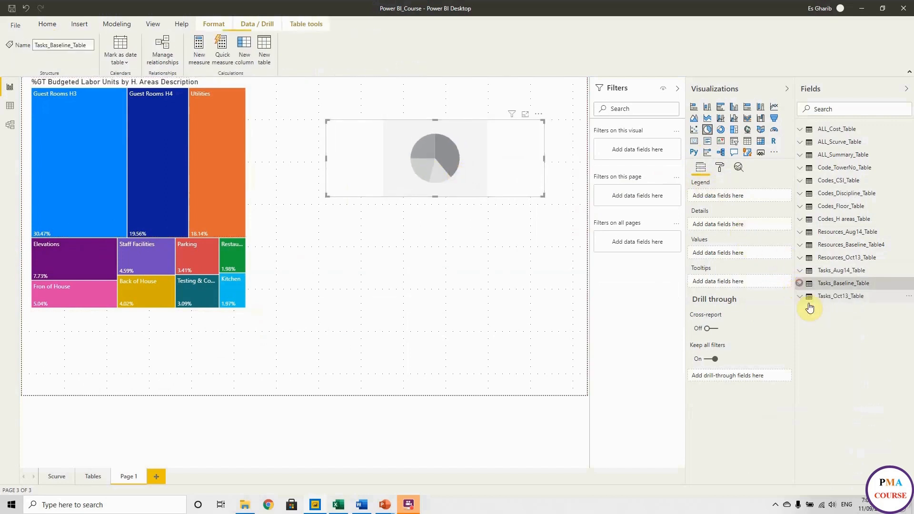
left_click(801, 220)
left_click_drag(850, 245, 759, 224)
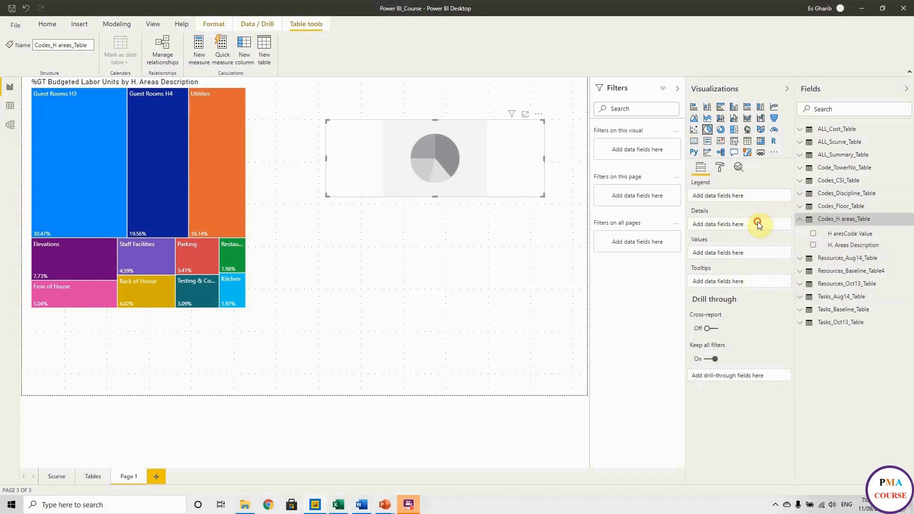
left_click(801, 311)
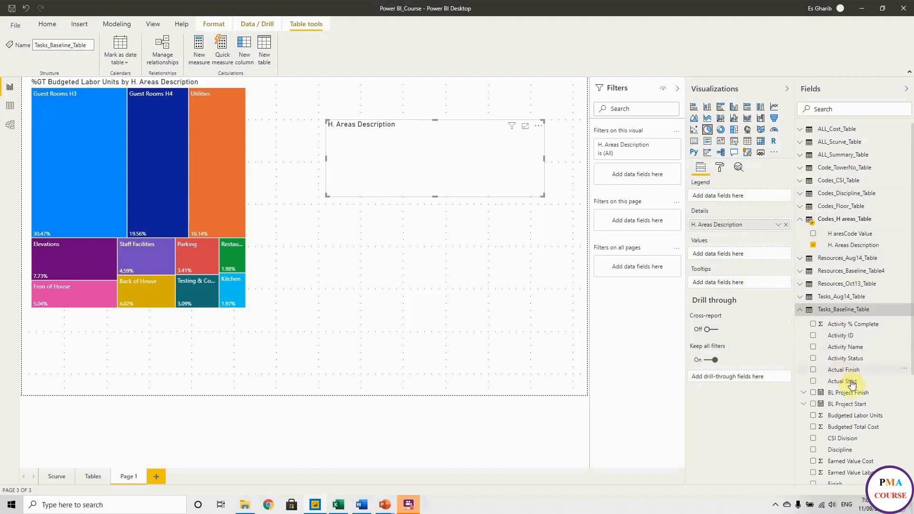
left_click_drag(859, 420, 750, 253)
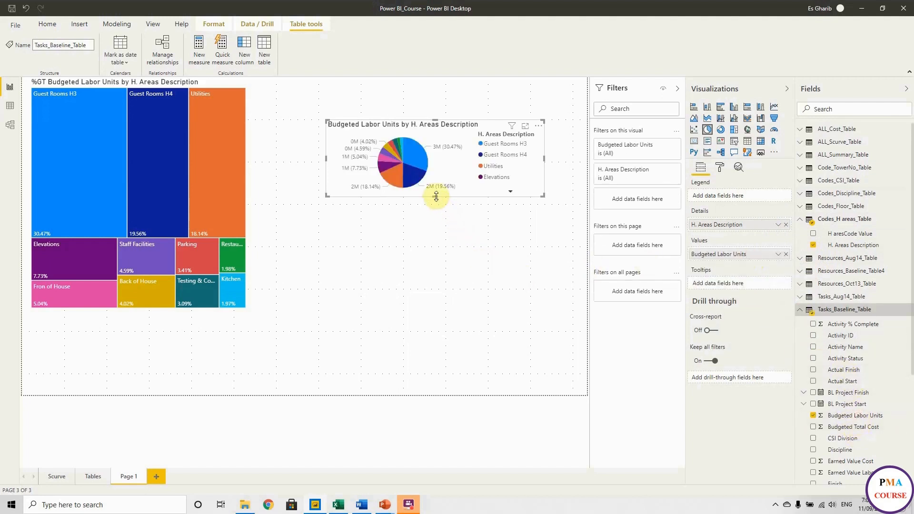
left_click_drag(436, 196, 433, 315)
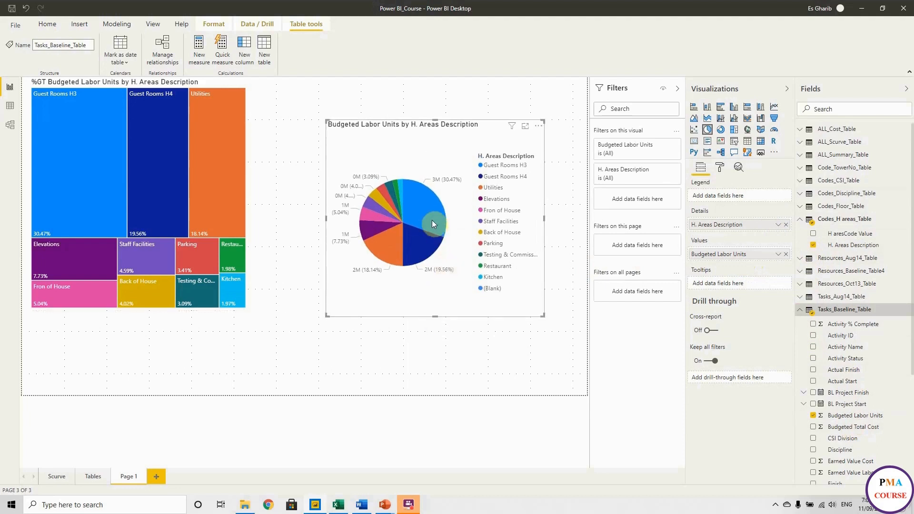
Step: Set the pie chart's detail label style to All detail labels and turn off its legend
mouse_move(430, 215)
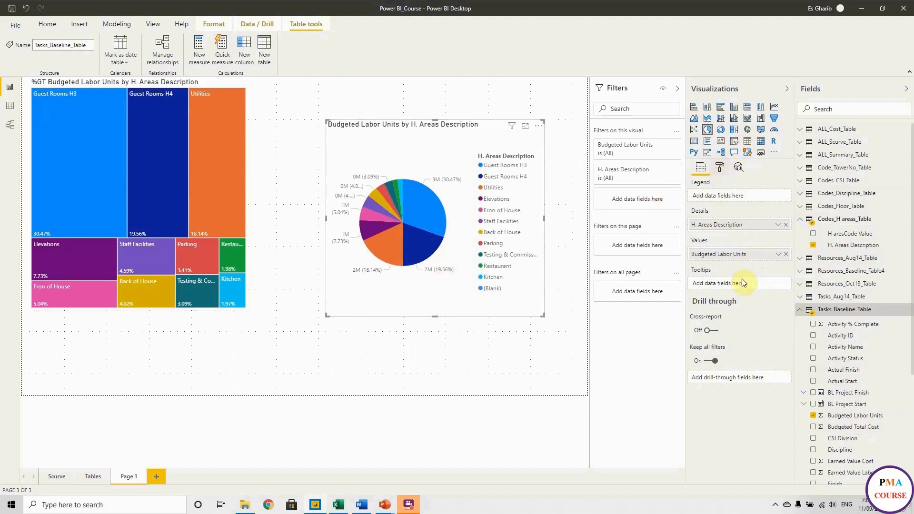
left_click(692, 254)
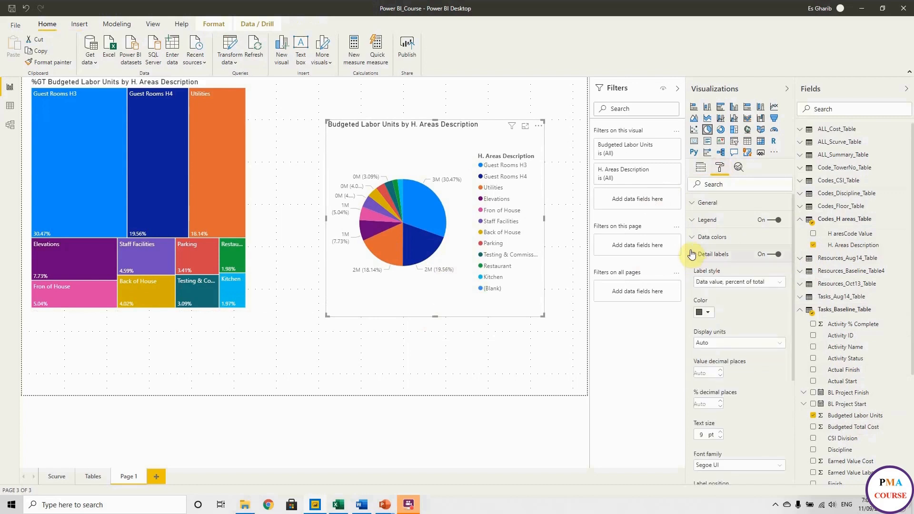
left_click(766, 286)
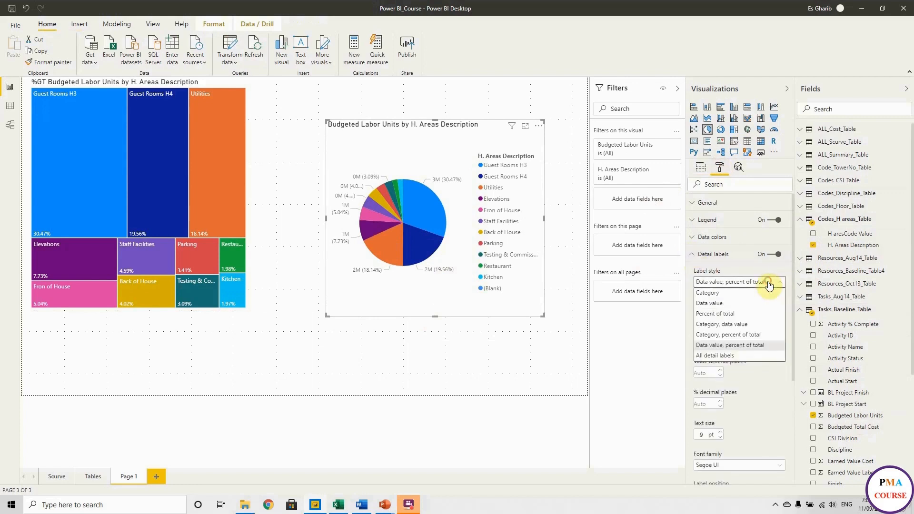
left_click(733, 356)
left_click(692, 255)
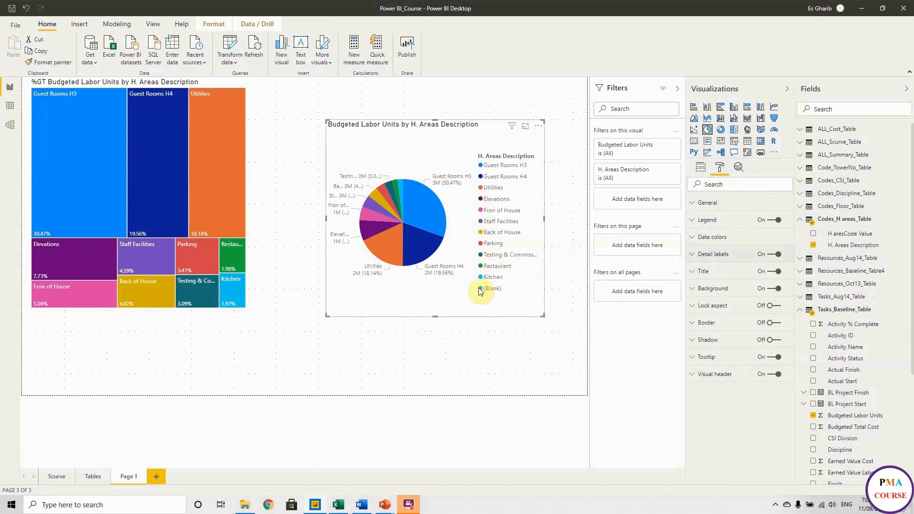
left_click(770, 221)
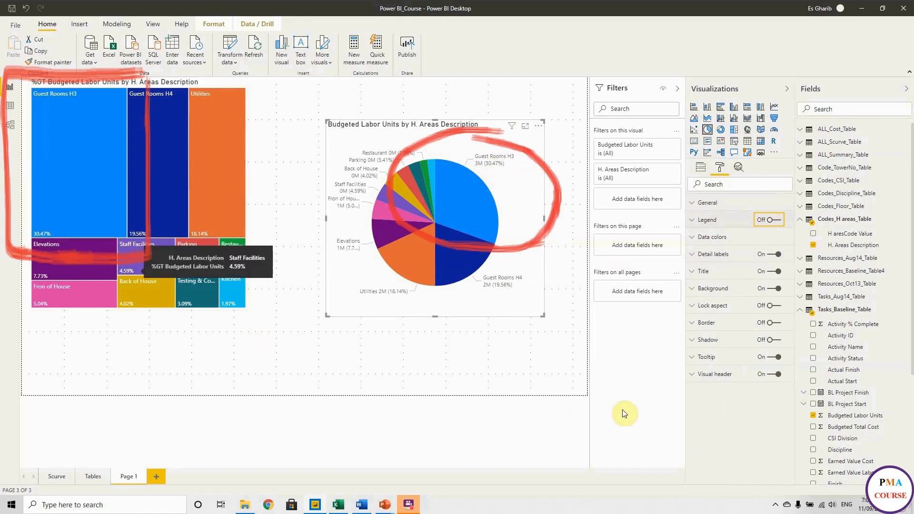
Step: Undo the last action, then shrink the pie chart and move it to the page's lower edge, overlapping the treemap's lower part
left_click(27, 8)
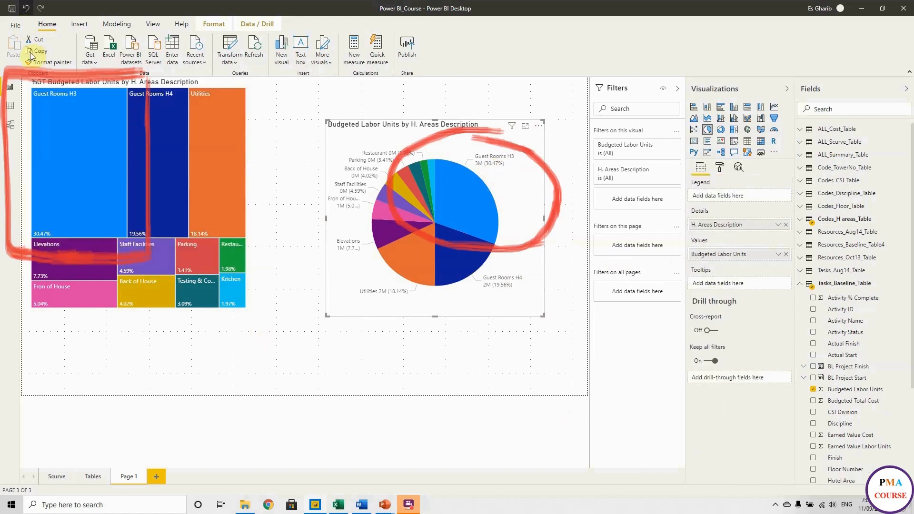
left_click_drag(524, 195, 524, 167)
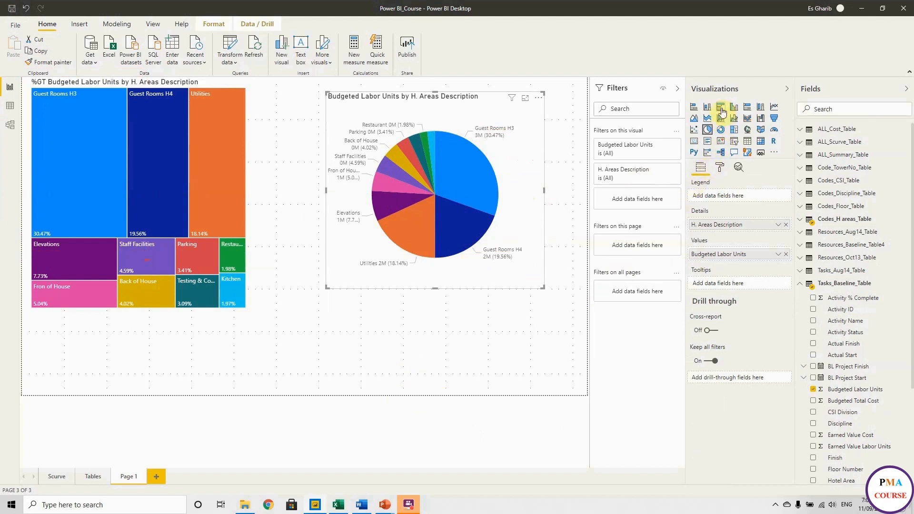
left_click_drag(543, 288, 489, 268)
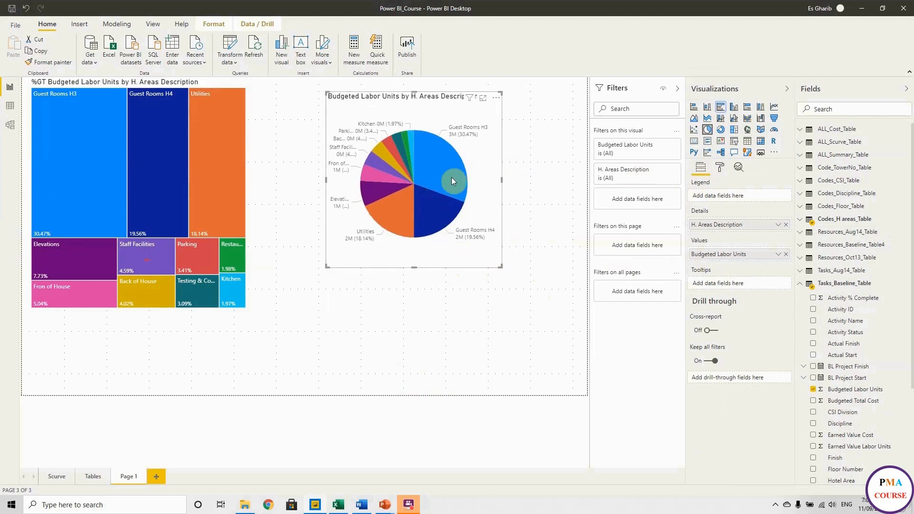
left_click_drag(452, 179, 219, 447)
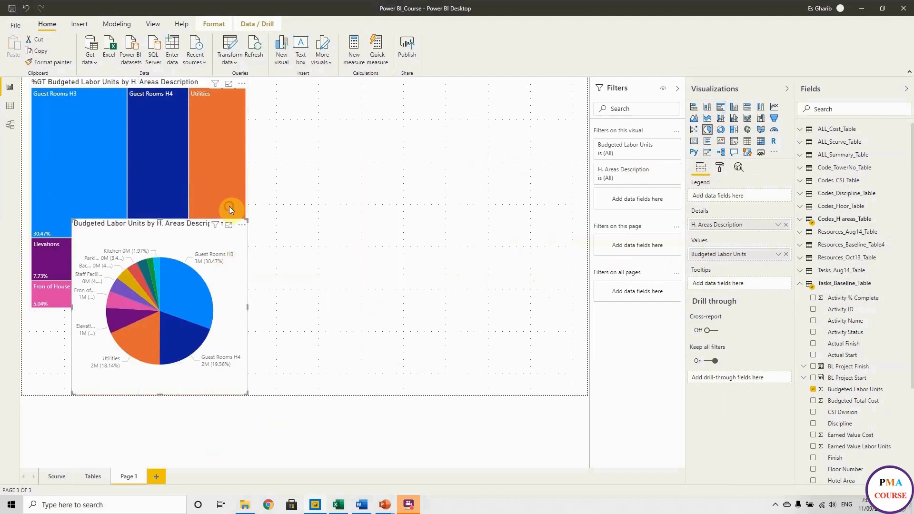
Step: Shrink the treemap so it ends just above the pie chart, and clear the Utilities highlight
left_click(229, 207)
left_click_drag(246, 309, 198, 210)
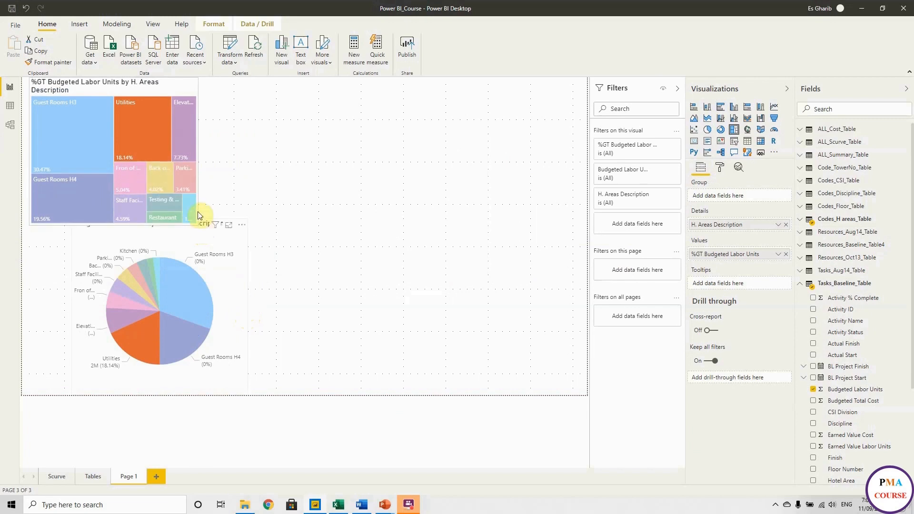
left_click(101, 183)
left_click(106, 193)
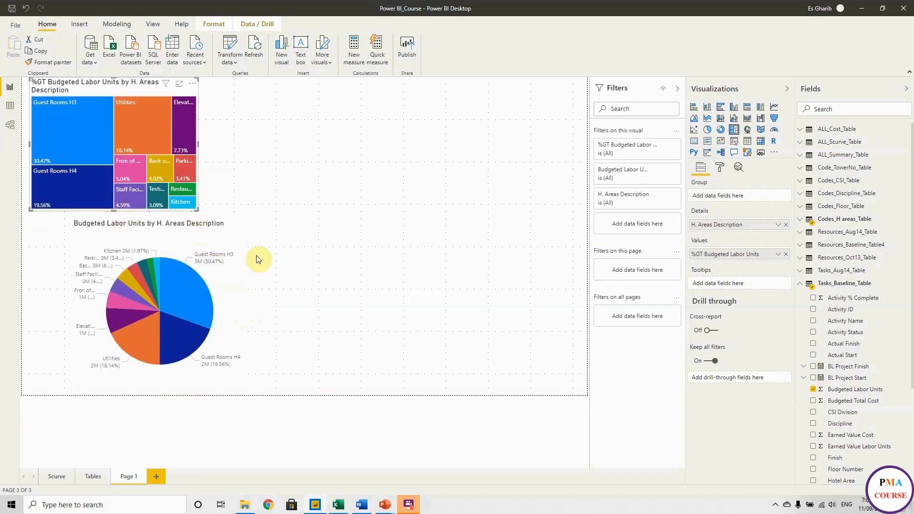
Step: Set the pie chart's background color to light grey, then deselect the chart
left_click(245, 247)
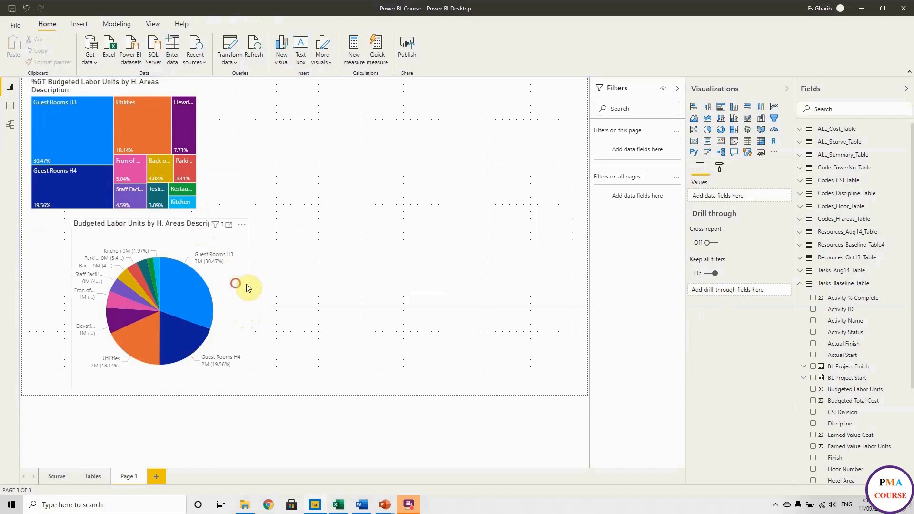
left_click(719, 167)
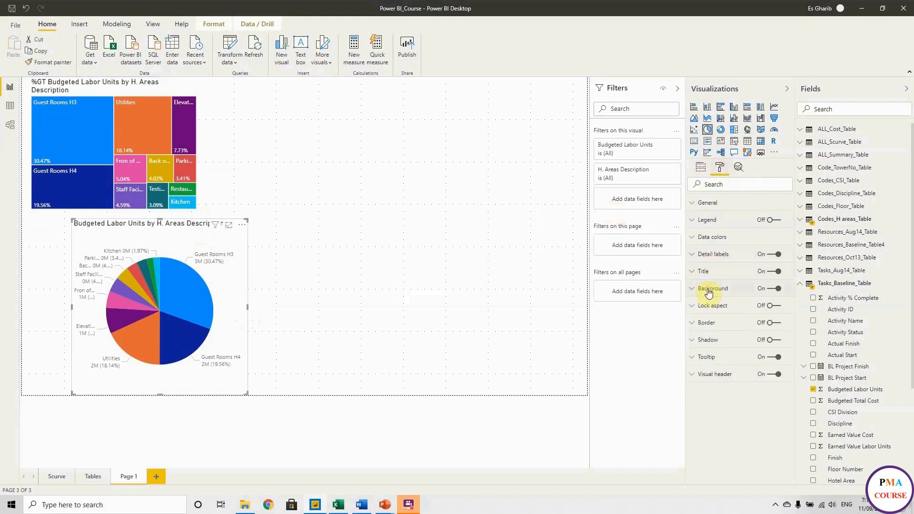
left_click(695, 289)
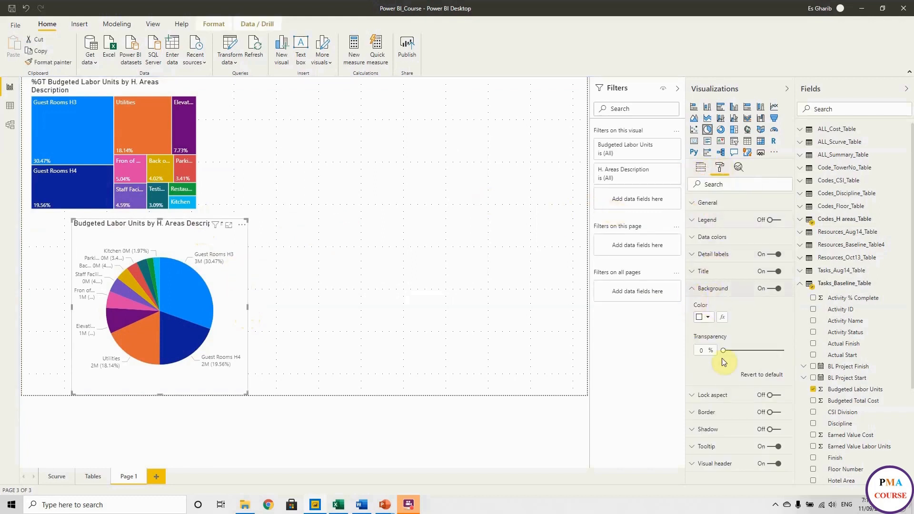
left_click(709, 318)
left_click(693, 347)
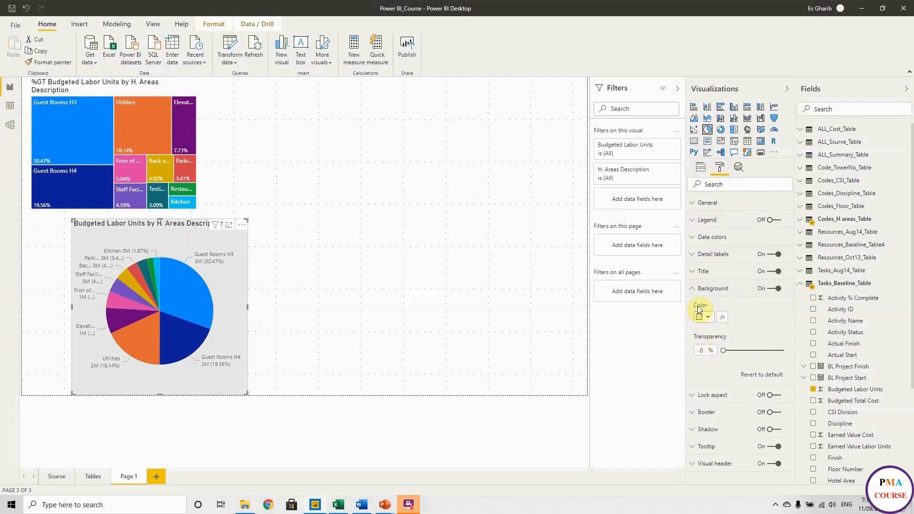
left_click(478, 310)
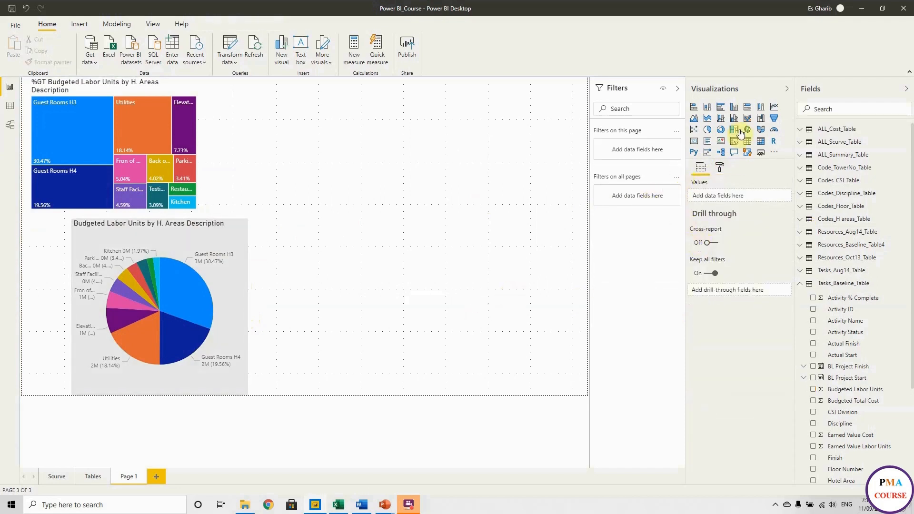
Step: Add a clustered bar chart on the page's right half with H. Areas Description as Axis and the baseline tasks' Budgeted Labor Units as Values
left_click(723, 110)
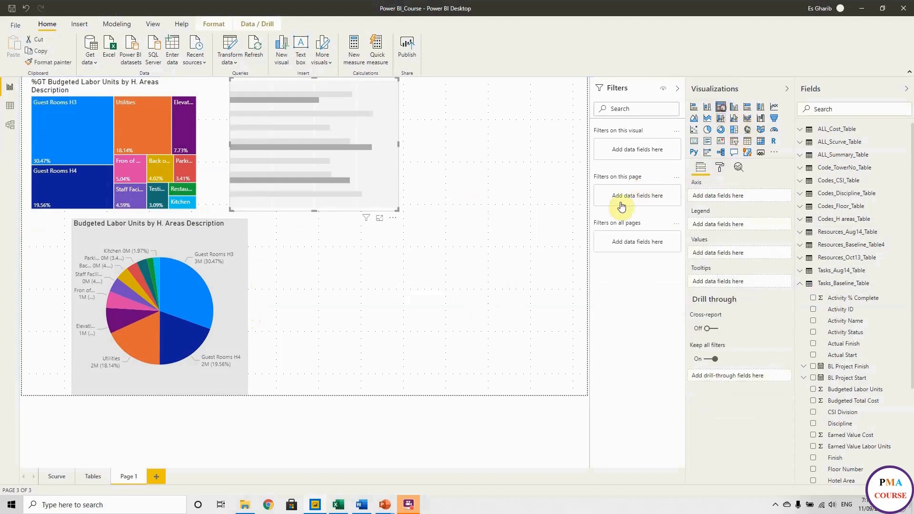
left_click_drag(387, 176, 490, 226)
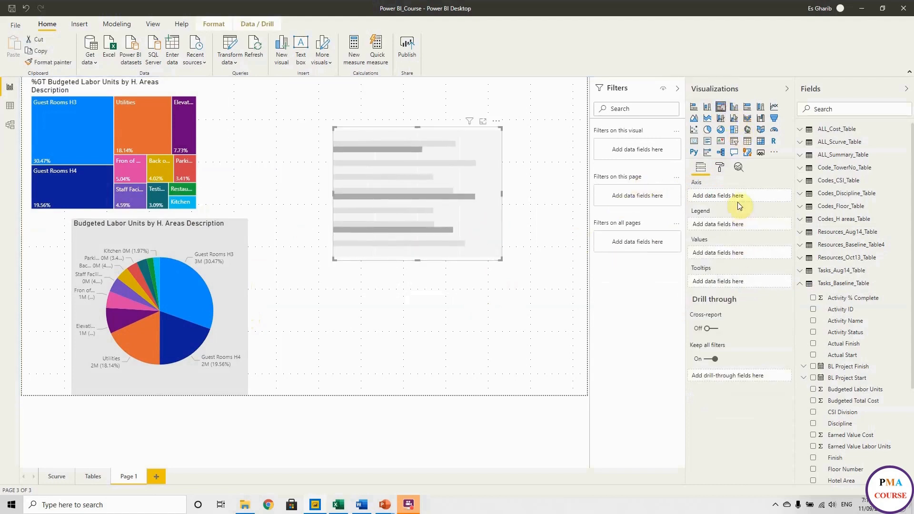
left_click(801, 283)
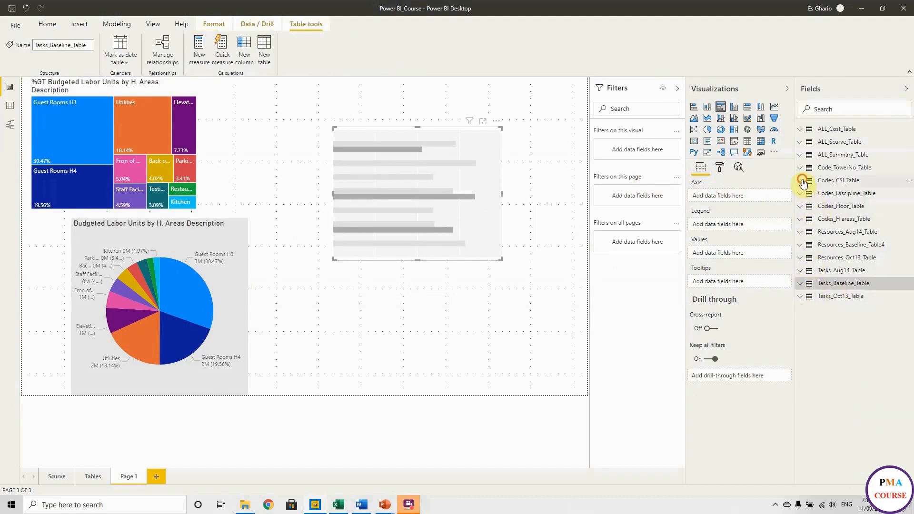
left_click(800, 181)
left_click(800, 180)
left_click(800, 219)
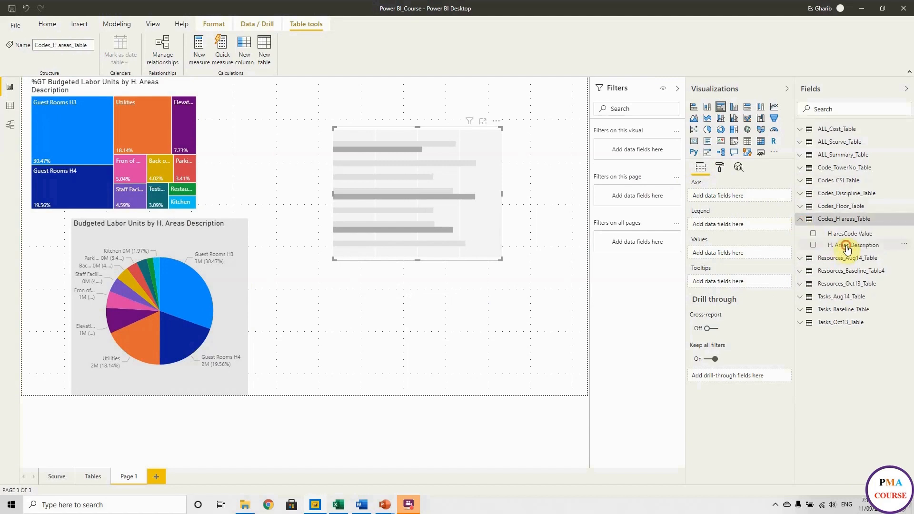
left_click_drag(845, 245, 766, 219)
left_click(800, 219)
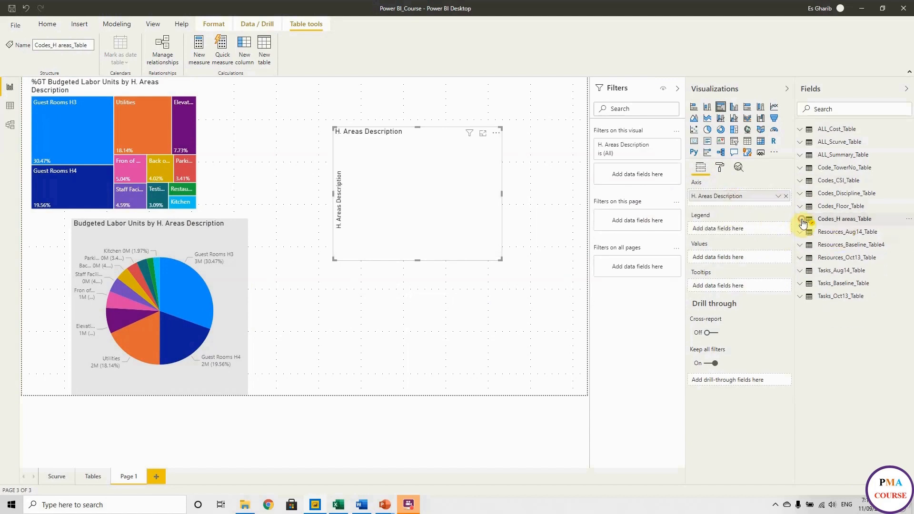
left_click(800, 284)
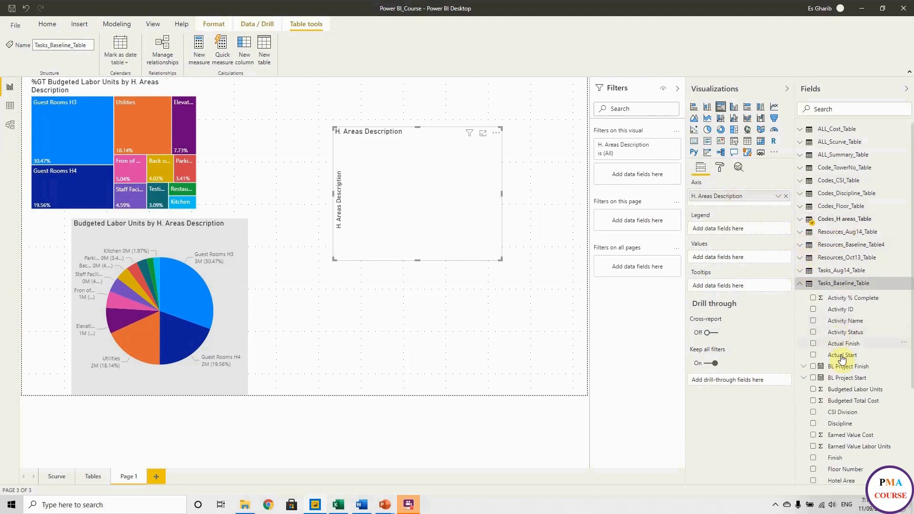
left_click_drag(856, 389, 744, 258)
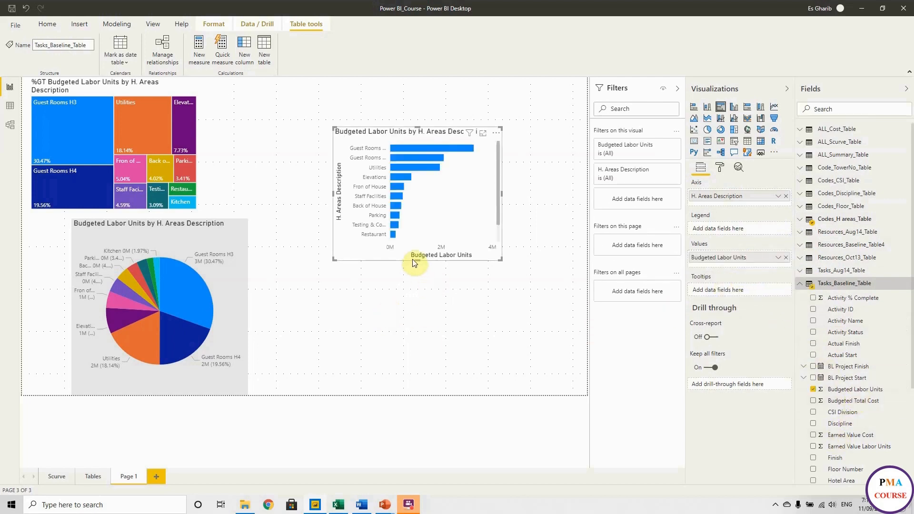
Step: Stretch the bar chart up and down to nearly the full page height and turn on its data labels
left_click_drag(417, 260, 418, 386)
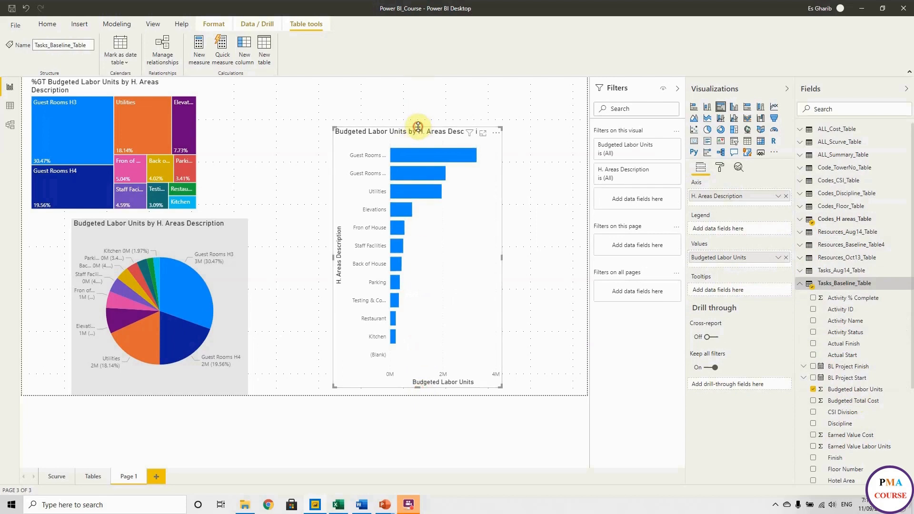
left_click_drag(418, 126, 418, 87)
left_click(719, 167)
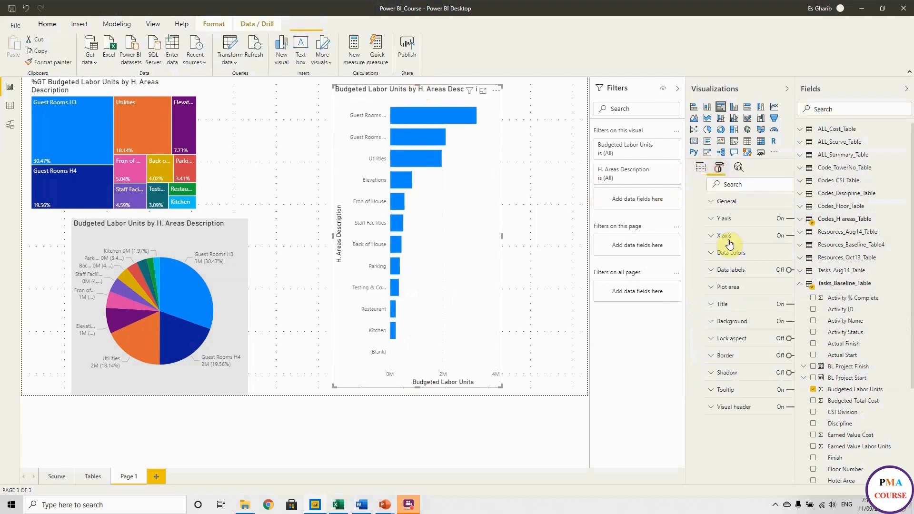
left_click(774, 271)
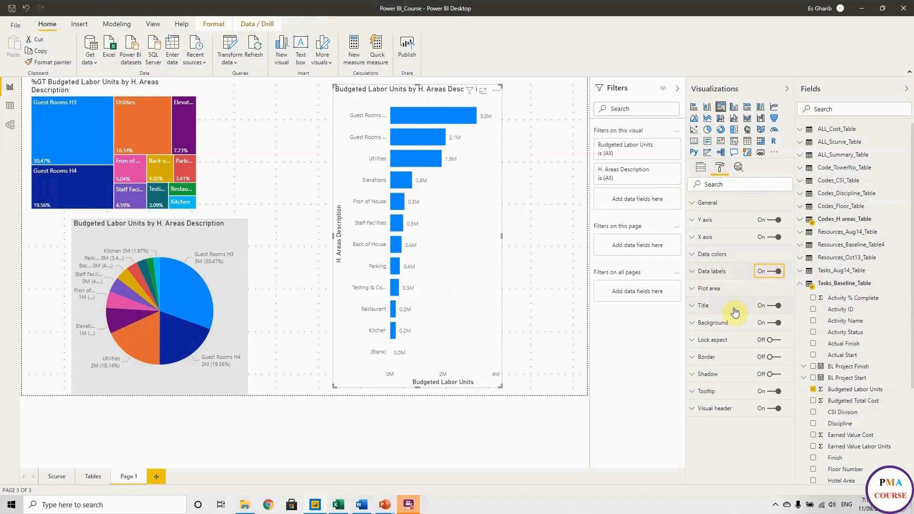
Step: Show the bar chart's Budgeted Labor Units as percent of grand total and widen the chart toward the page's right edge
left_click(701, 168)
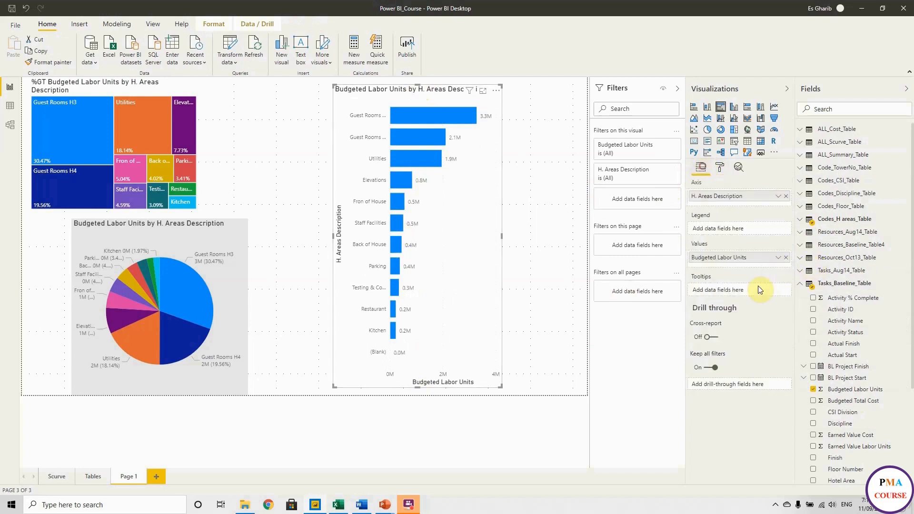
left_click(779, 257)
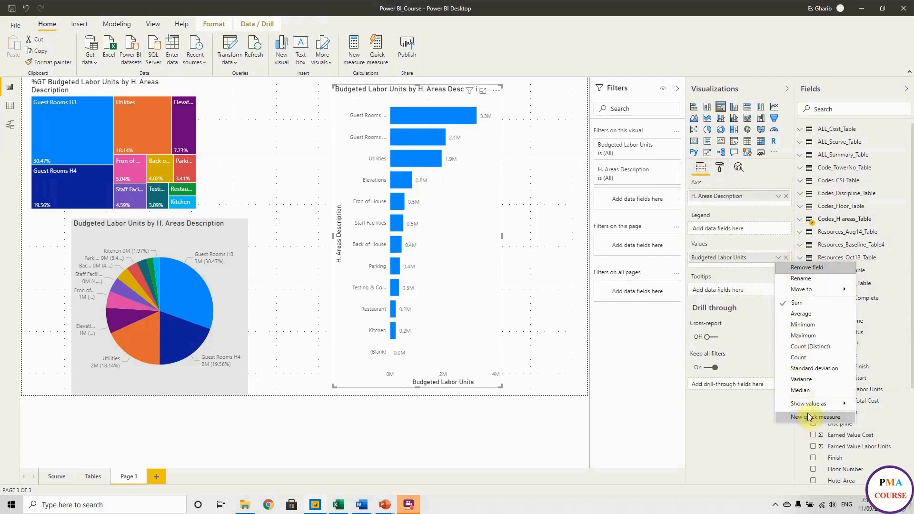
mouse_move(781, 403)
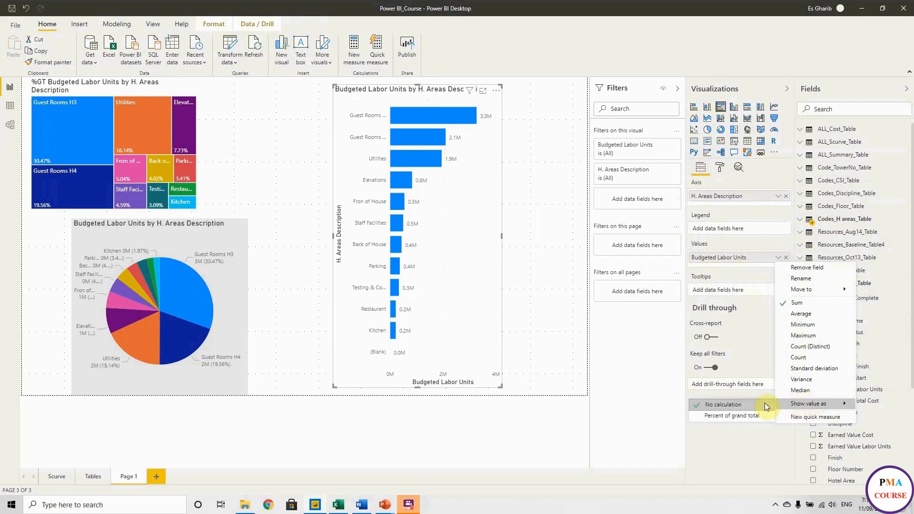
left_click(733, 415)
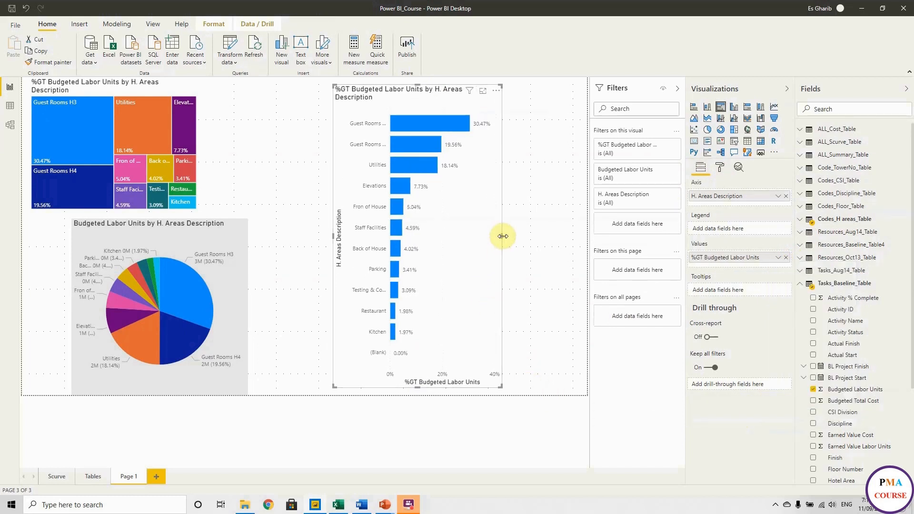
left_click_drag(503, 236, 566, 237)
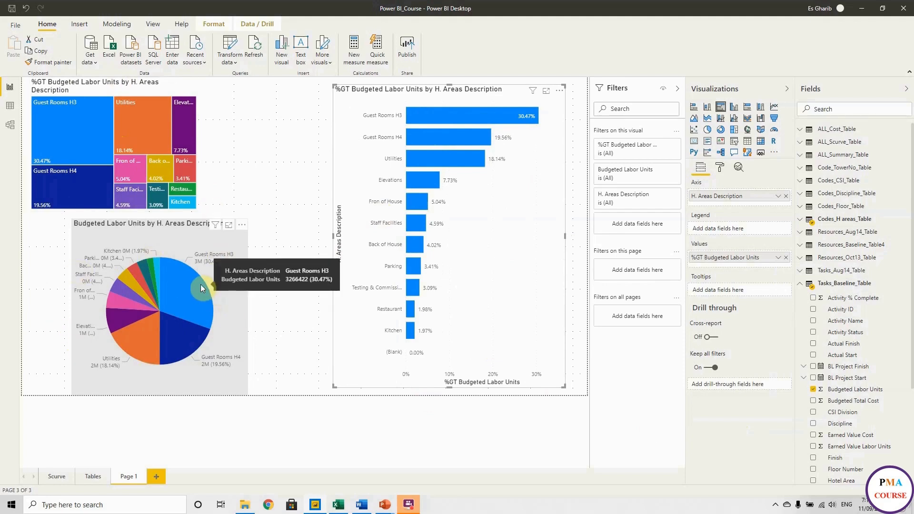
Step: Review the Tables report page and the Scurve report page
left_click(101, 480)
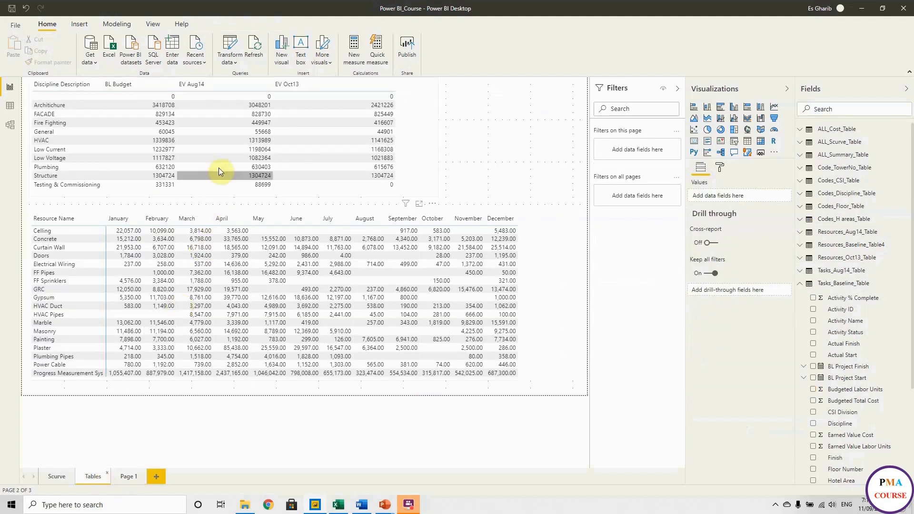
left_click(51, 473)
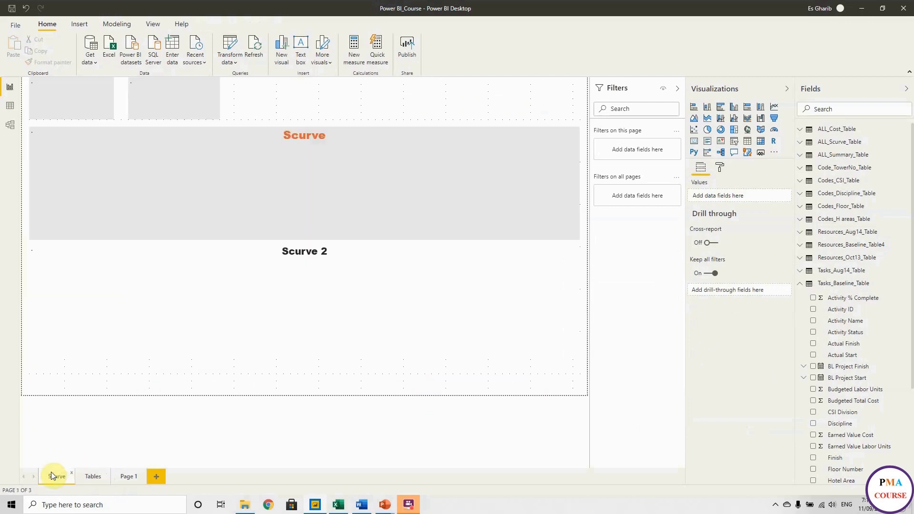